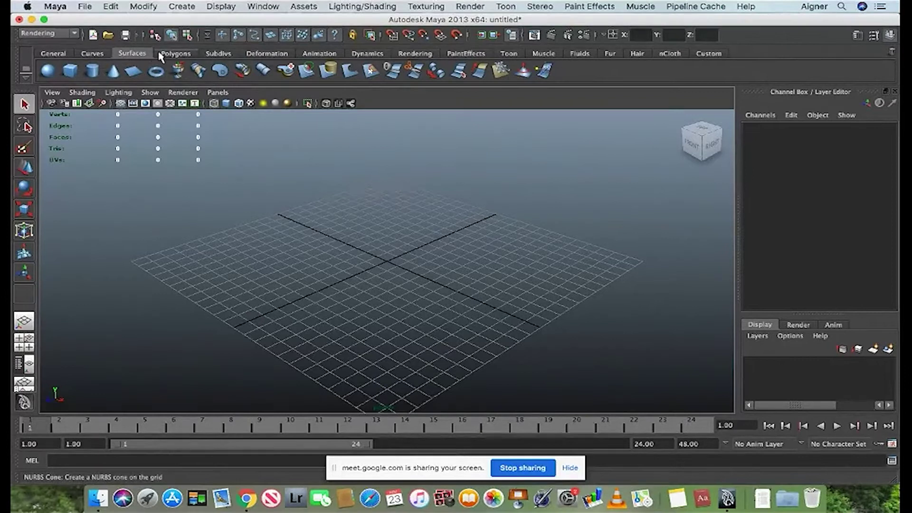
Step: Create a tall polygon cylinder at the grid's centre, about 0.83 in radius and 11.66 in height
click(176, 55)
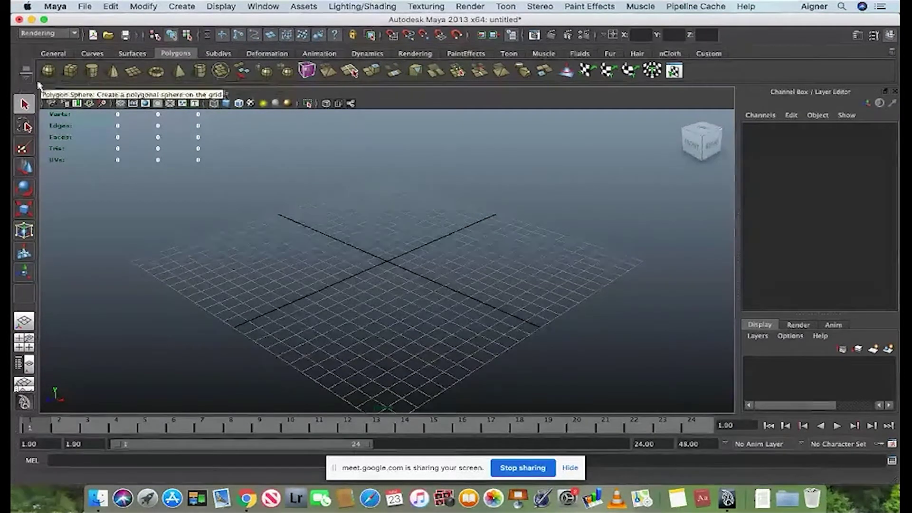
click(92, 72)
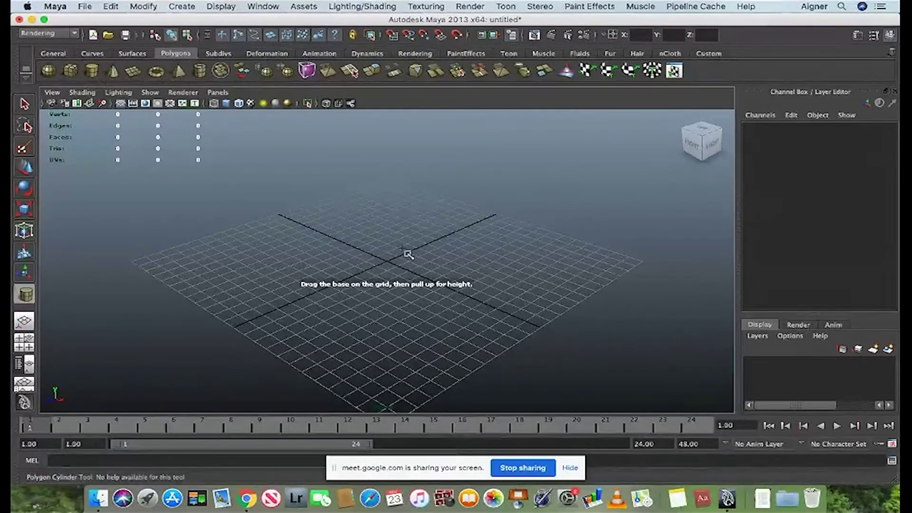
drag(398, 265, 393, 101)
alt+drag(423, 202, 386, 306)
scroll(409, 297, up, 3)
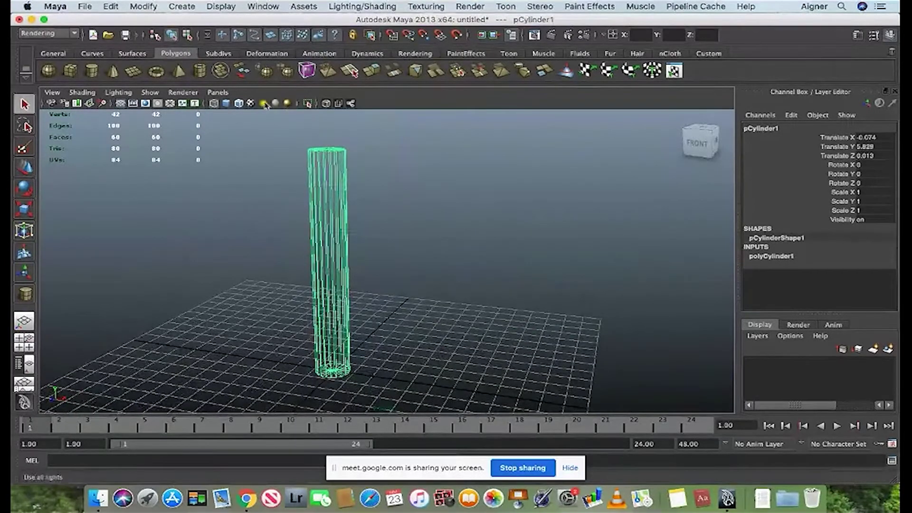
Step: Display the cylinder with smooth shading in the perspective view and deselect it
click(227, 103)
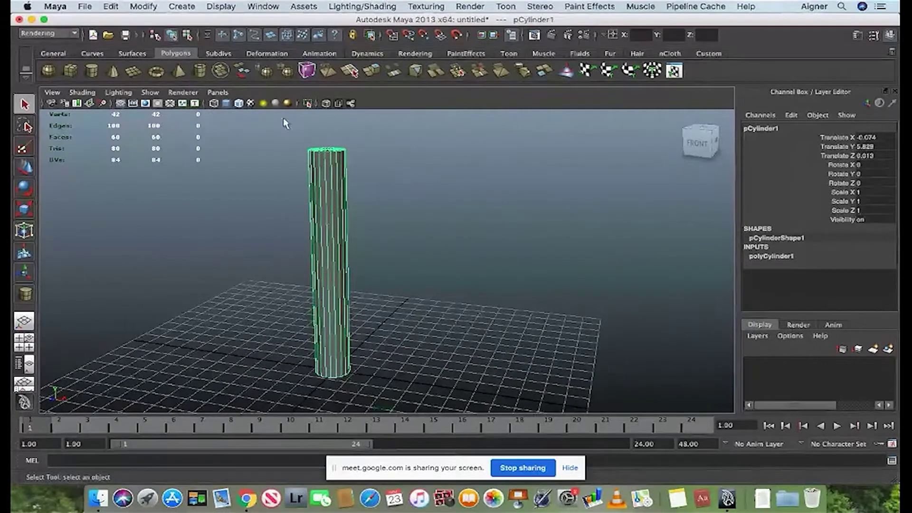
click(422, 214)
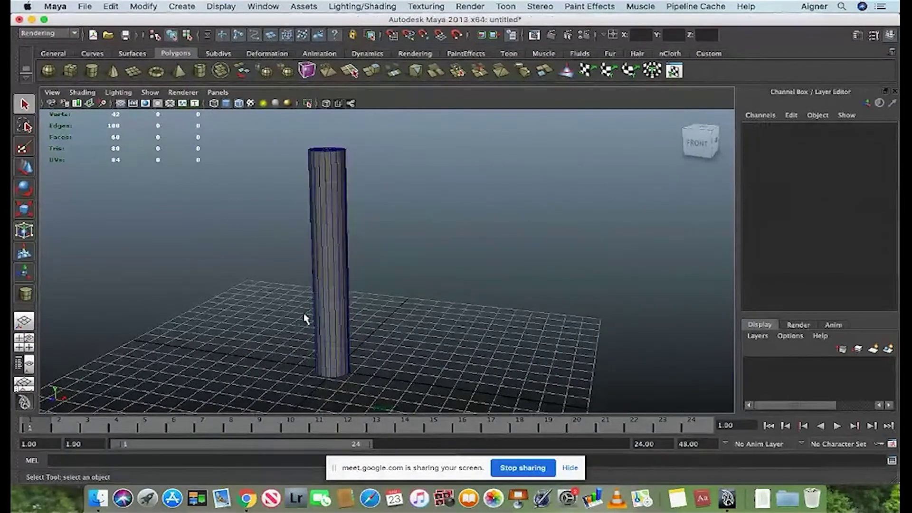
alt+middle_drag(364, 313, 407, 309)
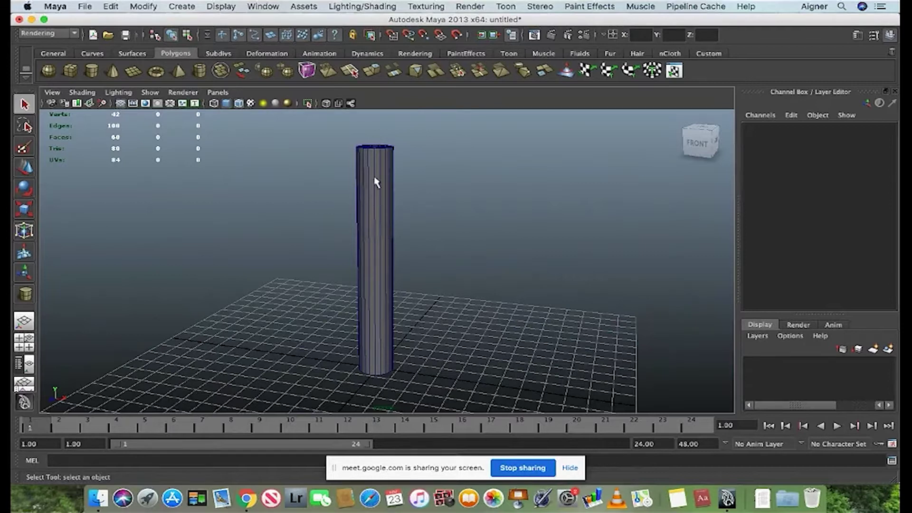
Step: Set the cylinder's height subdivisions to 2 and leave the cylinder selected as an object
click(380, 265)
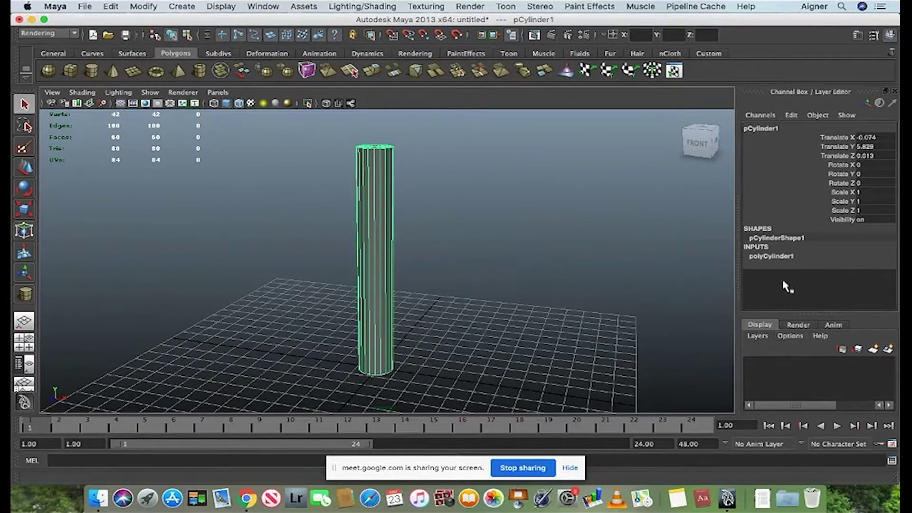
click(778, 259)
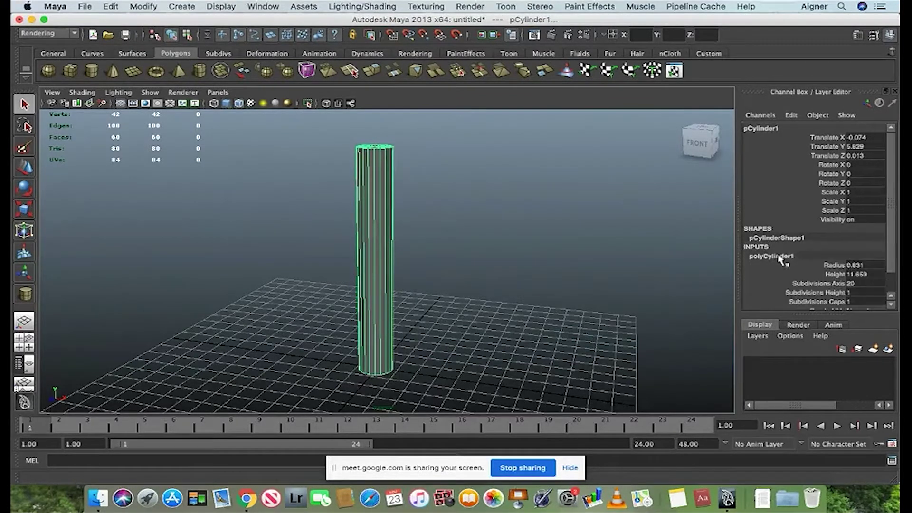
drag(894, 227, 890, 261)
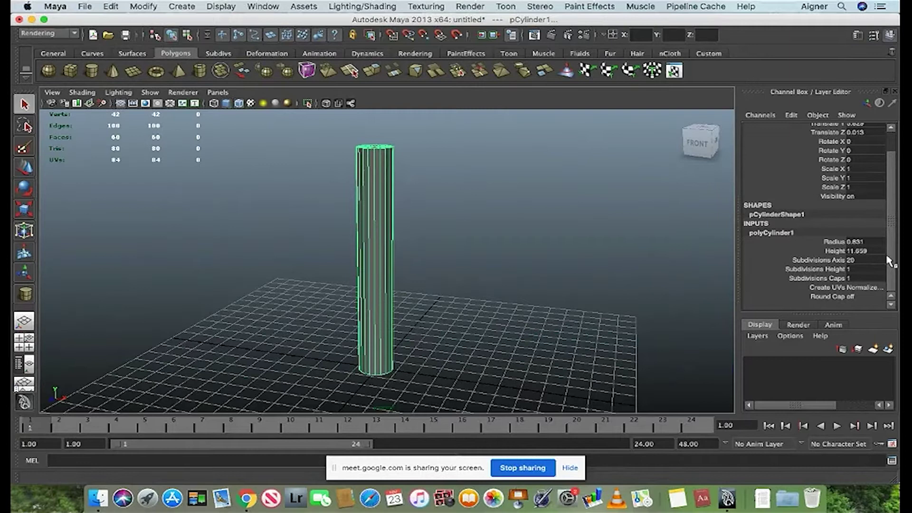
double_click(854, 270)
text(2)
click(853, 260)
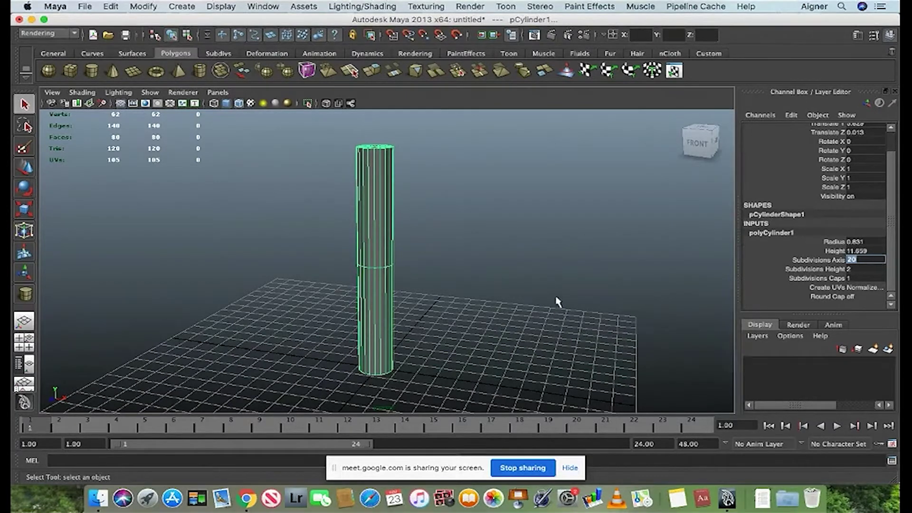
click(378, 259)
right_drag(378, 259, 393, 251)
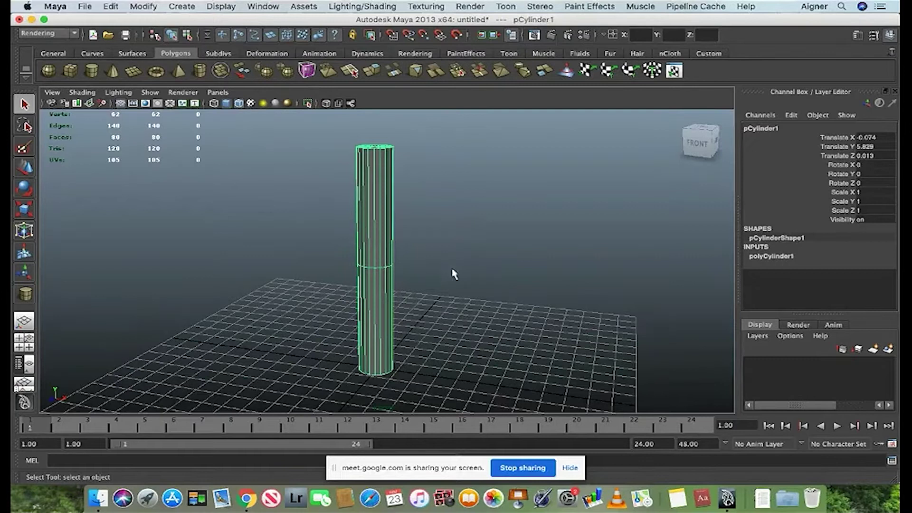
Step: Draw a three-joint chain up the cylinder's centre line in the right side view, with joints at its base, middle edge loop and top
key(space)
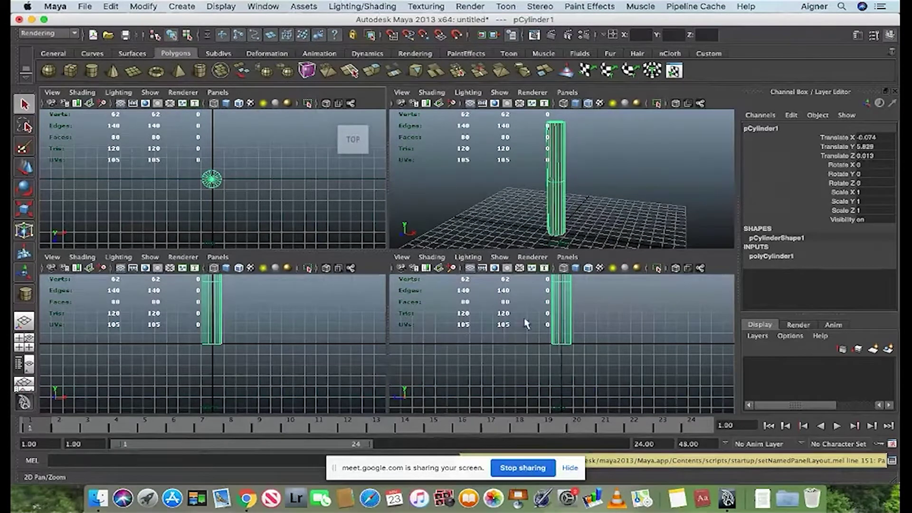
key(space)
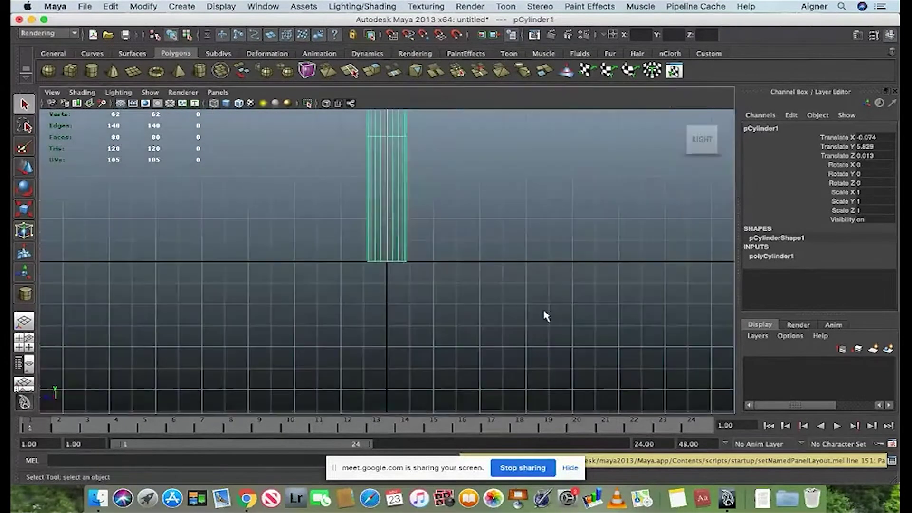
alt+middle_drag(432, 189, 420, 330)
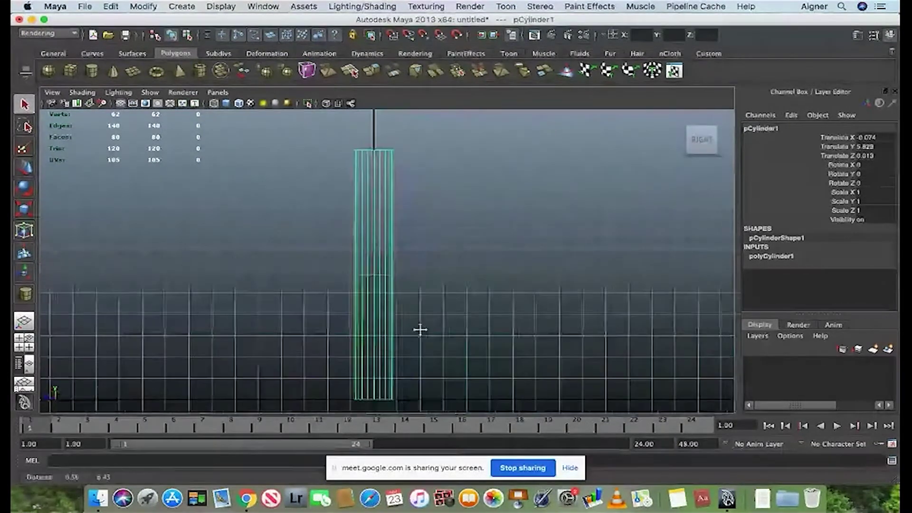
scroll(431, 305, up, 1)
scroll(432, 309, down, 1)
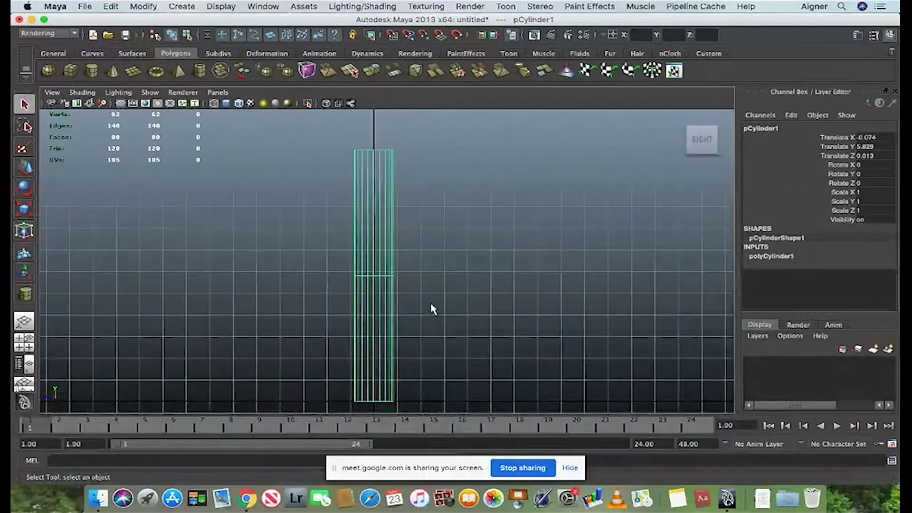
click(321, 57)
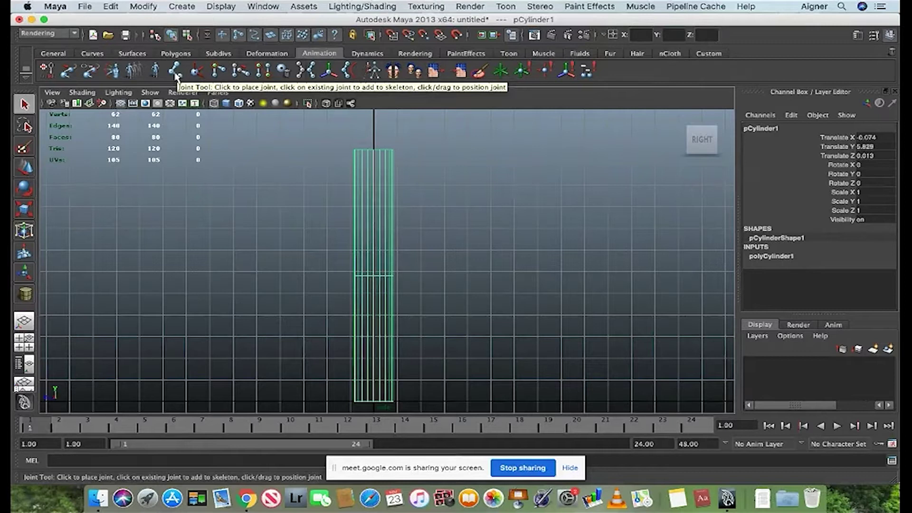
click(175, 71)
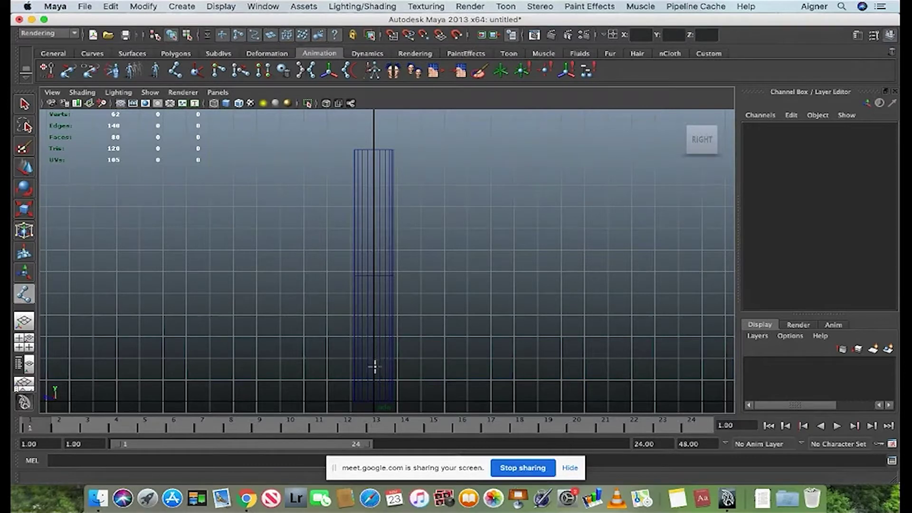
click(373, 400)
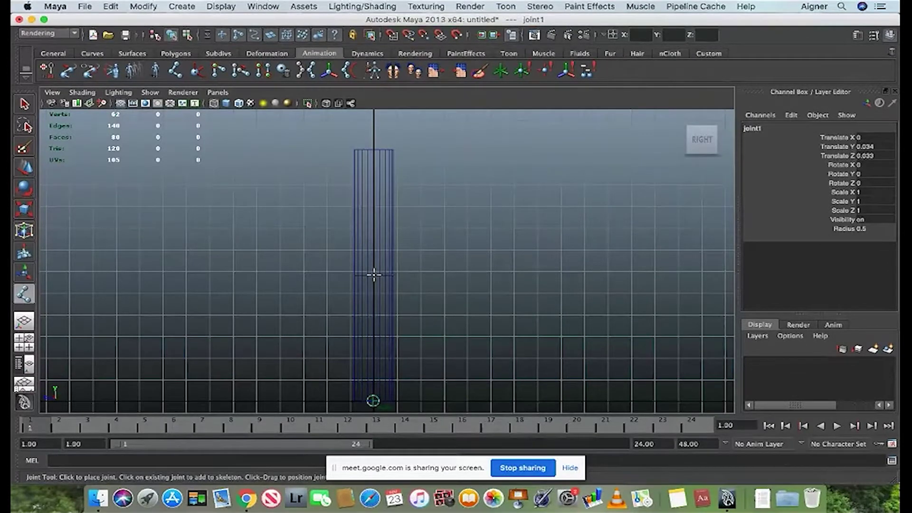
click(374, 275)
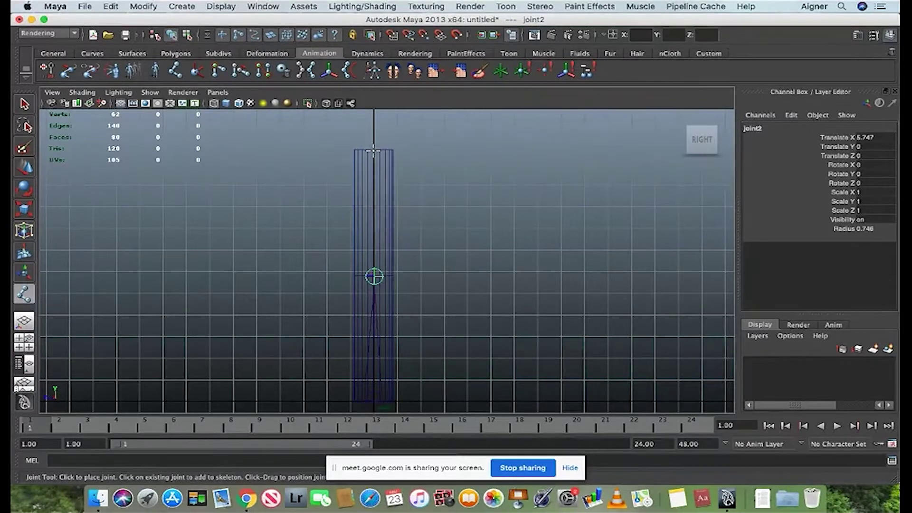
key(q)
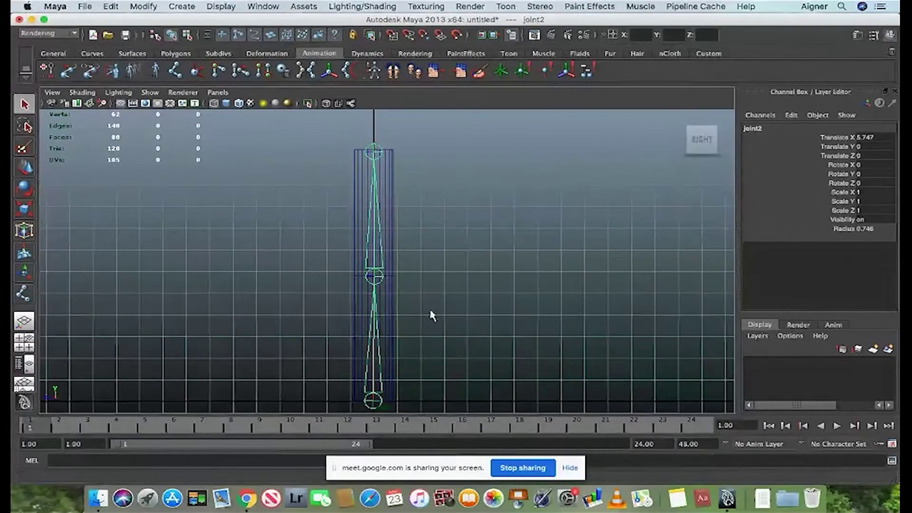
click(458, 262)
Step: Return to the full perspective view and turn on X-ray display to see the joints inside the cylinder
key(space)
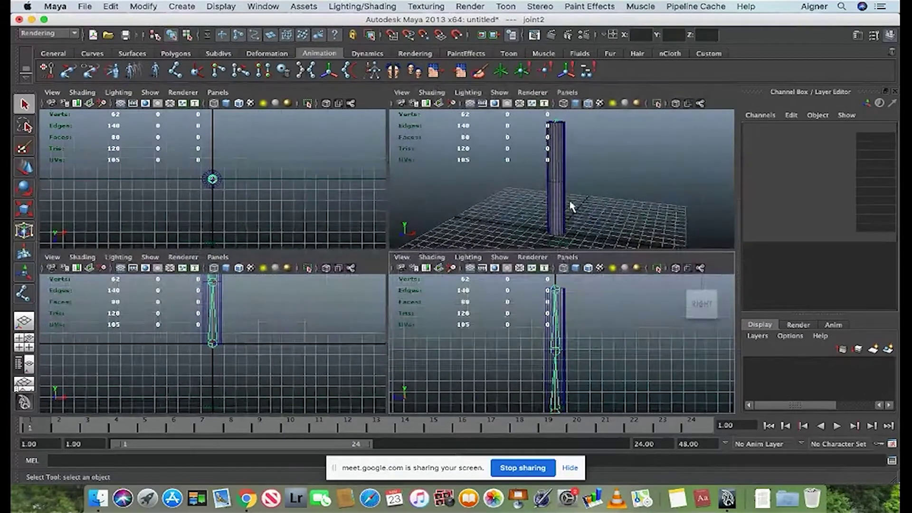
key(space)
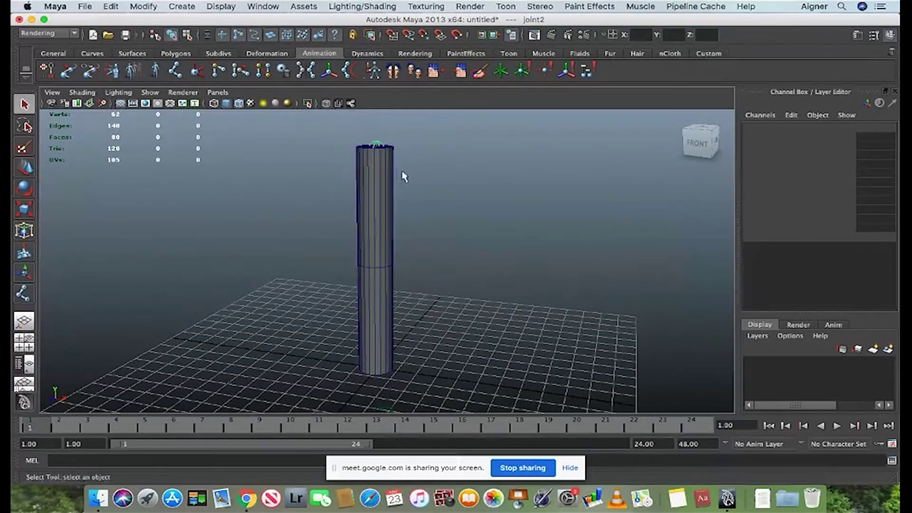
click(326, 103)
click(409, 188)
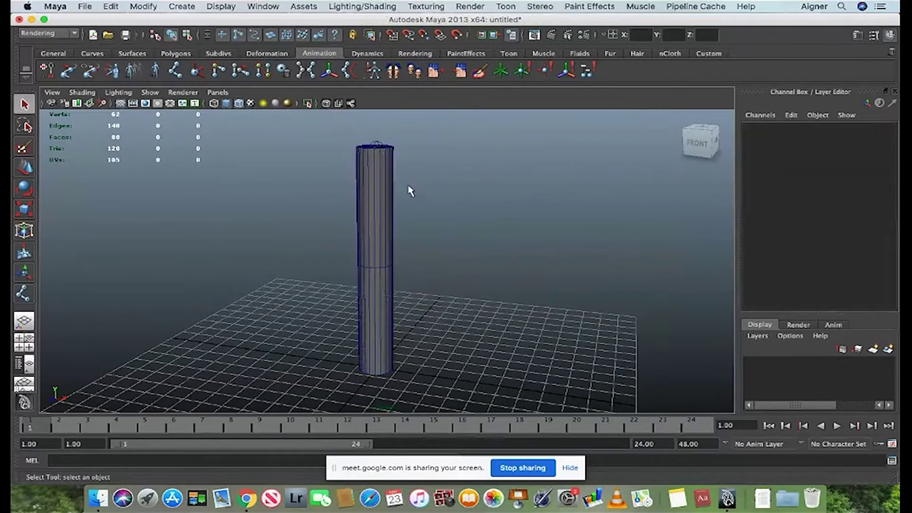
click(328, 105)
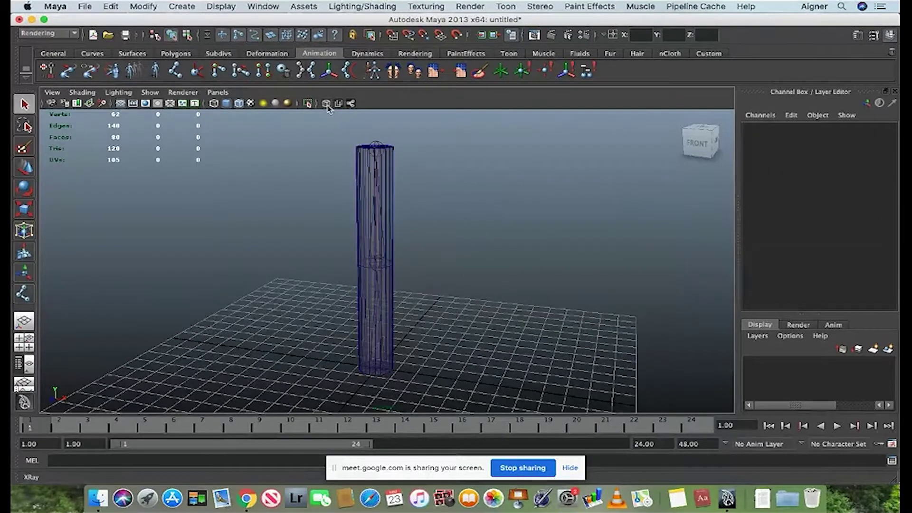
click(392, 192)
click(414, 236)
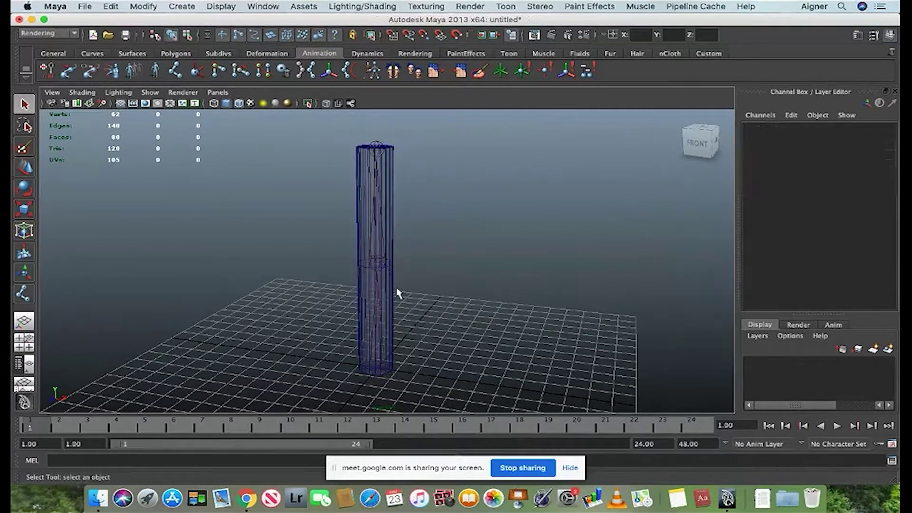
Step: Select the root joint and the top joint in turn to examine how the joint hierarchy is connected
alt+drag(393, 307, 383, 285)
scroll(385, 284, up, 5)
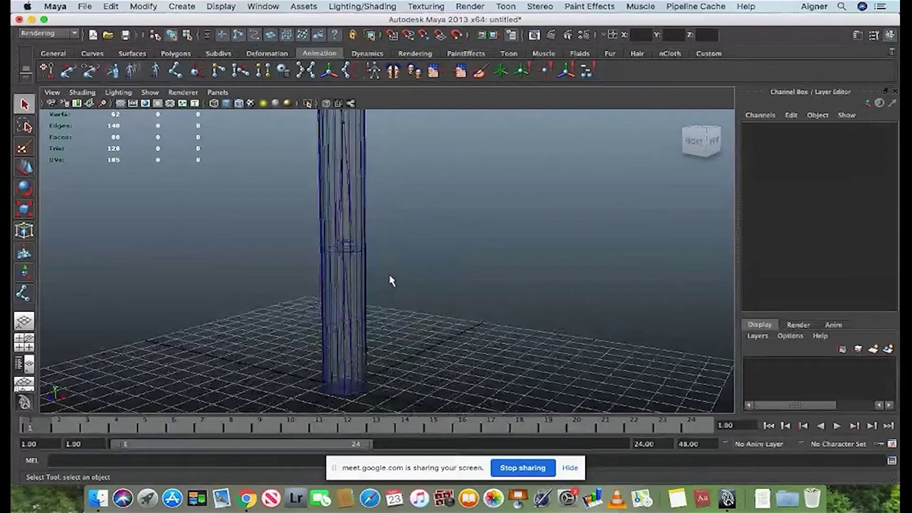
click(348, 263)
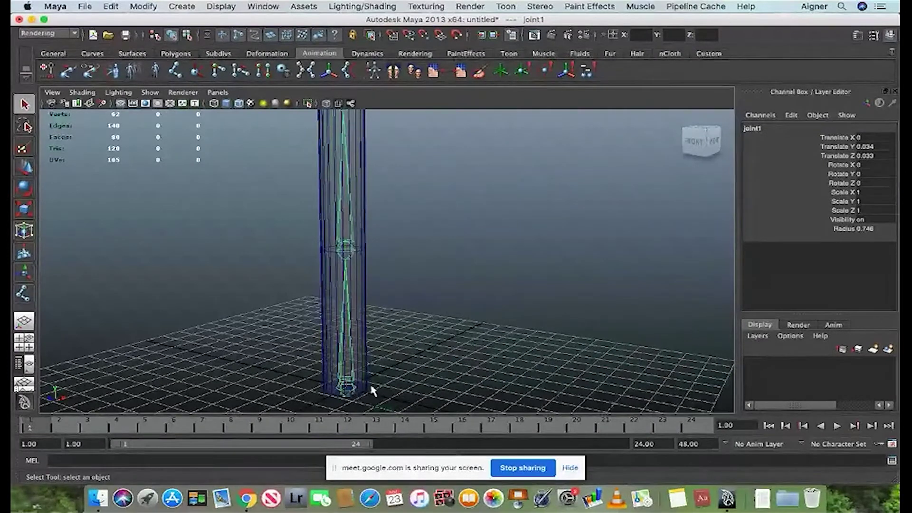
alt+drag(424, 347, 481, 256)
scroll(481, 254, up, 5)
scroll(480, 253, down, 8)
alt+middle_drag(471, 214, 458, 239)
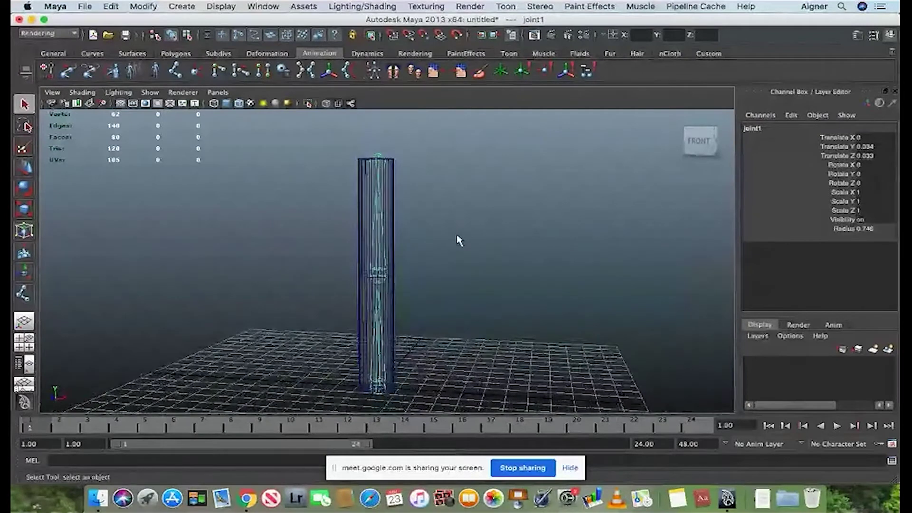
click(421, 194)
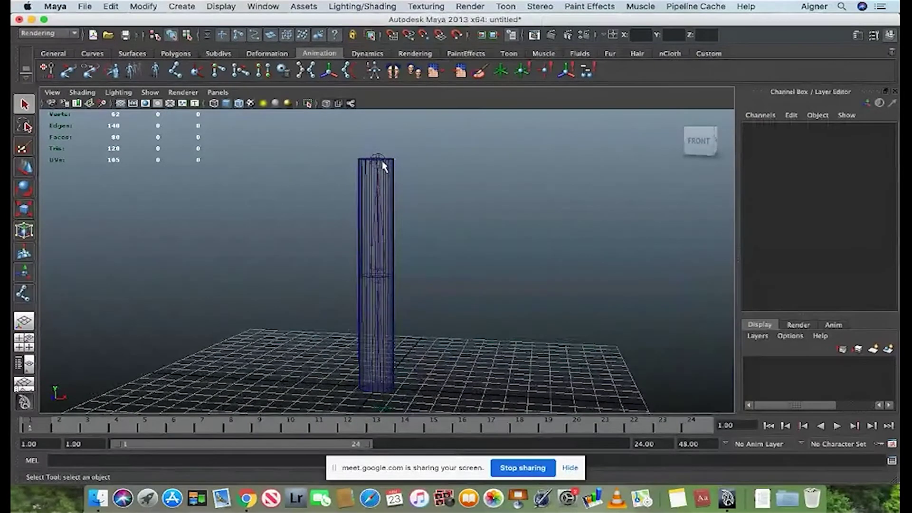
click(380, 163)
alt+drag(495, 266, 442, 273)
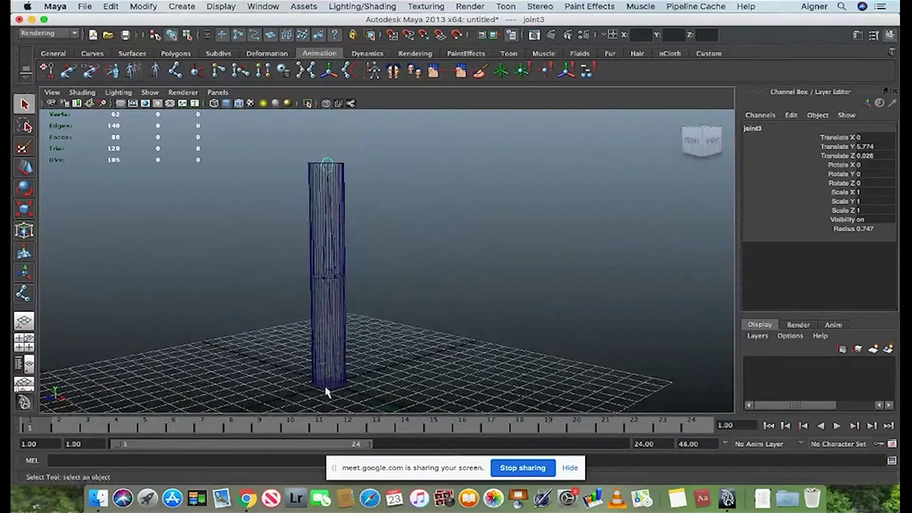
Step: Test moving the root joint to about -2.65 along Z with the Move tool, and undo the move
click(327, 387)
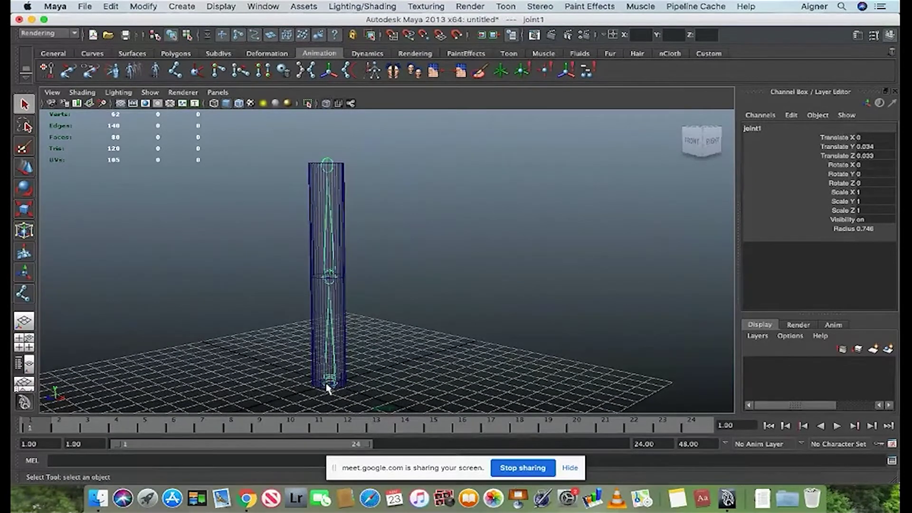
click(341, 387)
click(333, 386)
key(w)
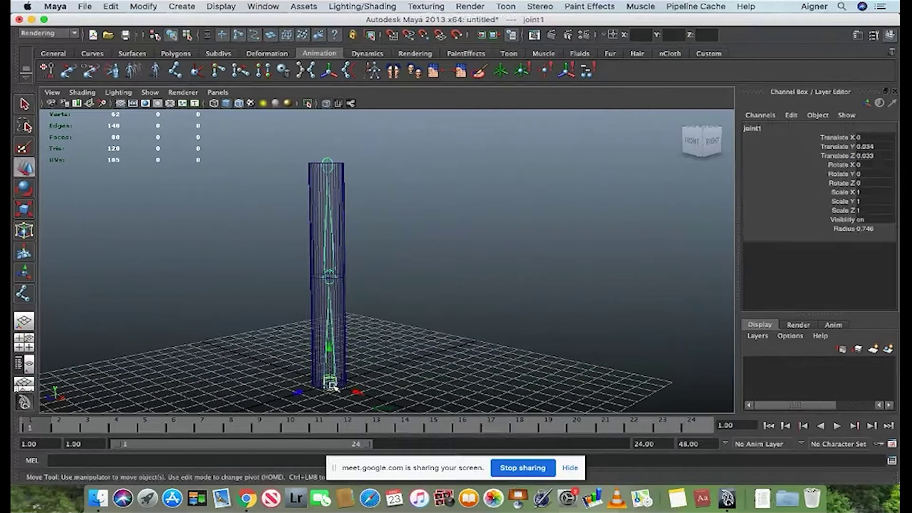
drag(292, 398, 342, 394)
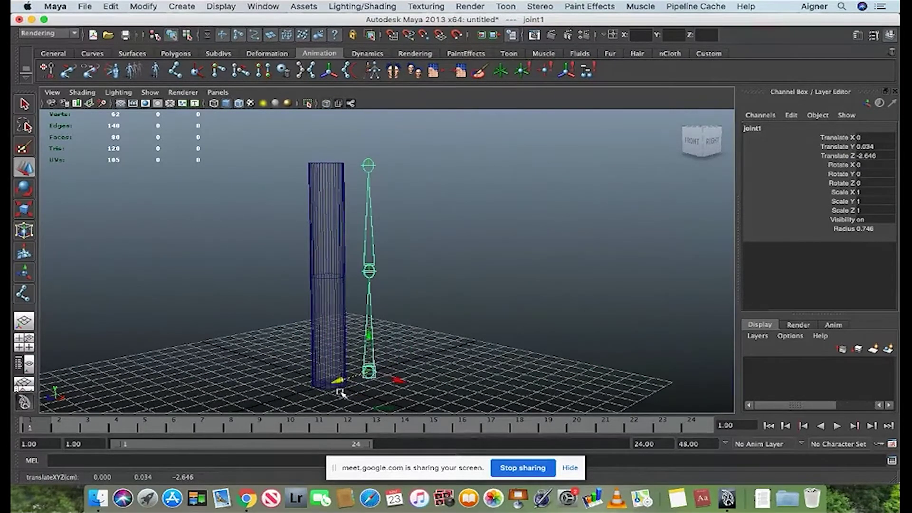
key(z)
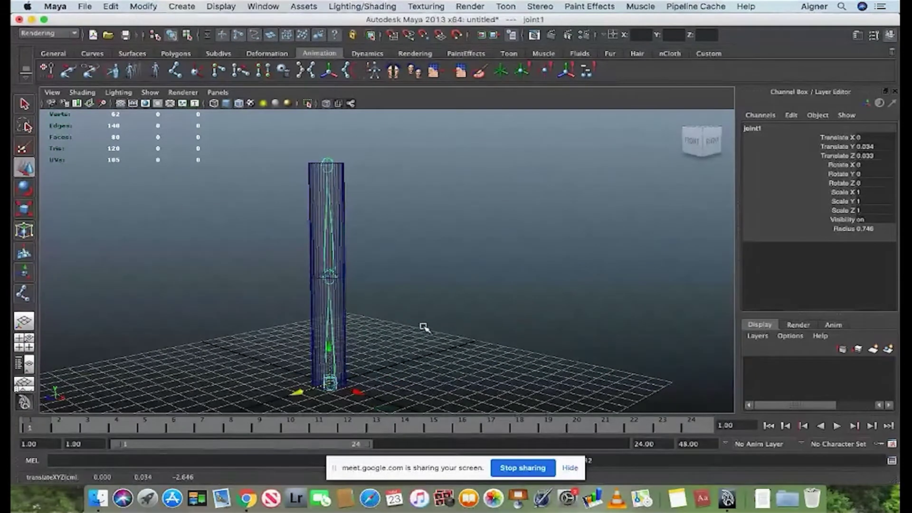
Step: Test moving the middle joint to about -1.08 along Z with the Move tool, and undo the move
click(365, 280)
click(329, 277)
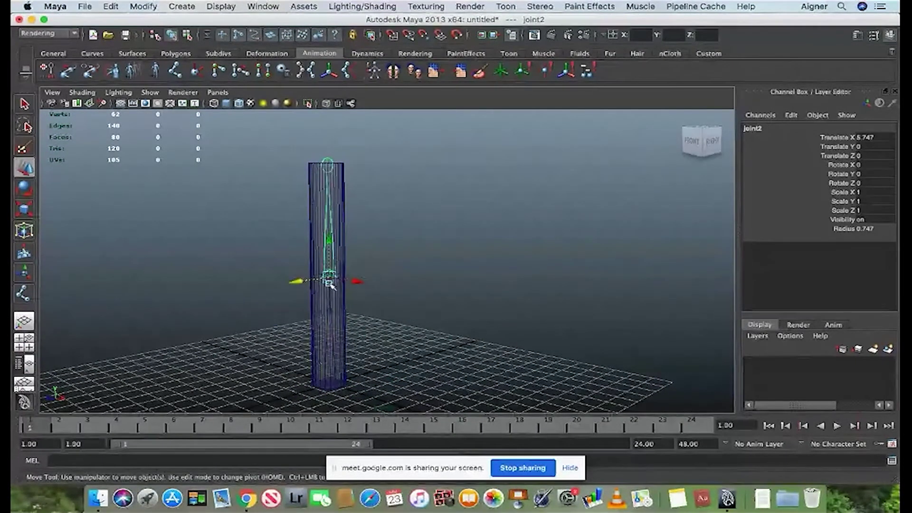
drag(299, 281, 356, 285)
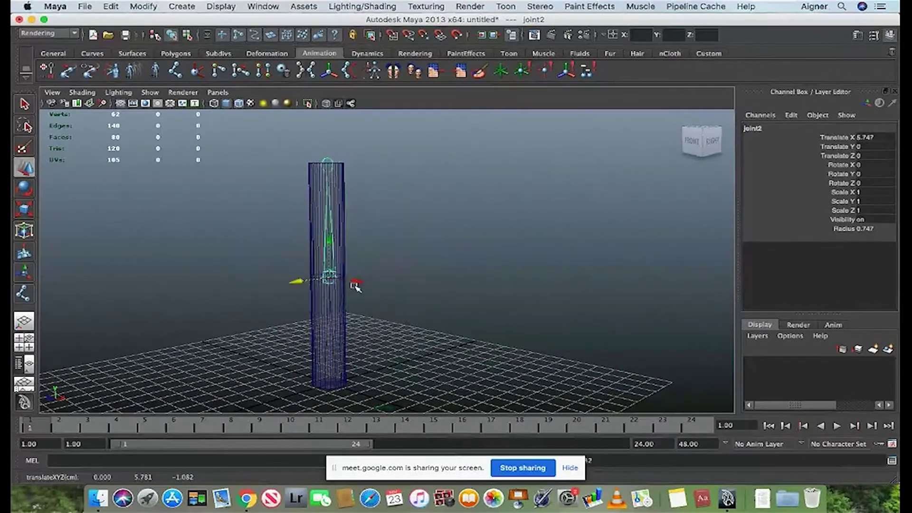
Step: Test moving the top joint to about -2.2 along Z, and undo the move
click(327, 162)
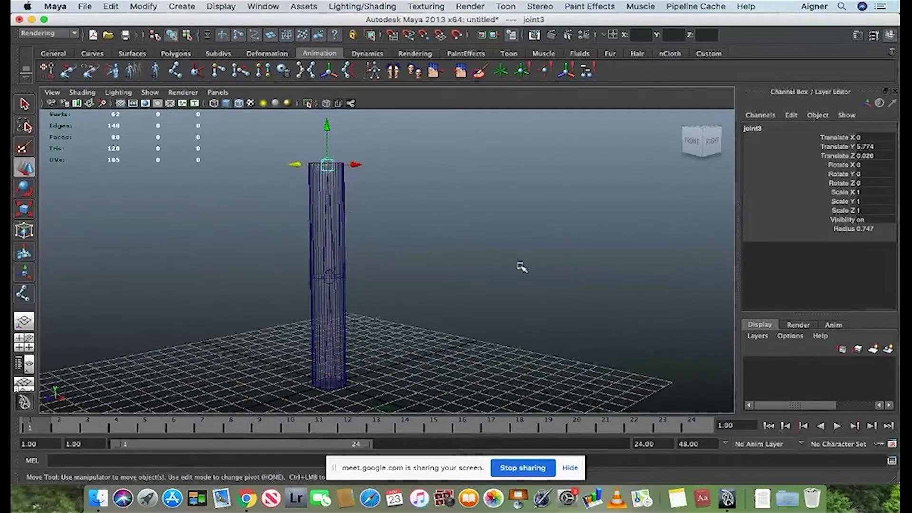
alt+drag(520, 265, 506, 277)
drag(273, 184, 323, 193)
key(super+z)
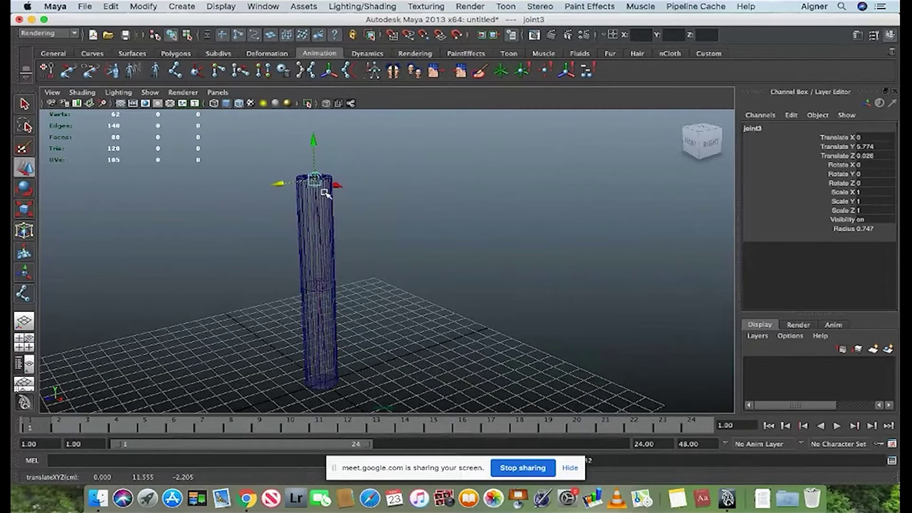
alt+drag(431, 249, 401, 291)
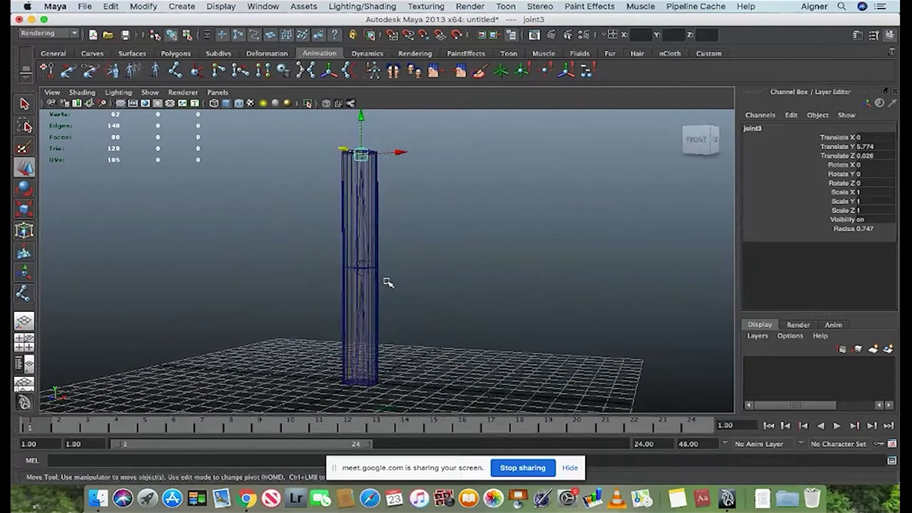
Step: Select the root joint together with the cylinder to examine both objects, and clear the selection
click(390, 285)
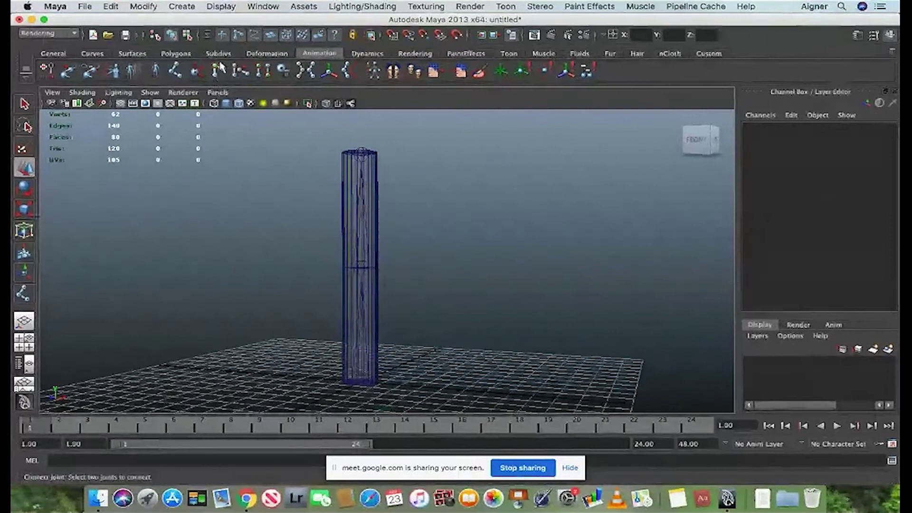
click(367, 380)
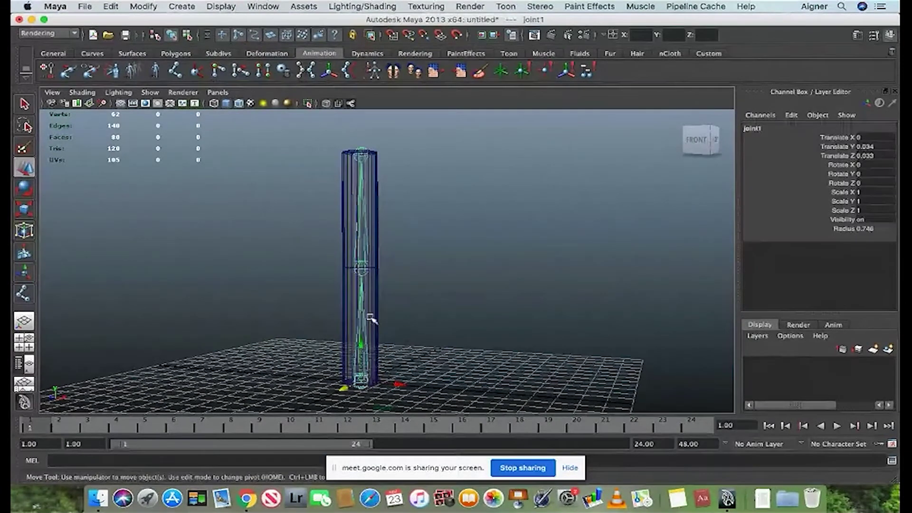
click(360, 379)
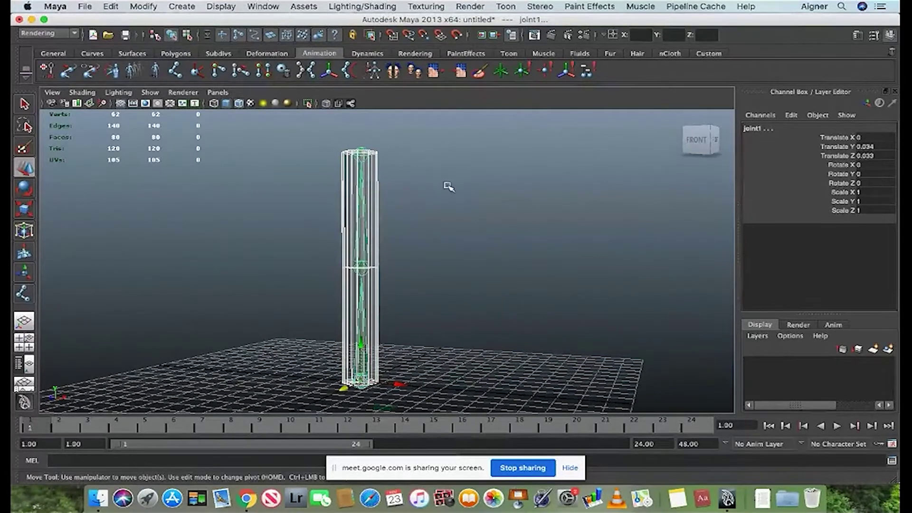
click(396, 228)
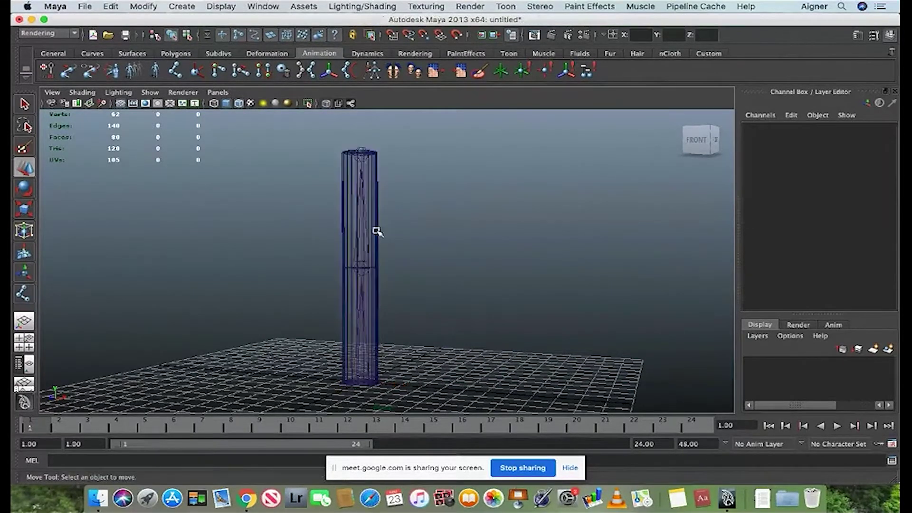
click(375, 228)
click(383, 296)
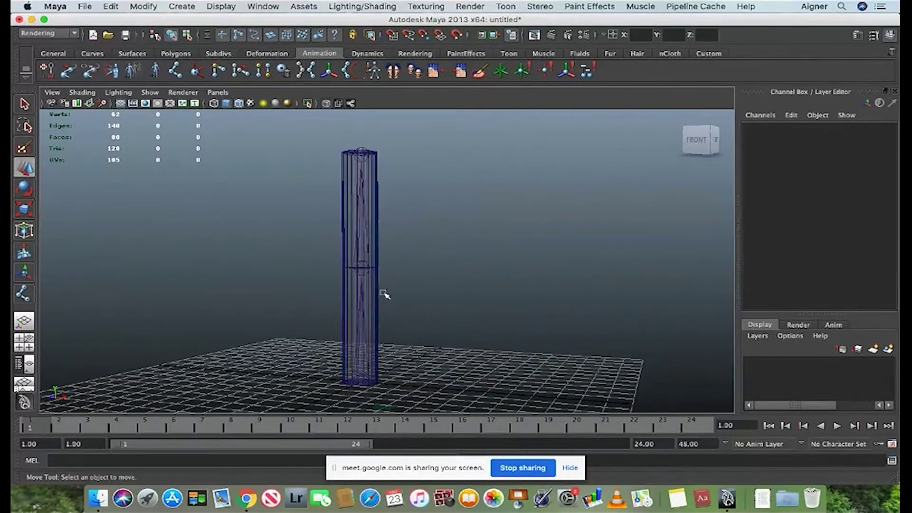
Step: Try moving the cylinder to about -6.01 and the joint chain to about 6.31 along X, and undo both moves
click(356, 261)
drag(392, 268, 280, 269)
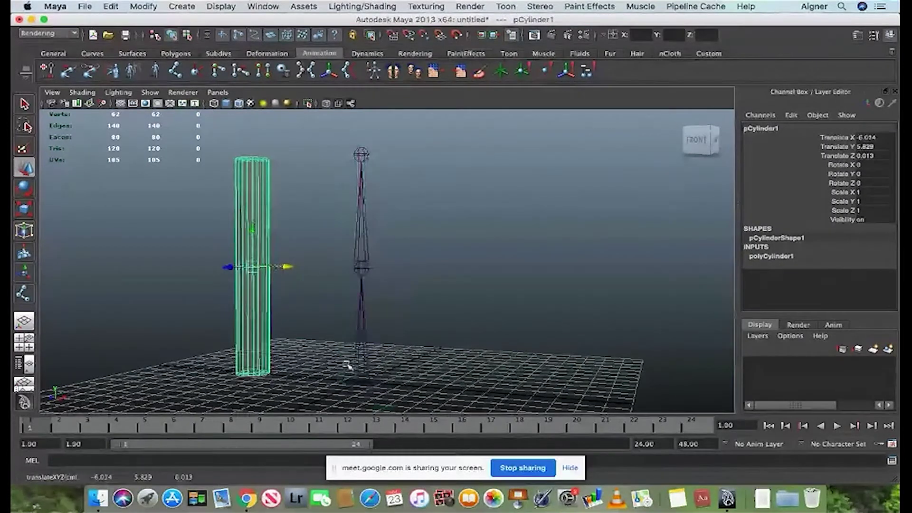
click(361, 377)
drag(399, 383, 536, 393)
alt+drag(374, 215, 404, 227)
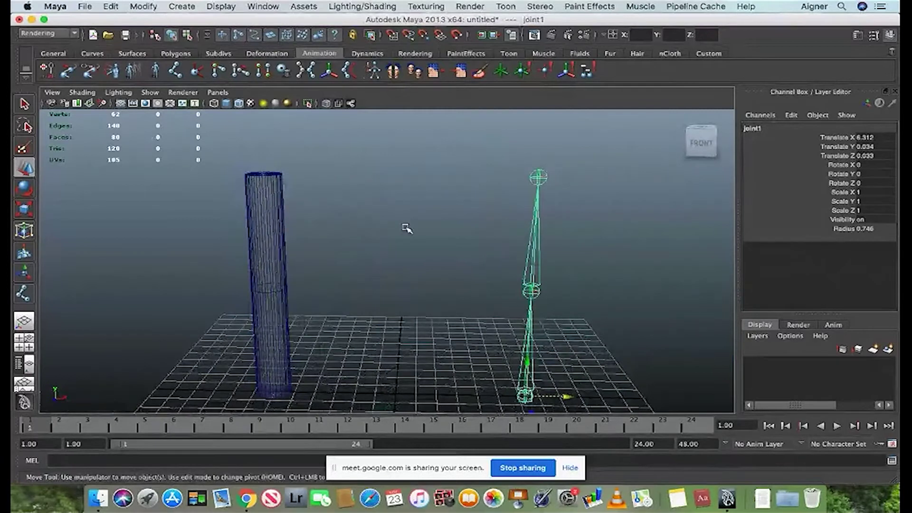
key(z)
key(z)
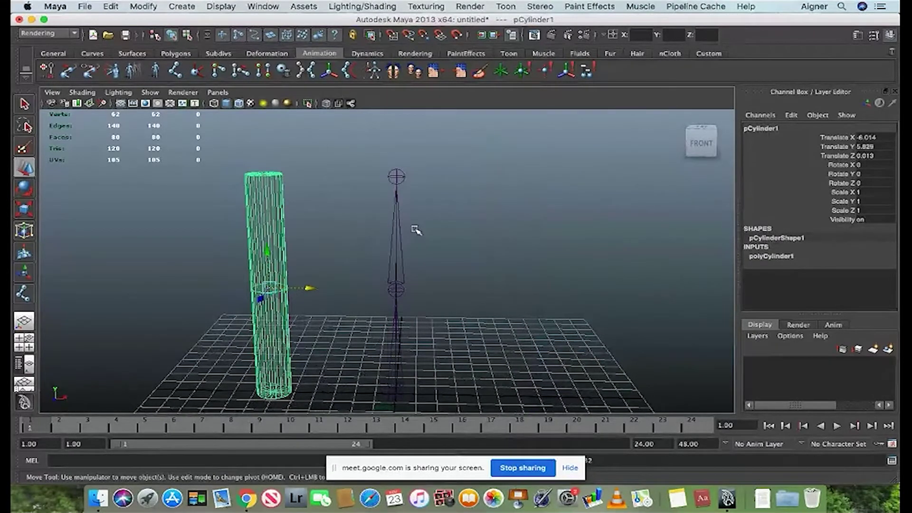
key(z)
key(z)
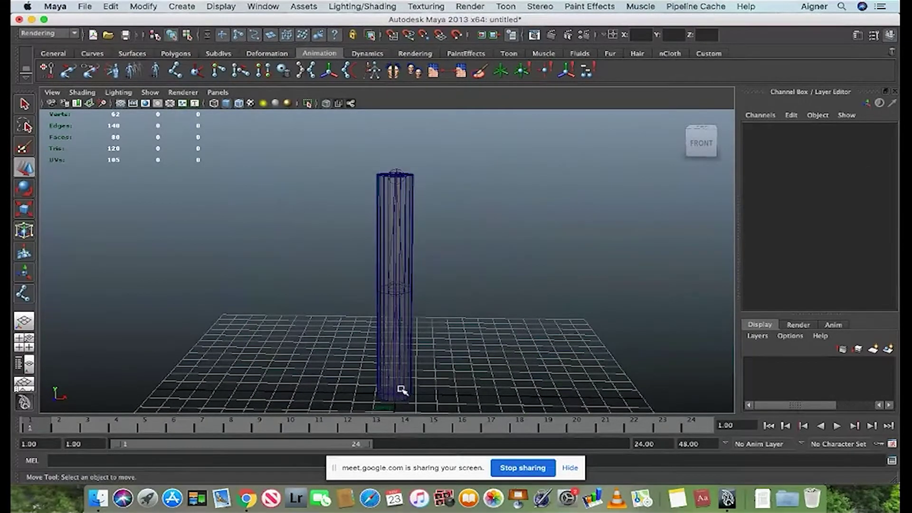
Step: Select the root joint and the cylinder together, and switch to the Animation menu set
click(402, 389)
click(413, 262)
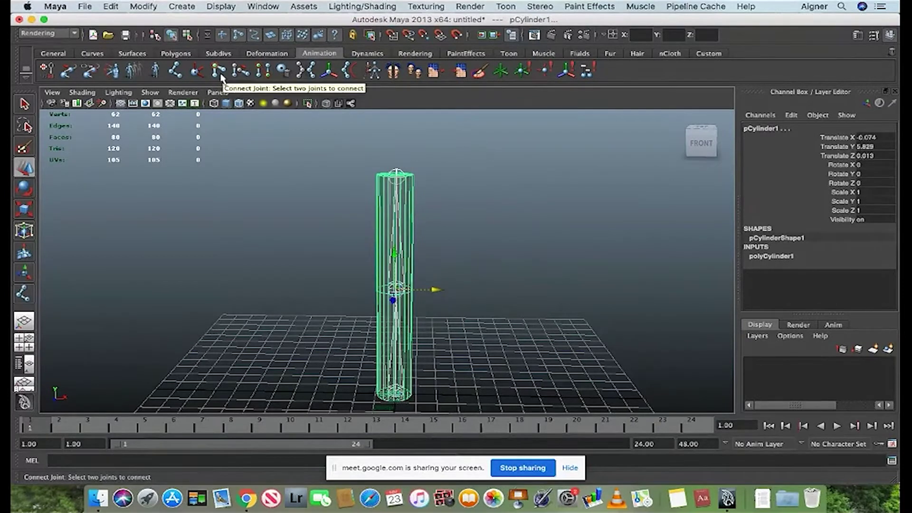
click(60, 34)
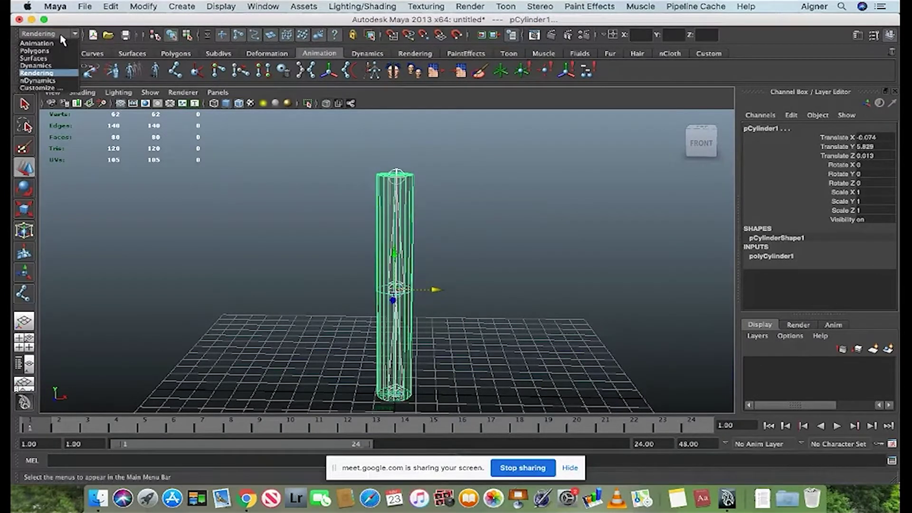
click(61, 43)
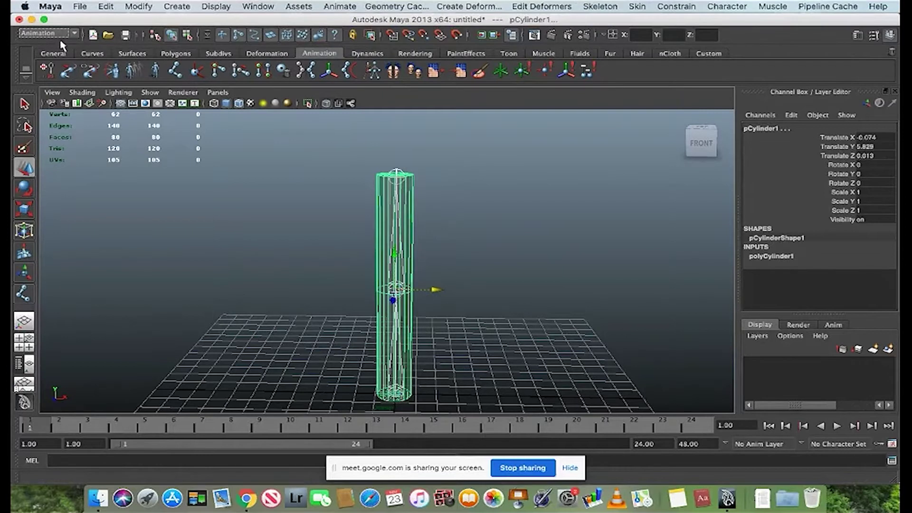
click(75, 35)
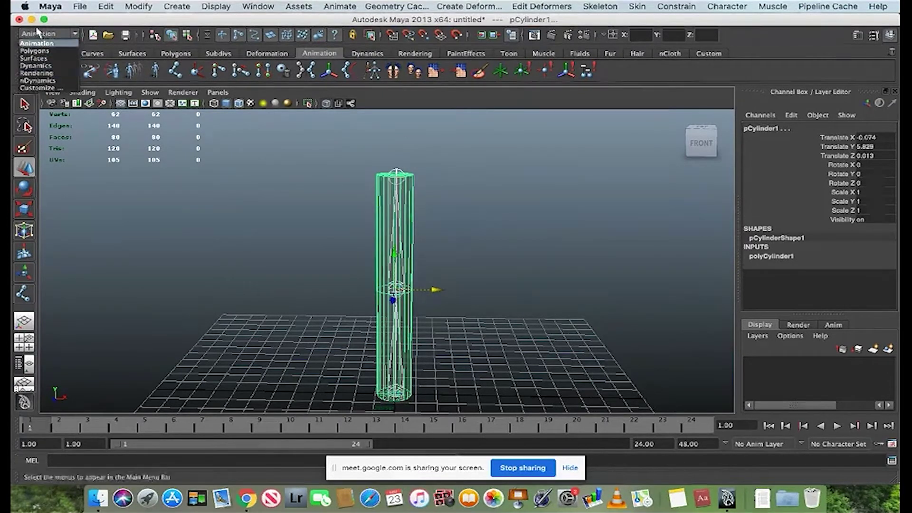
click(43, 44)
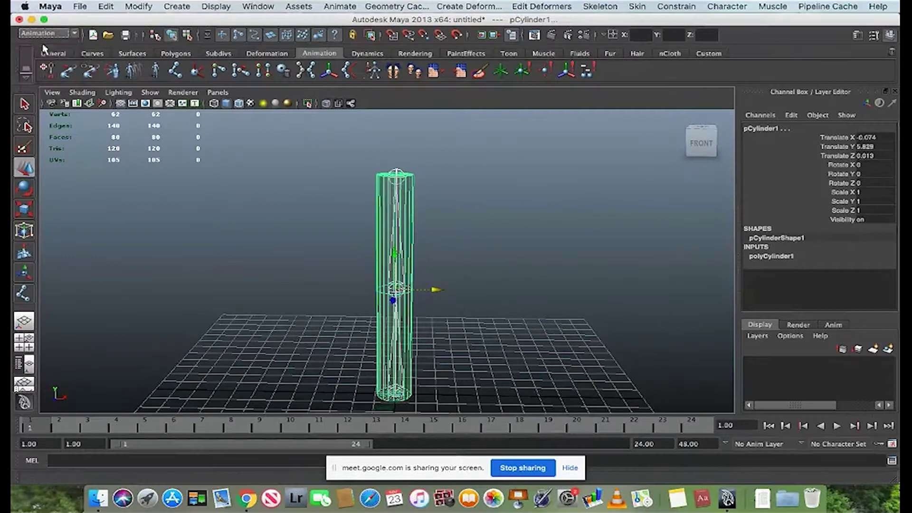
Step: Bind the selected cylinder to the skeleton with Smooth Bind, and clear the selection
click(637, 7)
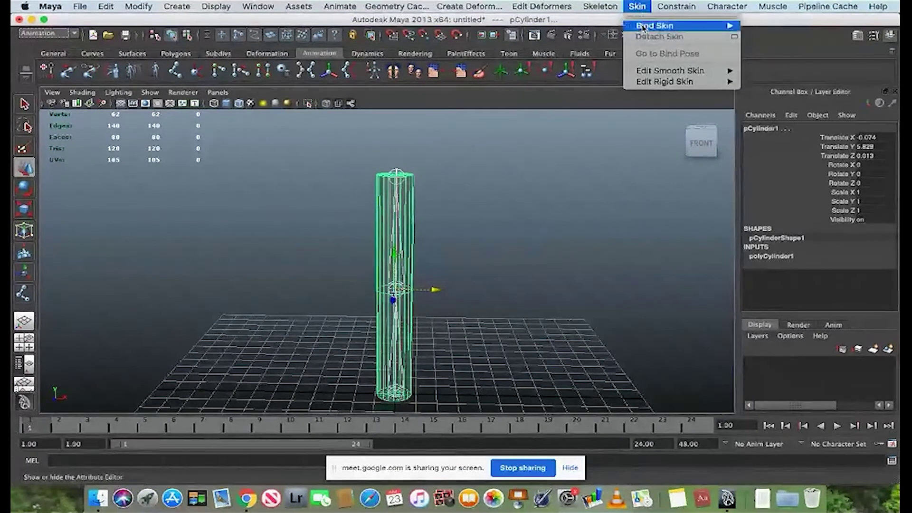
mouse_move(645, 27)
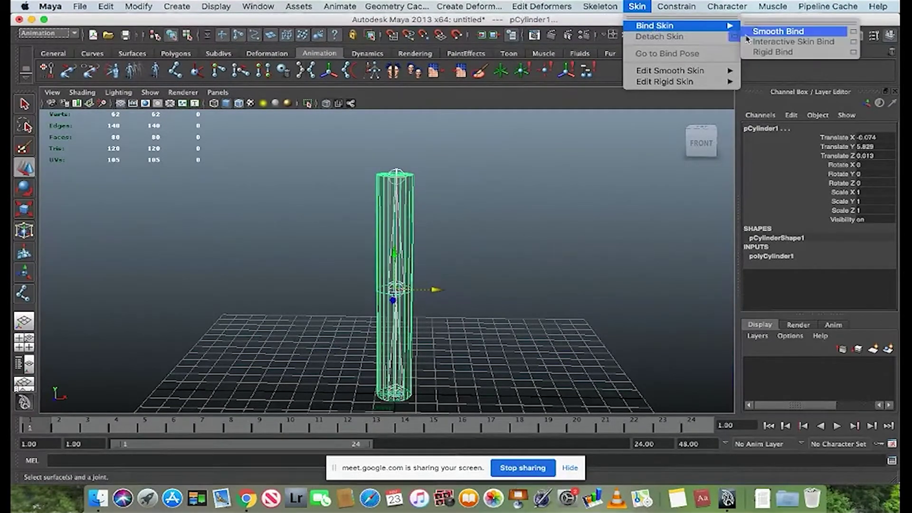
click(777, 34)
click(523, 230)
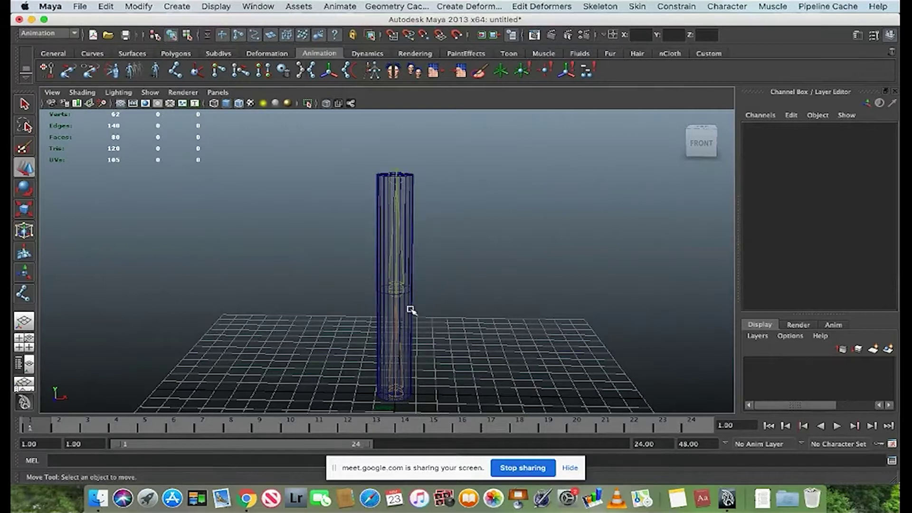
Step: Select the middle joint and the top joint in turn to examine how they connect to the bound cylinder
click(414, 228)
click(427, 238)
click(399, 289)
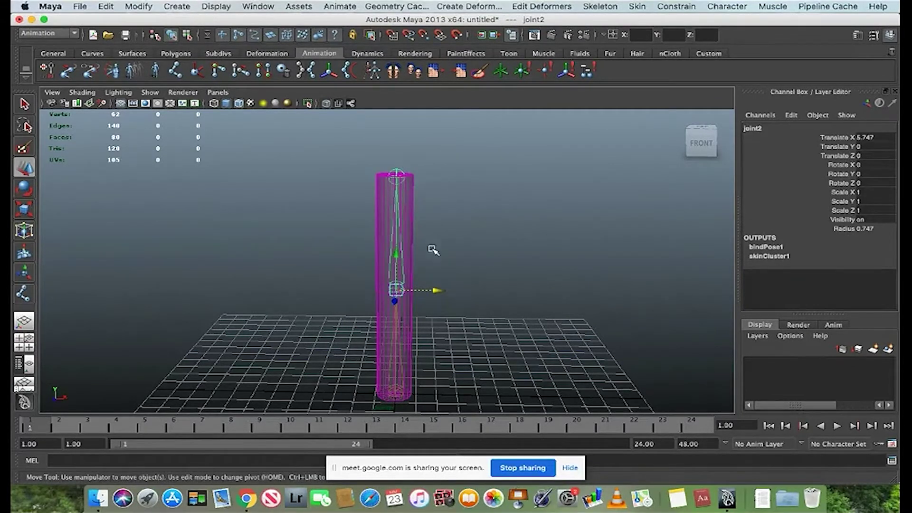
click(398, 175)
Step: Test how the bound cylinder deforms by moving the middle joint to about -9.71 along world X, and undo the move
click(395, 291)
alt+drag(413, 288, 412, 318)
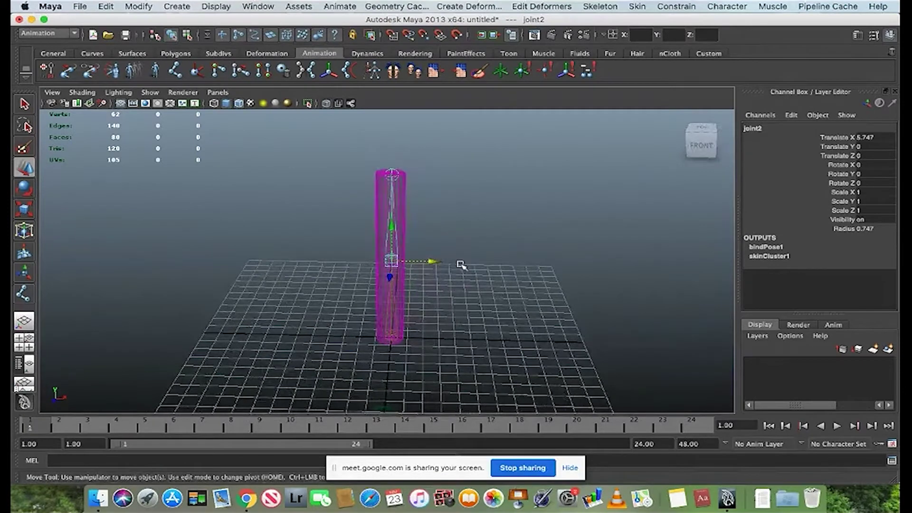
drag(438, 264, 273, 295)
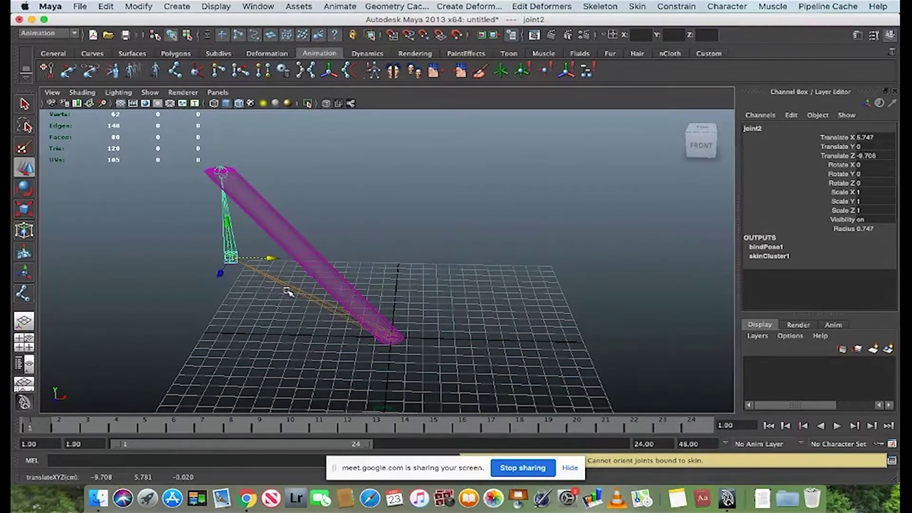
key(ctrl+z)
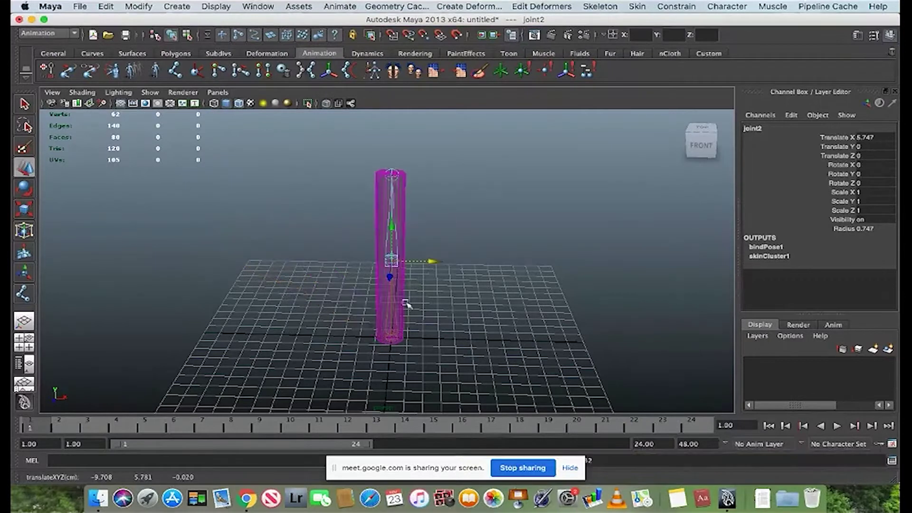
Step: Move the root joint, with the bound cylinder following, to about -0.9 along X
click(400, 340)
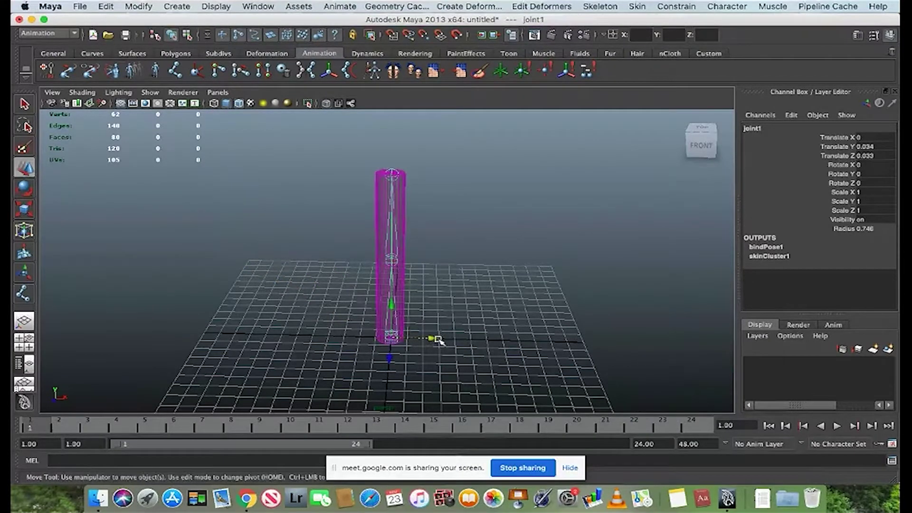
mouse_move(434, 340)
mouse_down()
mouse_move(579, 347)
mouse_move(363, 338)
mouse_move(424, 335)
mouse_up()
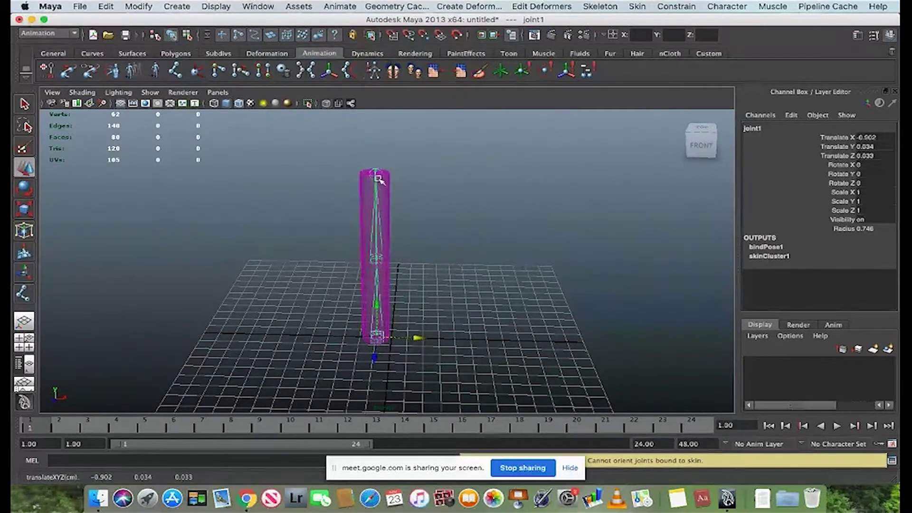
Step: Test moving the bound top joint to about -6.18 along world X, and undo the move
click(376, 260)
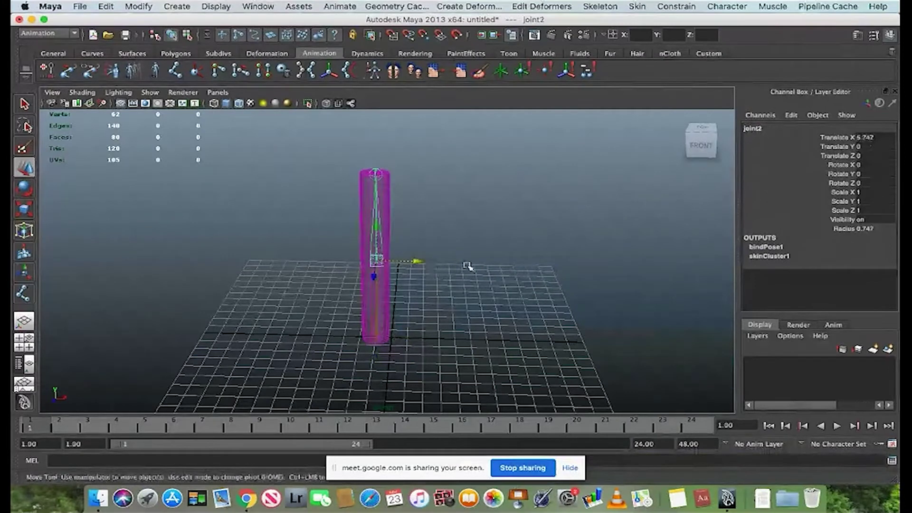
click(388, 193)
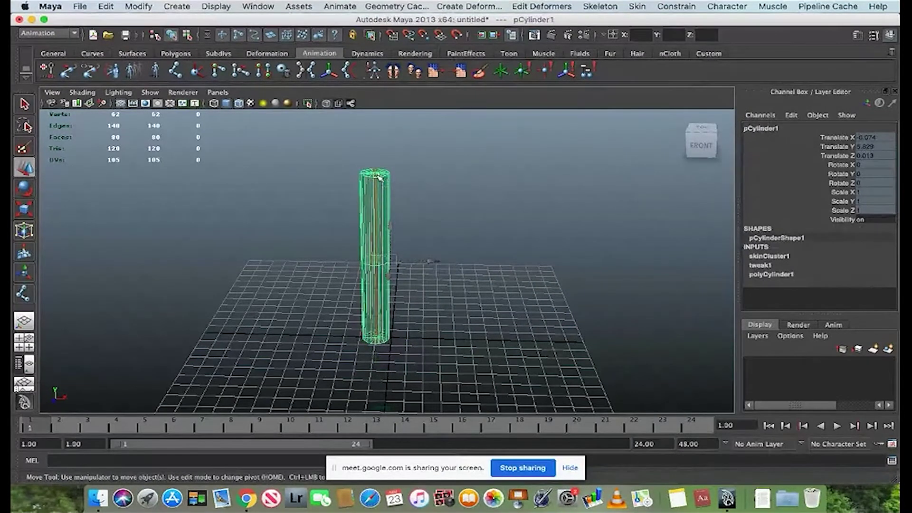
click(378, 176)
drag(419, 177, 329, 192)
key(ctrl+z)
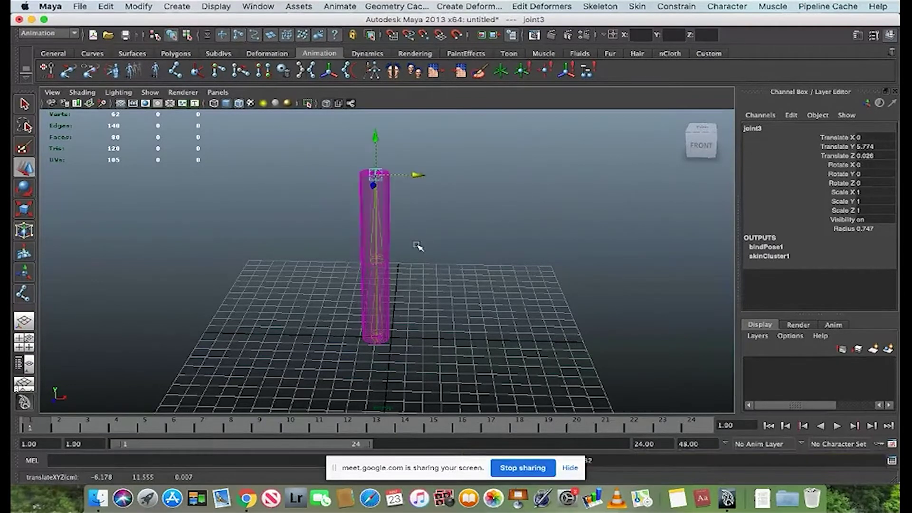
Step: Rotate the middle joint with the Rotate tool so the cylinder's upper half bends toward positive X, and clear the selection
scroll(417, 248, up, 6)
scroll(417, 275, down, 6)
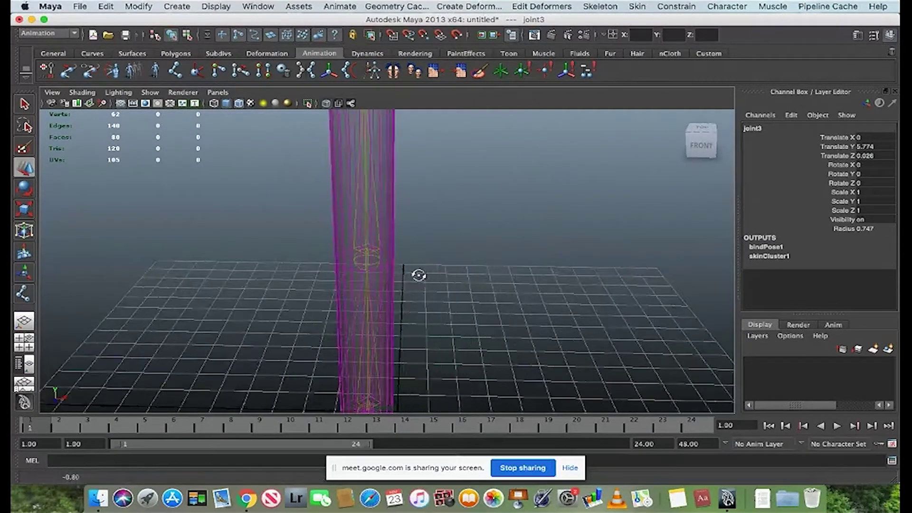
alt+drag(436, 251, 420, 252)
click(369, 262)
mouse_move(424, 284)
alt+mouse_down()
mouse_move(471, 297)
mouse_move(415, 296)
alt+mouse_up()
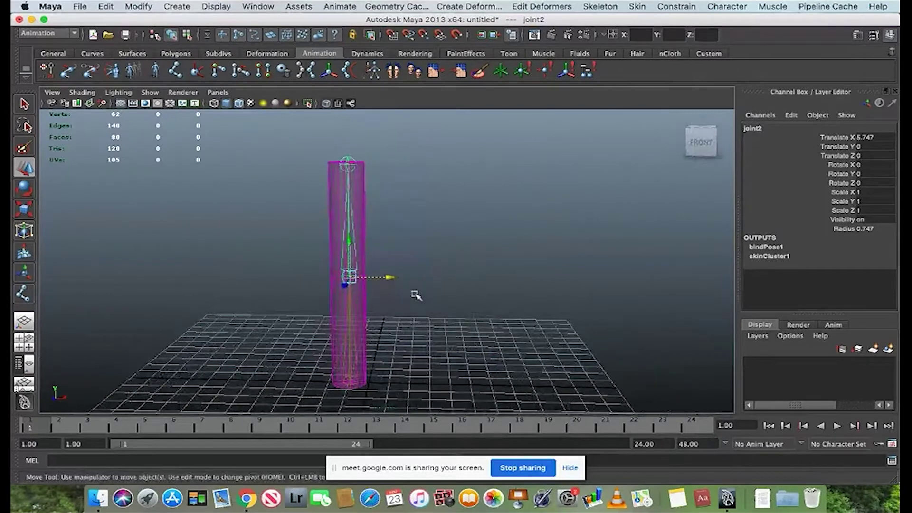
click(402, 272)
click(346, 282)
key(e)
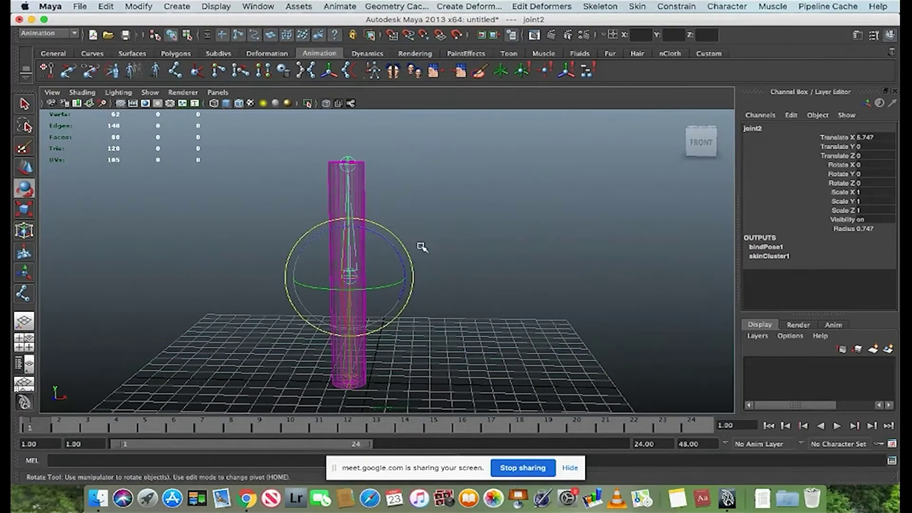
alt+drag(477, 286, 434, 295)
drag(378, 274, 428, 289)
click(428, 289)
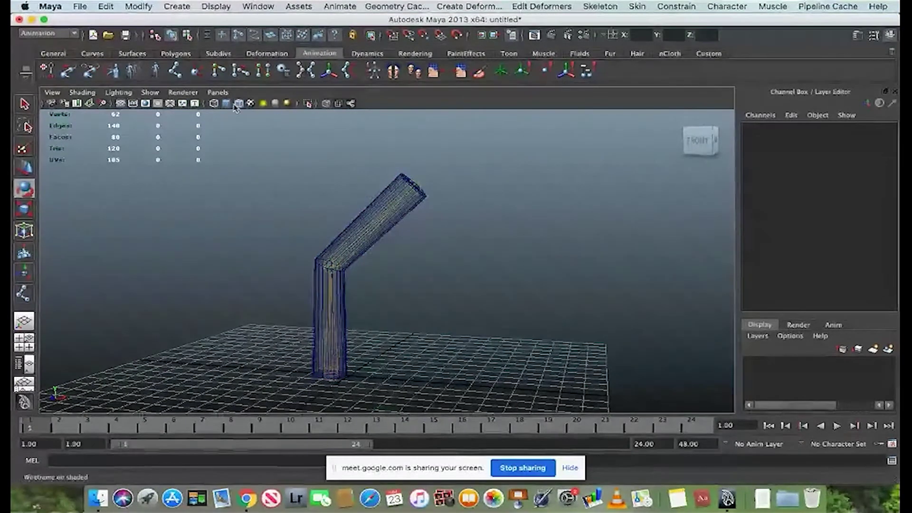
Step: Display the cylinder as an opaque shaded surface without X-ray and inspect the bend from behind
key(5)
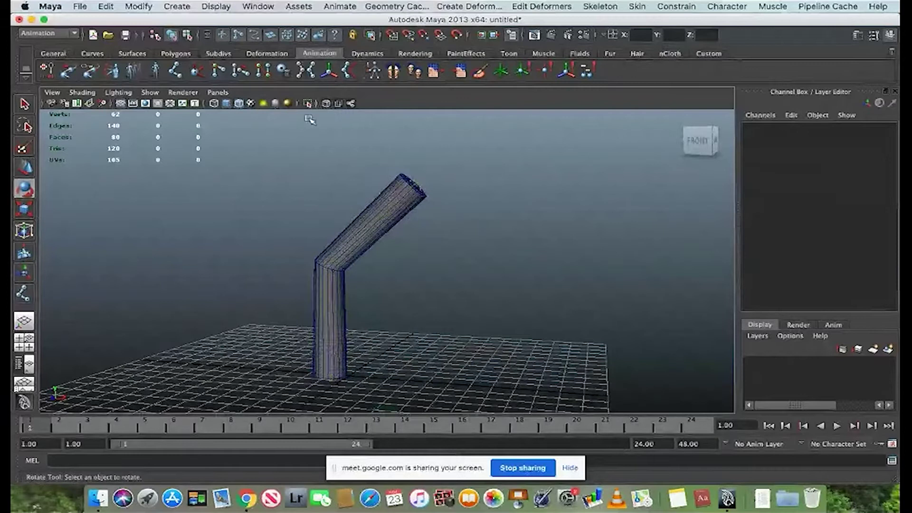
scroll(386, 288, up, 2)
alt+drag(386, 288, 258, 321)
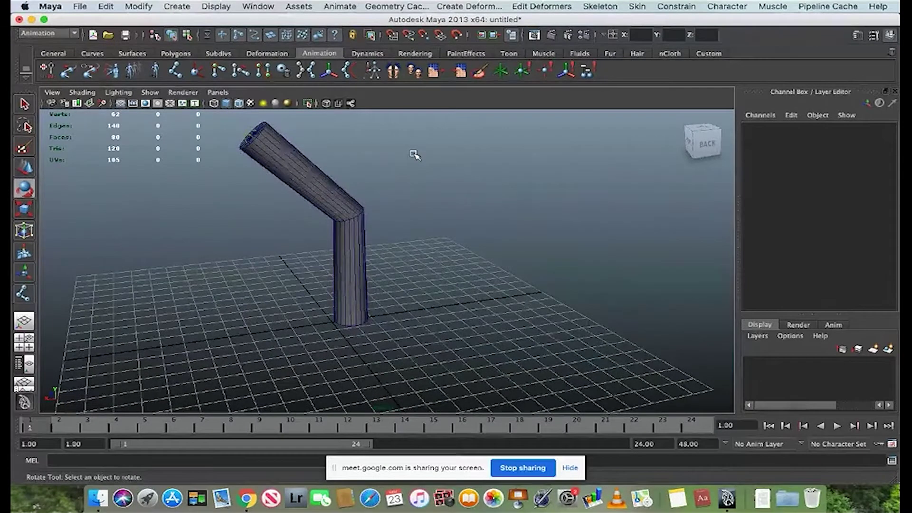
Step: Restore the X-ray display and move the root joint with its bound cylinder to about X -9.7, Z 7.36
click(351, 326)
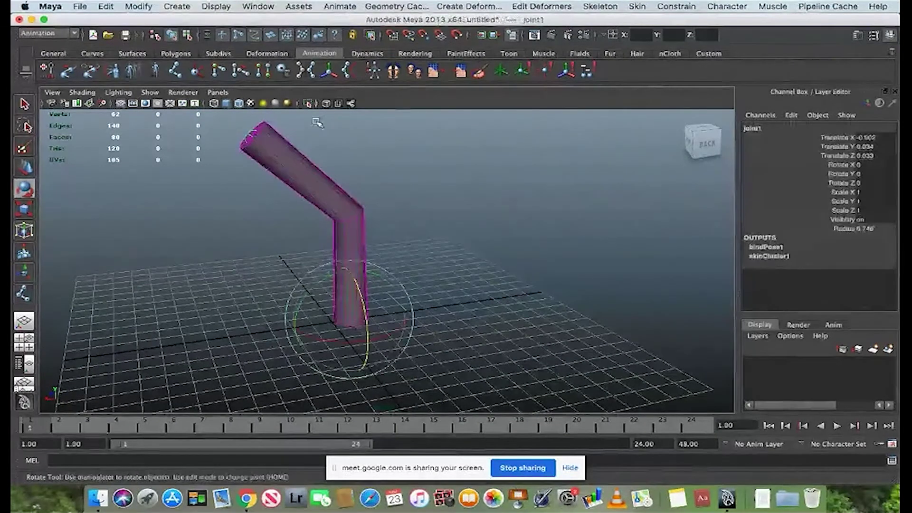
click(434, 281)
click(358, 321)
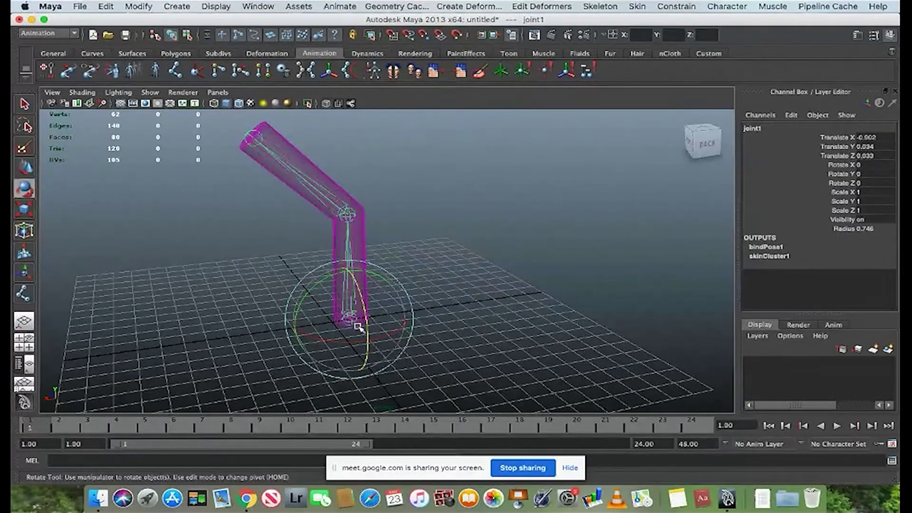
key(w)
drag(315, 327, 435, 252)
alt+drag(347, 316, 440, 316)
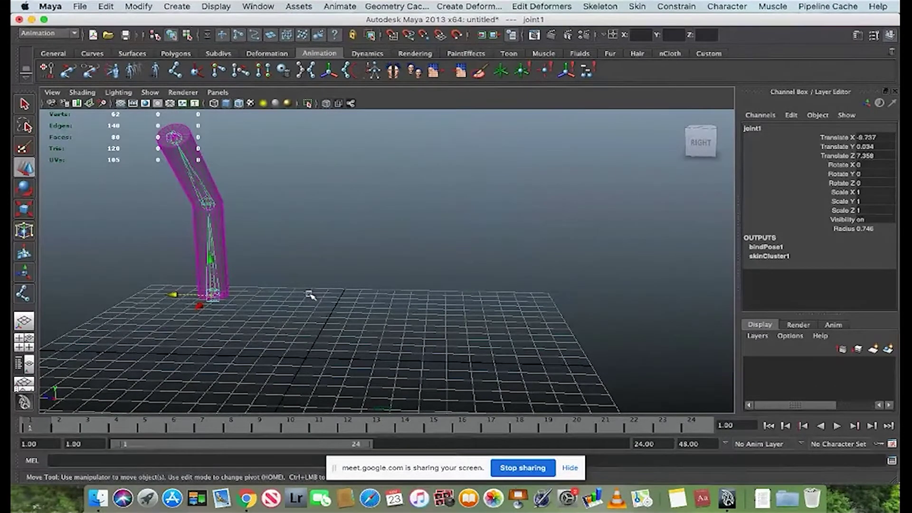
Step: Create a tall polygon cube at the grid's centre, about 1.98 wide, 12.8 high and 2.3 deep
alt+drag(422, 315, 327, 327)
alt+drag(414, 294, 383, 338)
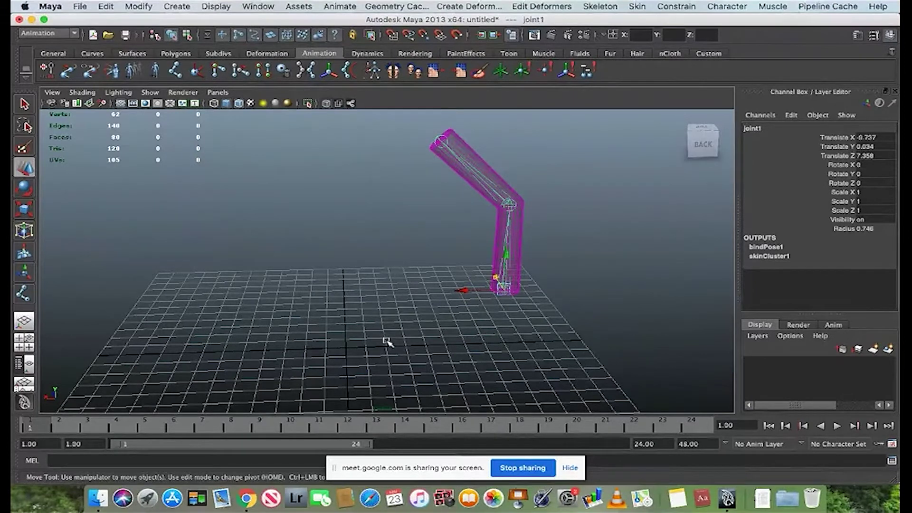
mouse_move(394, 333)
alt+mouse_down()
mouse_move(393, 312)
mouse_move(378, 333)
alt+mouse_up()
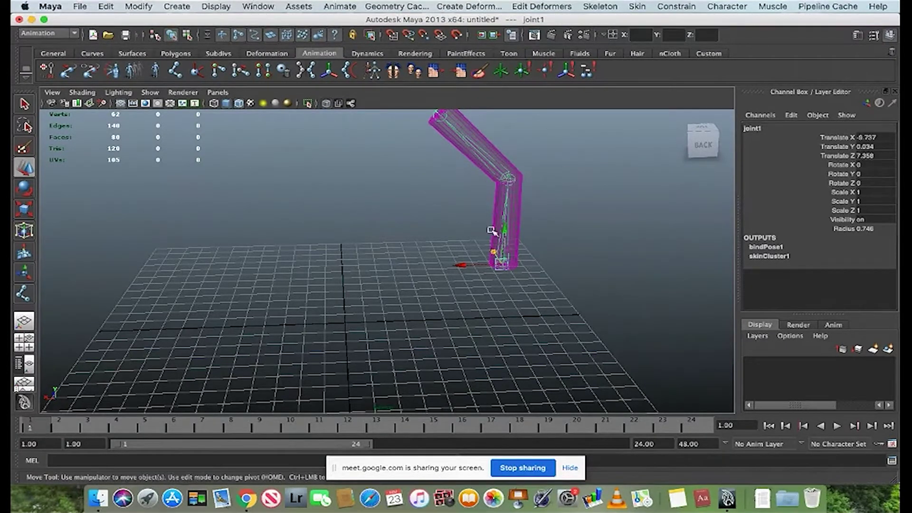
click(165, 55)
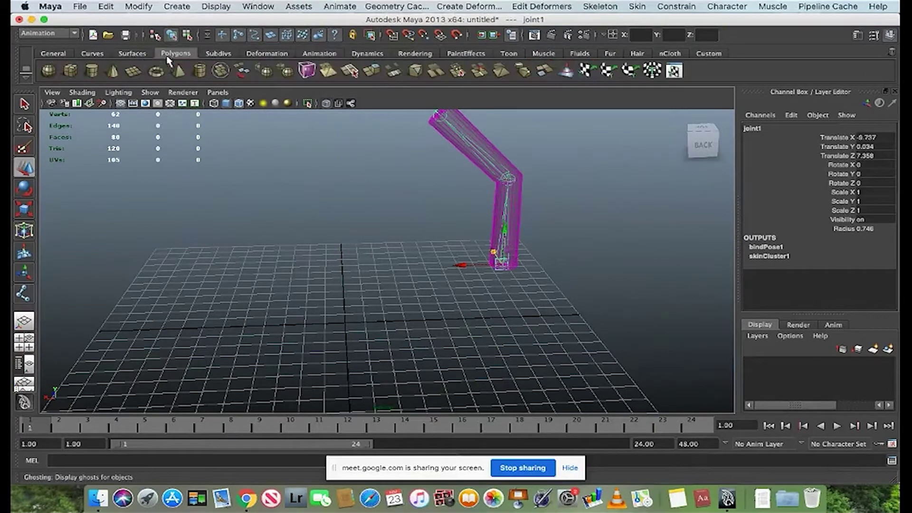
click(70, 72)
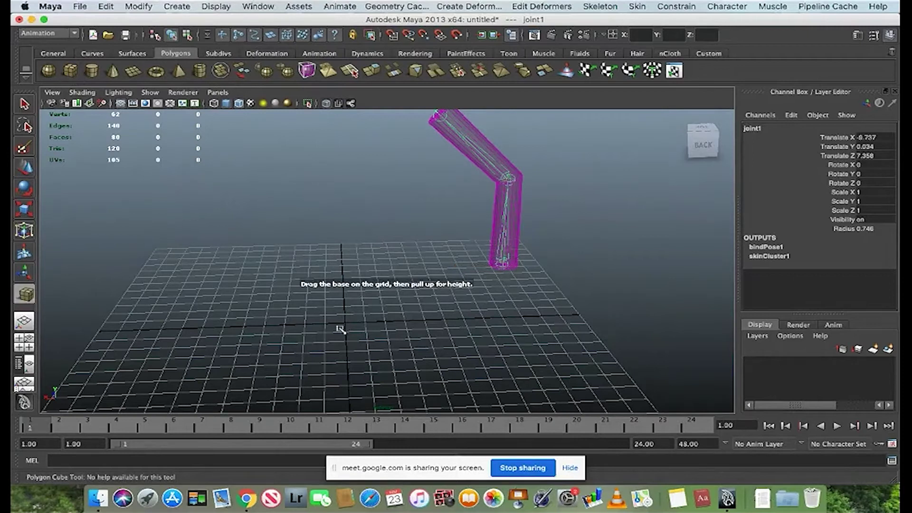
drag(331, 321, 371, 339)
drag(357, 306, 354, 76)
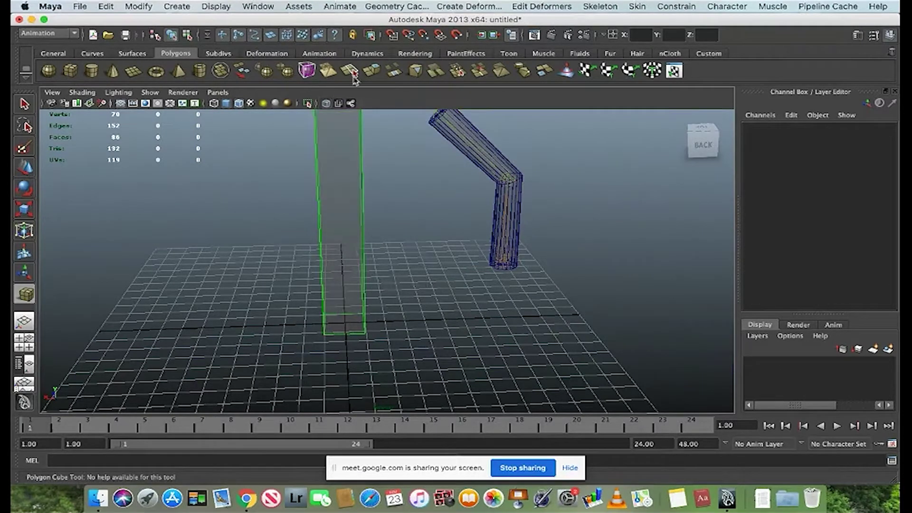
alt+middle_drag(362, 218, 312, 267)
mouse_move(295, 310)
alt+mouse_down()
mouse_move(387, 297)
mouse_move(250, 299)
mouse_move(285, 302)
mouse_move(306, 318)
mouse_move(340, 315)
mouse_move(303, 319)
alt+mouse_up()
alt+drag(303, 320, 318, 319)
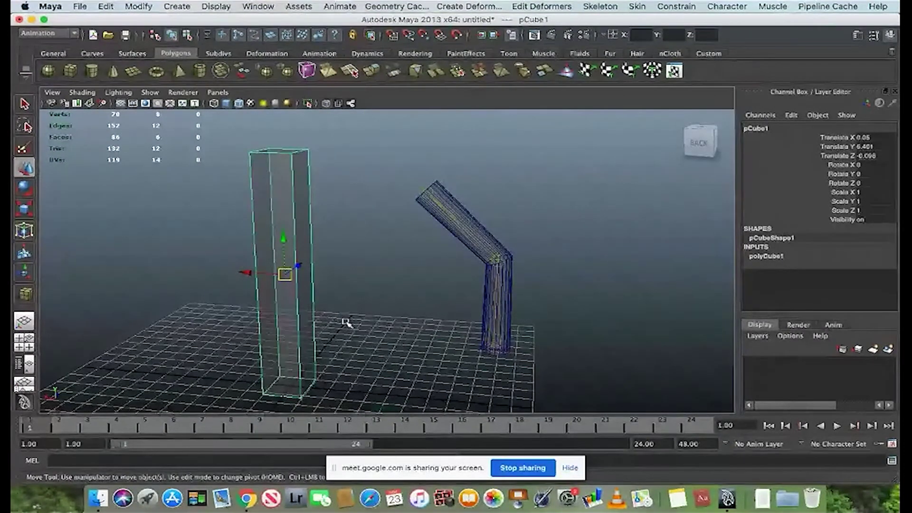
mouse_move(340, 326)
alt+mouse_down()
mouse_move(358, 332)
mouse_move(350, 335)
alt+mouse_up()
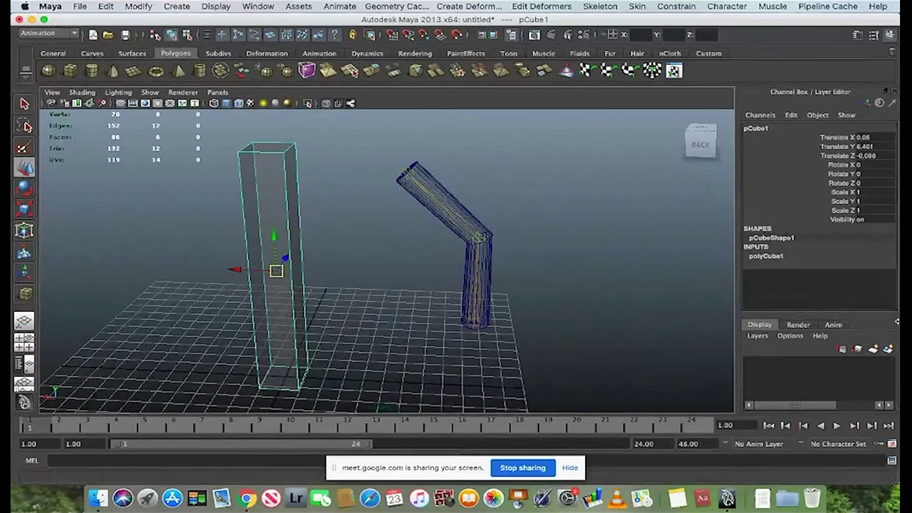
Step: Set the box's subdivisions to 2 in width, 5 in height and 2 in depth, and clear the selection
click(775, 257)
scroll(876, 281, down, 3)
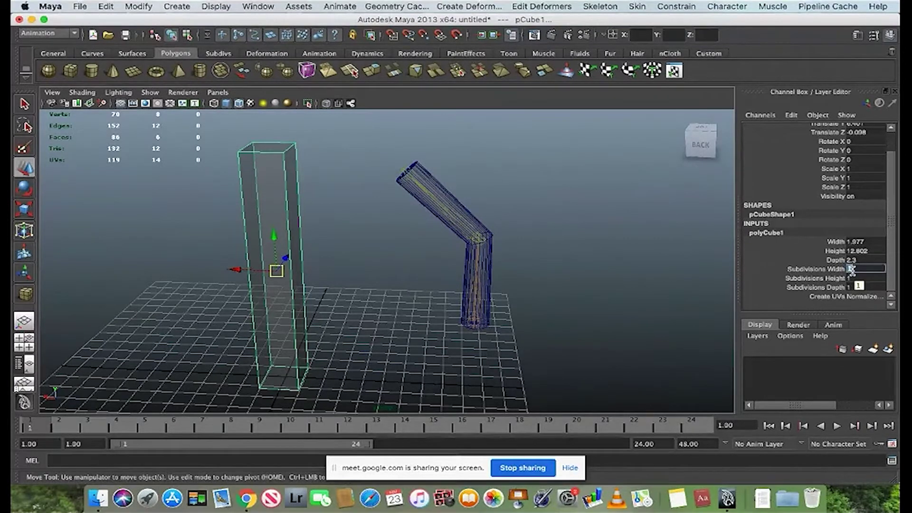
text(5)
text(2)
key(Tab)
click(859, 279)
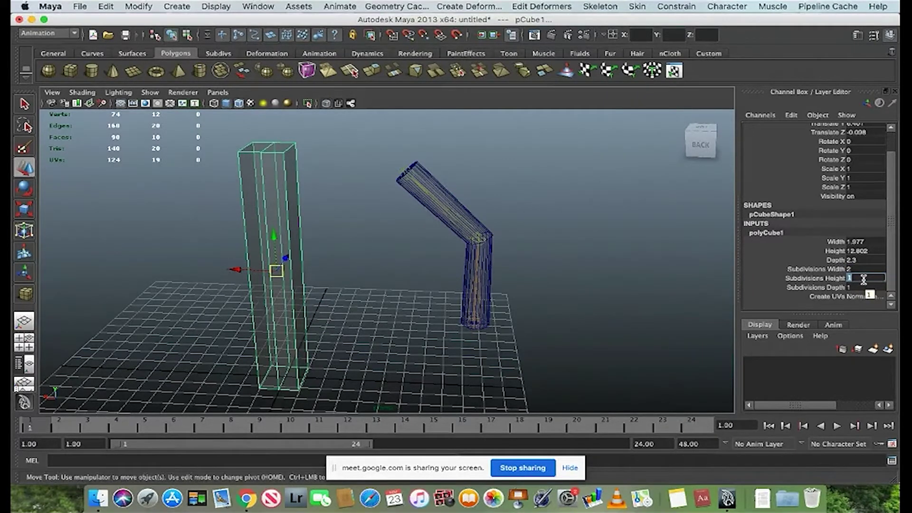
text(5)
key(shift+Tab)
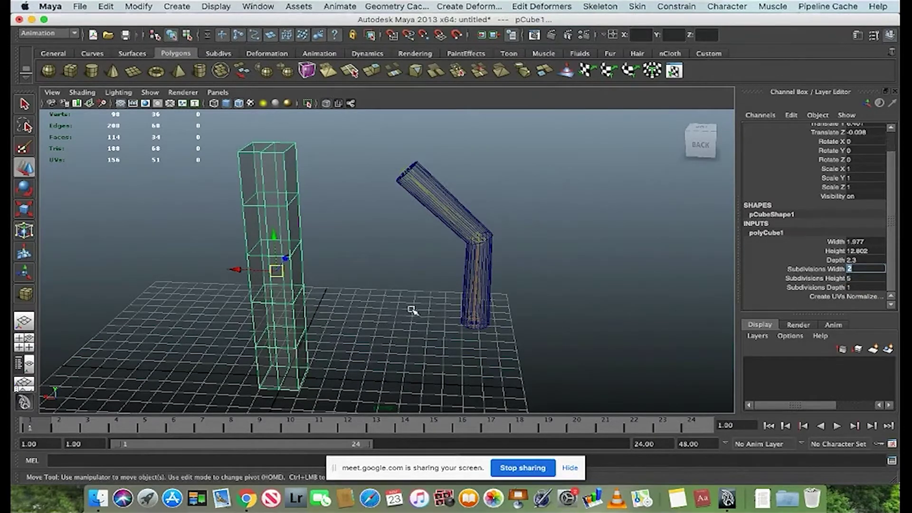
click(853, 287)
text(2)
click(853, 278)
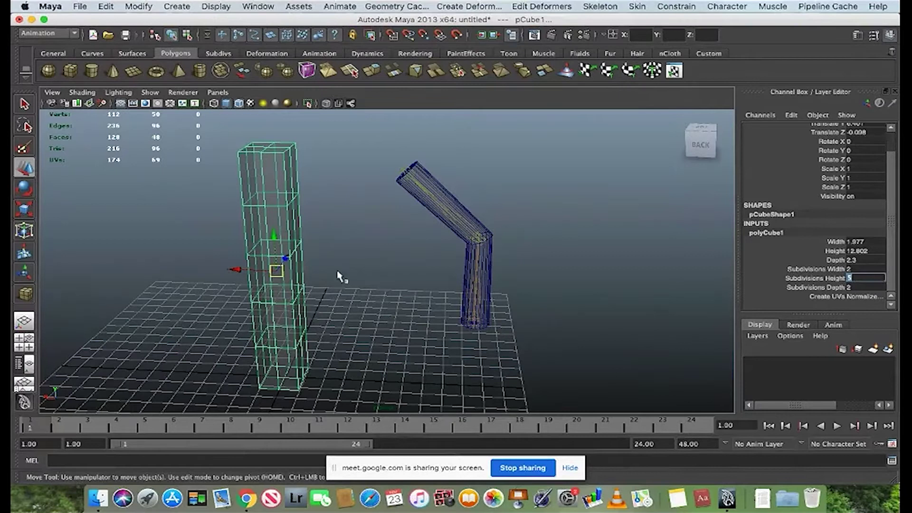
click(312, 253)
Step: Try drawing a four-joint chain from the box's base to its top with the Joint Tool in the perspective view
alt+drag(297, 326, 323, 324)
alt+drag(415, 359, 373, 364)
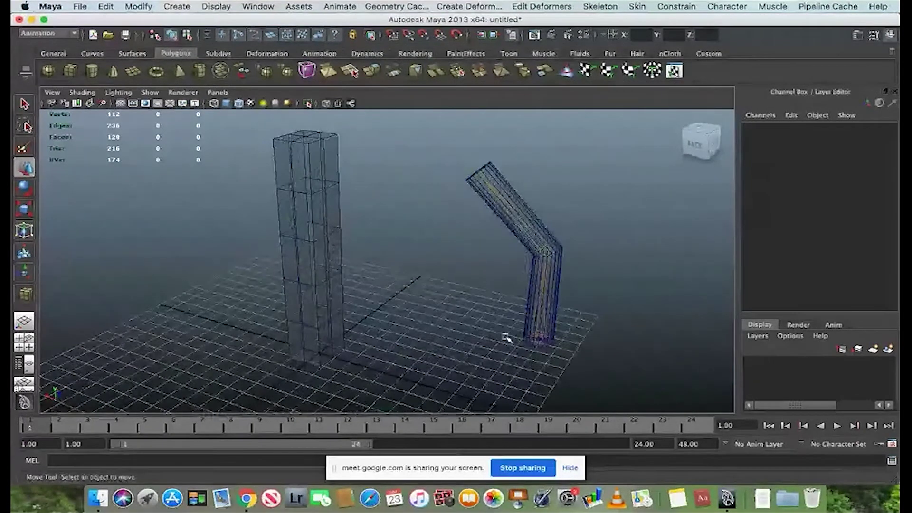
alt+middle_drag(507, 338, 479, 297)
alt+right_drag(442, 281, 452, 324)
alt+drag(448, 355, 444, 349)
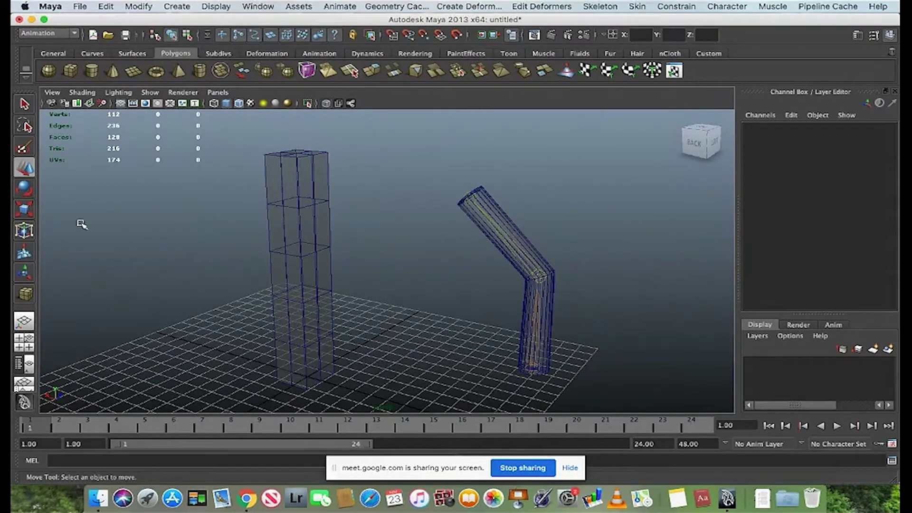
click(321, 55)
click(175, 70)
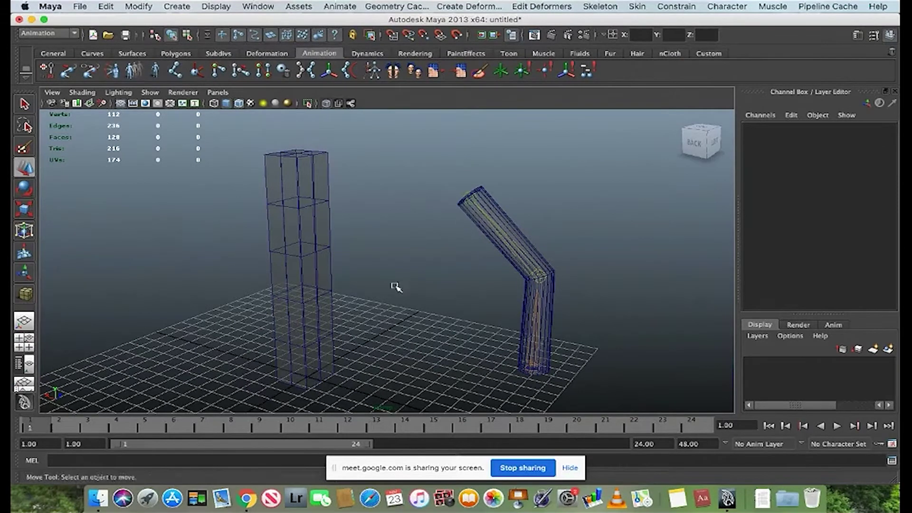
click(314, 375)
click(300, 257)
drag(300, 256, 304, 293)
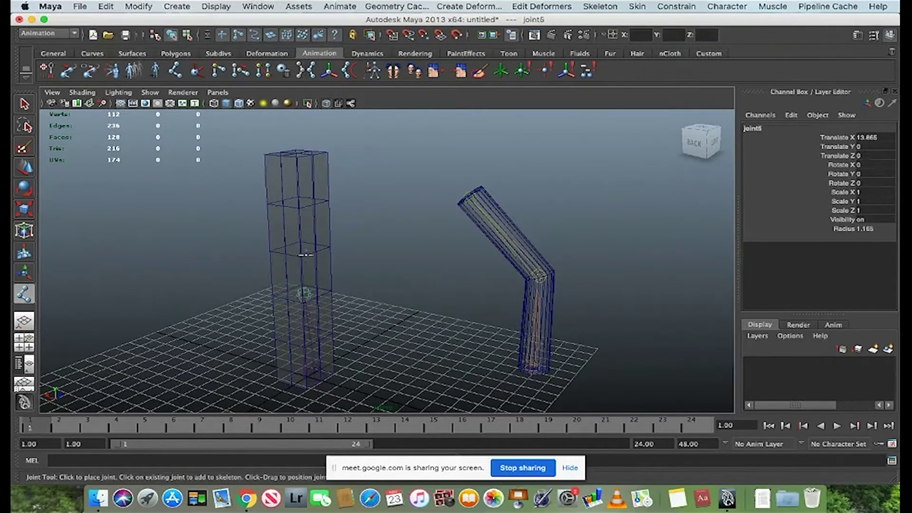
click(305, 255)
mouse_move(390, 299)
alt+mouse_down()
mouse_move(407, 320)
mouse_move(320, 322)
mouse_move(505, 319)
mouse_move(399, 326)
mouse_move(415, 319)
mouse_move(414, 326)
mouse_move(393, 303)
alt+mouse_up()
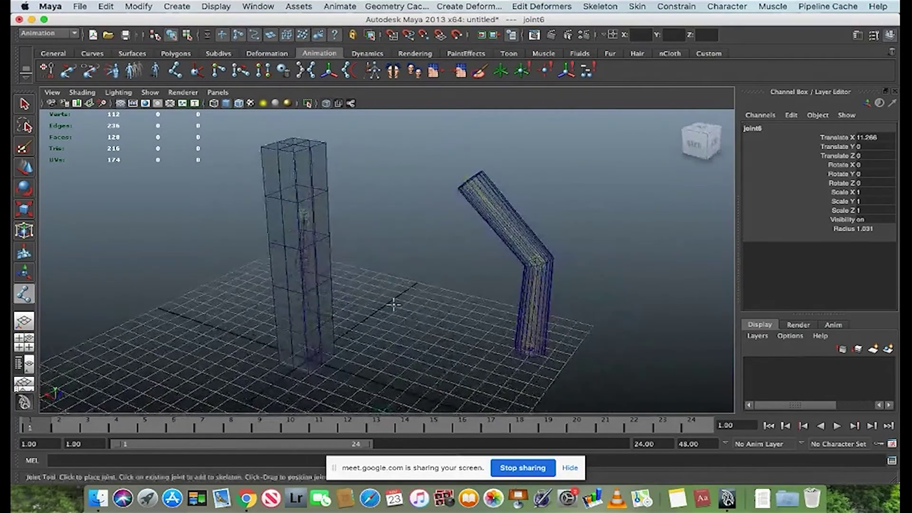
click(299, 154)
drag(299, 151, 293, 148)
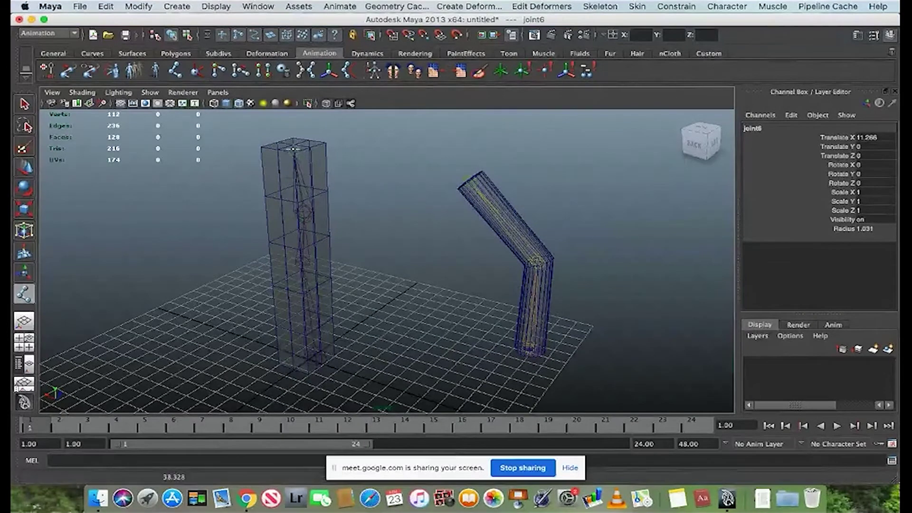
click(321, 250)
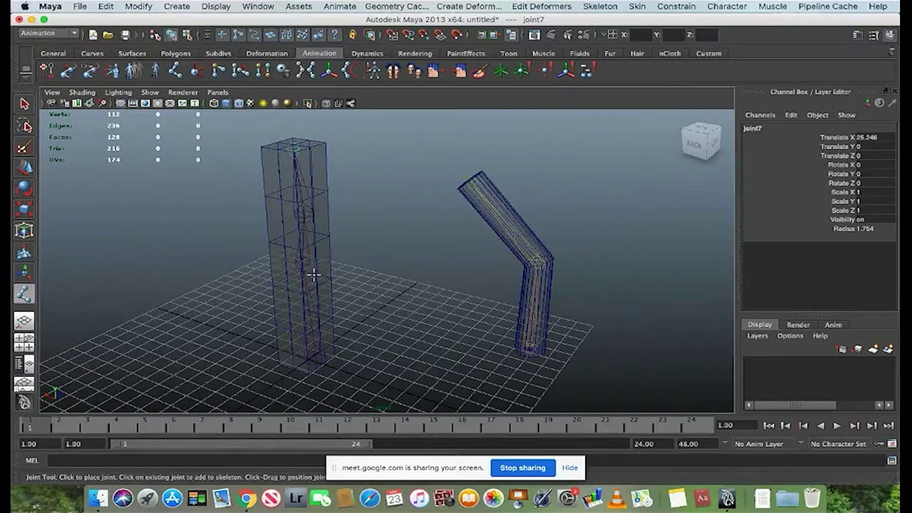
Step: Check the new joint chain's alignment with the box from other angles and delete the whole chain from its root joint
alt+drag(352, 321, 323, 314)
alt+right_drag(324, 313, 556, 328)
alt+middle_drag(346, 340, 404, 322)
alt+drag(403, 322, 256, 323)
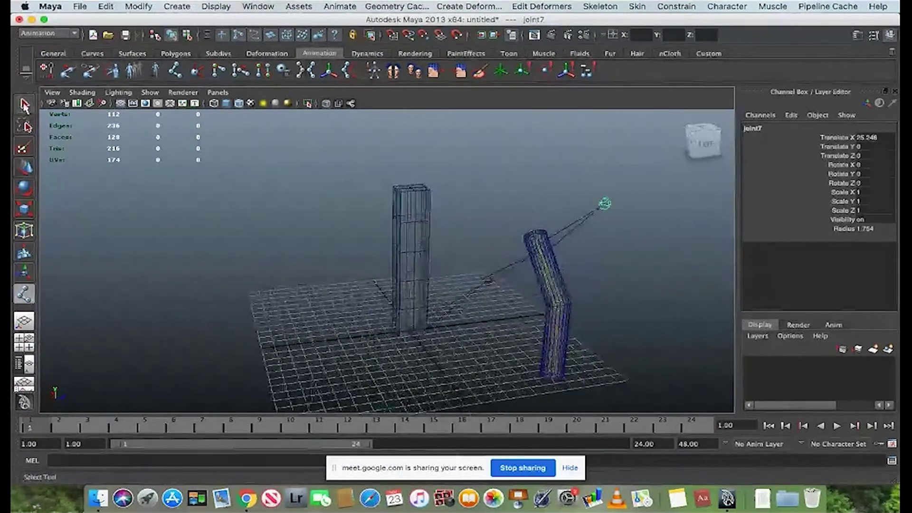
click(24, 103)
click(465, 334)
click(418, 333)
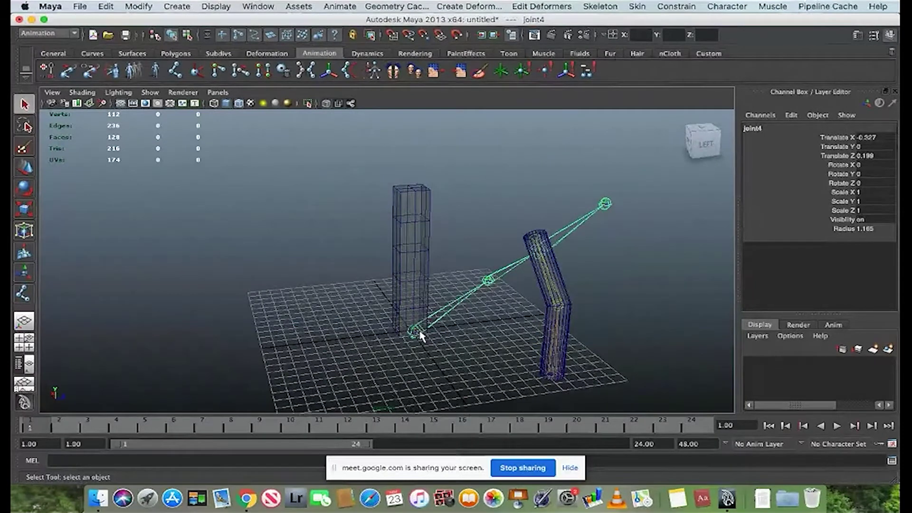
key(Delete)
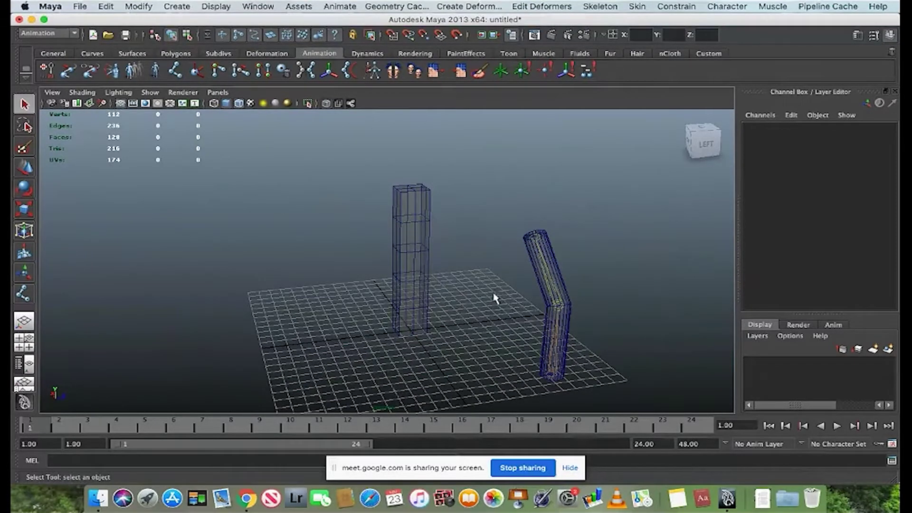
Step: Switch from the perspective view to a full-size side view with the whole box framed from base to top
alt+drag(458, 298, 354, 291)
key(space)
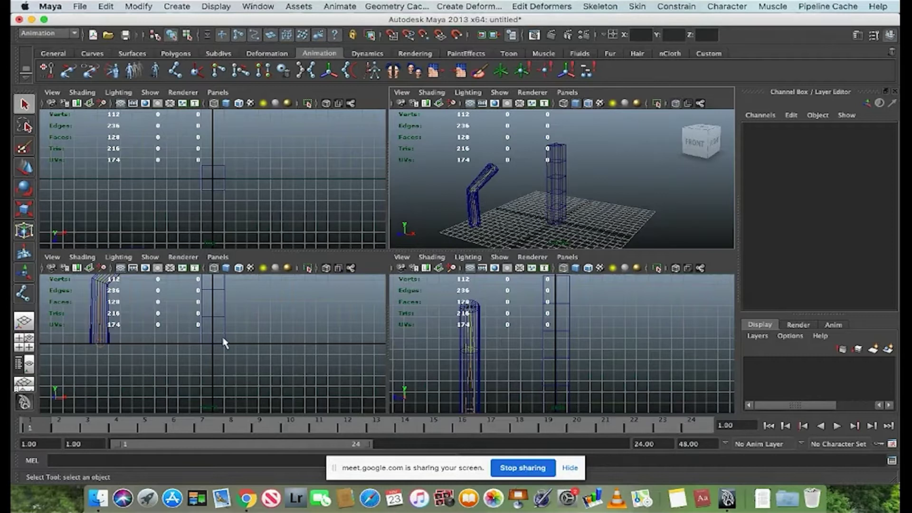
click(241, 334)
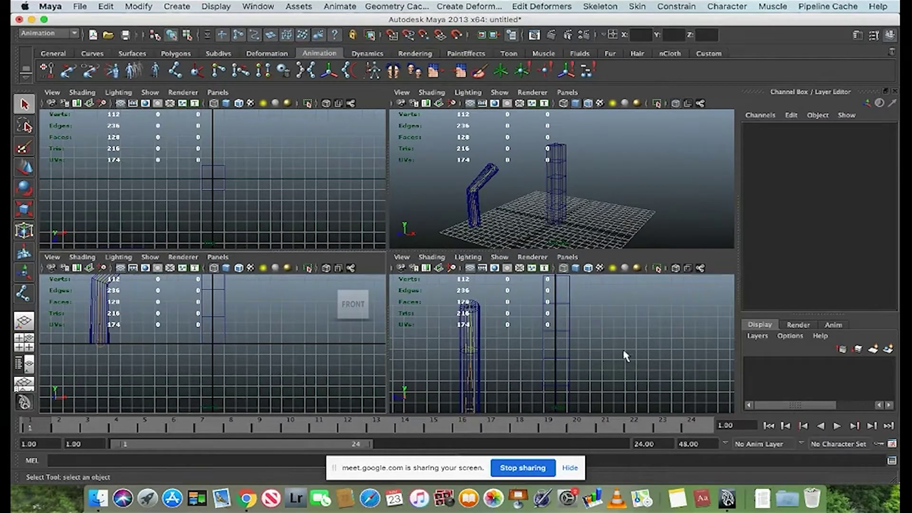
key(space)
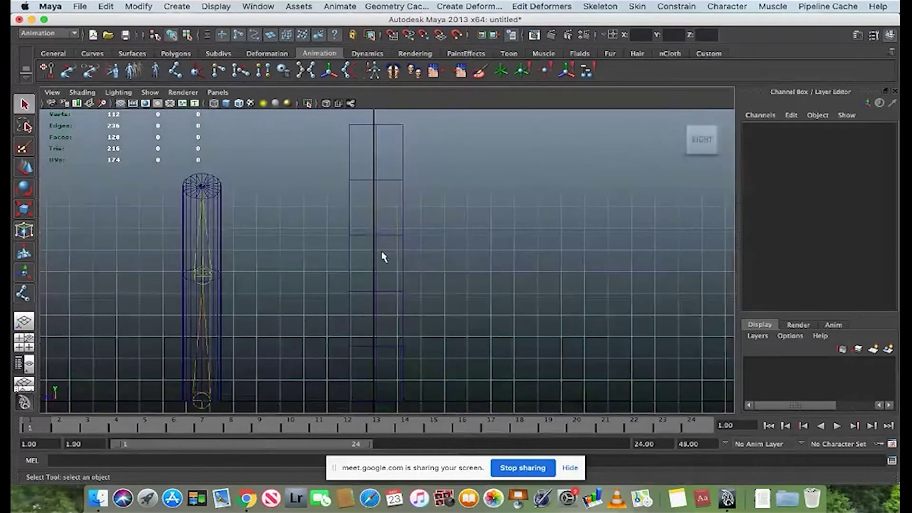
scroll(381, 257, up, 1)
scroll(382, 257, down, 3)
mouse_move(388, 255)
alt+middle_down()
mouse_move(407, 213)
mouse_move(401, 251)
alt+middle_up()
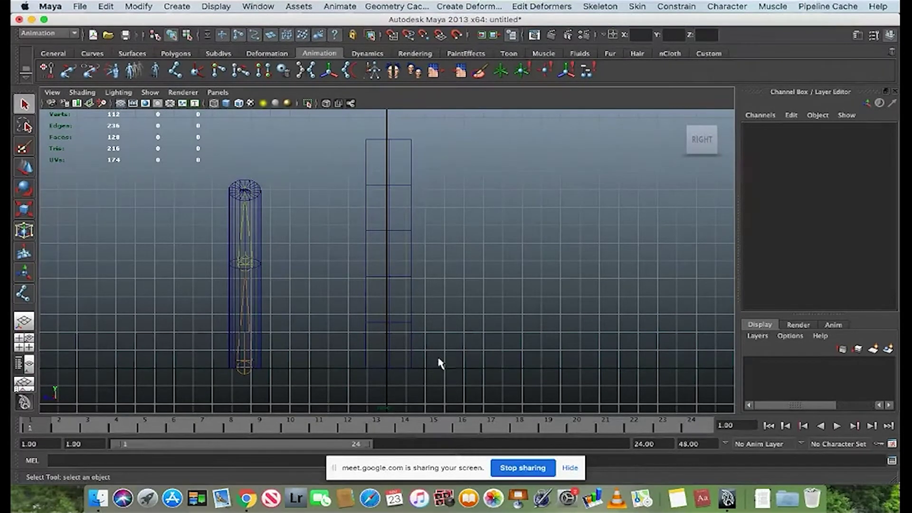
mouse_move(440, 358)
alt+middle_down()
mouse_move(426, 277)
mouse_move(420, 320)
mouse_move(434, 356)
alt+middle_up()
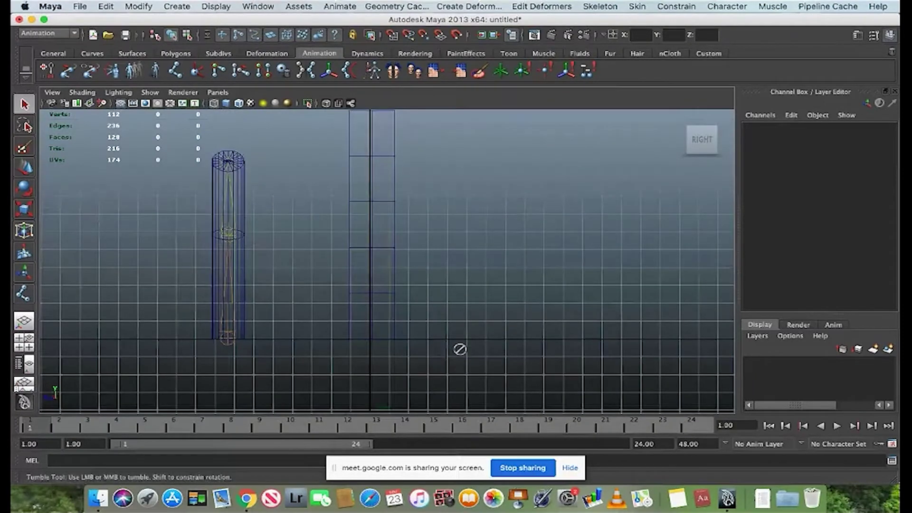
alt+middle_drag(446, 291, 450, 330)
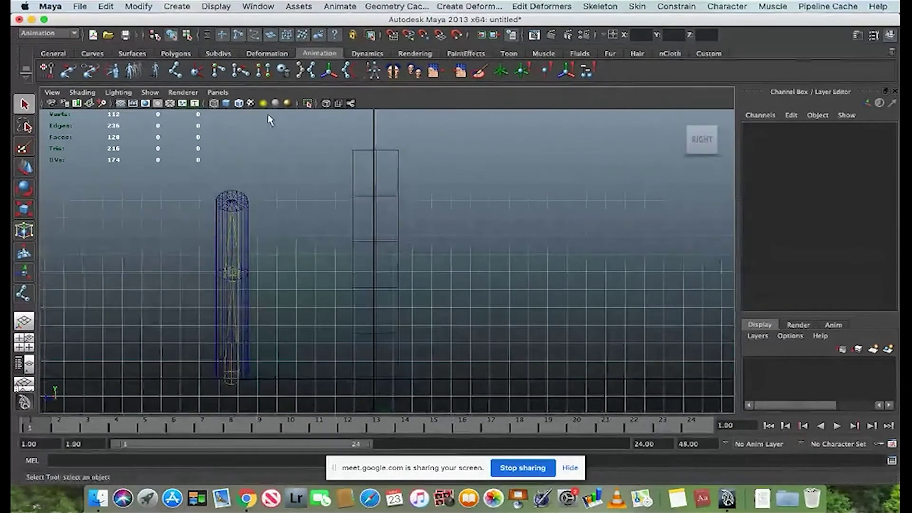
Step: Draw a six-joint chain with the Joint Tool up the box's centre, one joint at the base, each subdivision line and the top
click(177, 74)
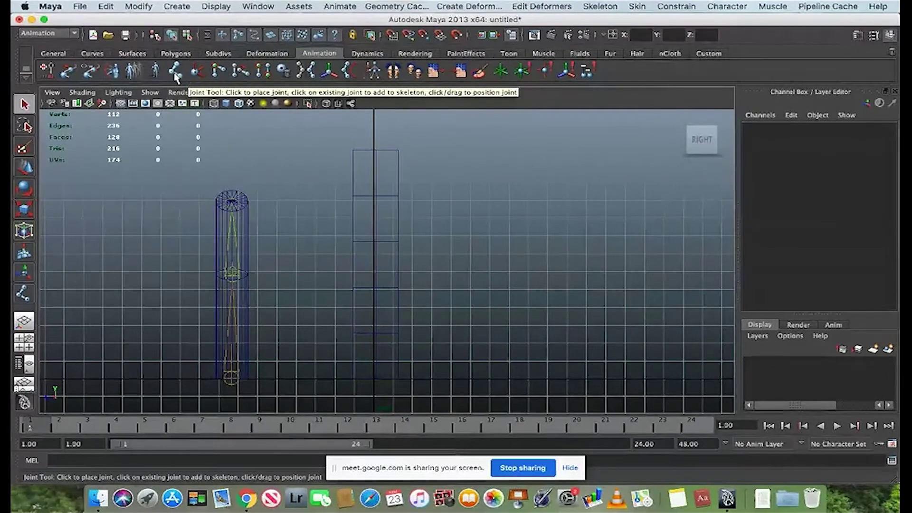
click(176, 74)
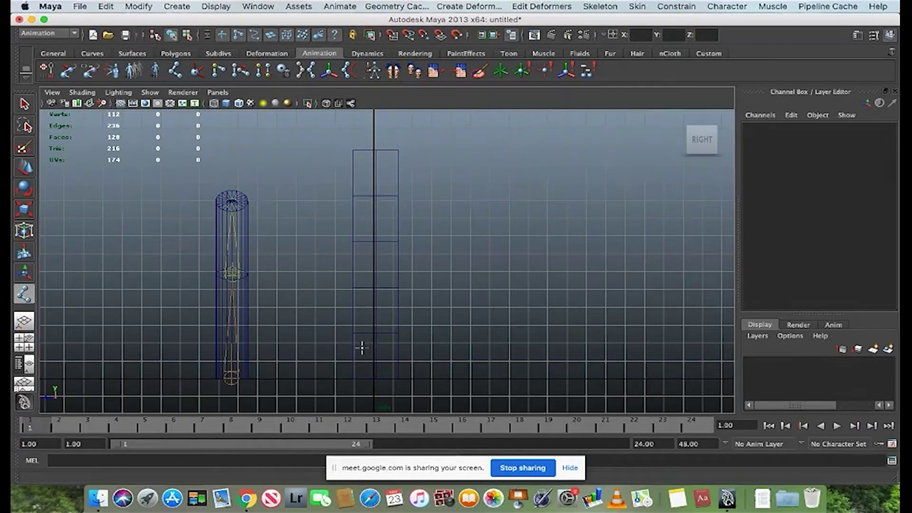
click(375, 377)
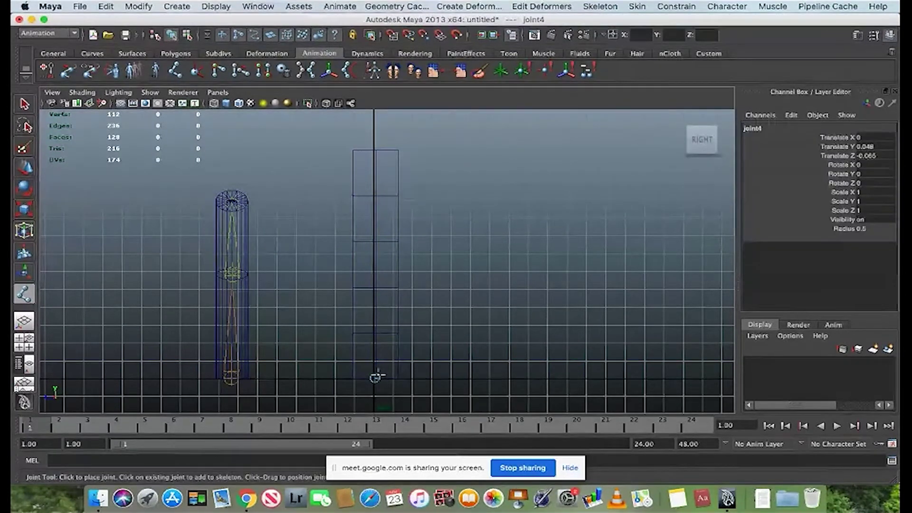
click(375, 333)
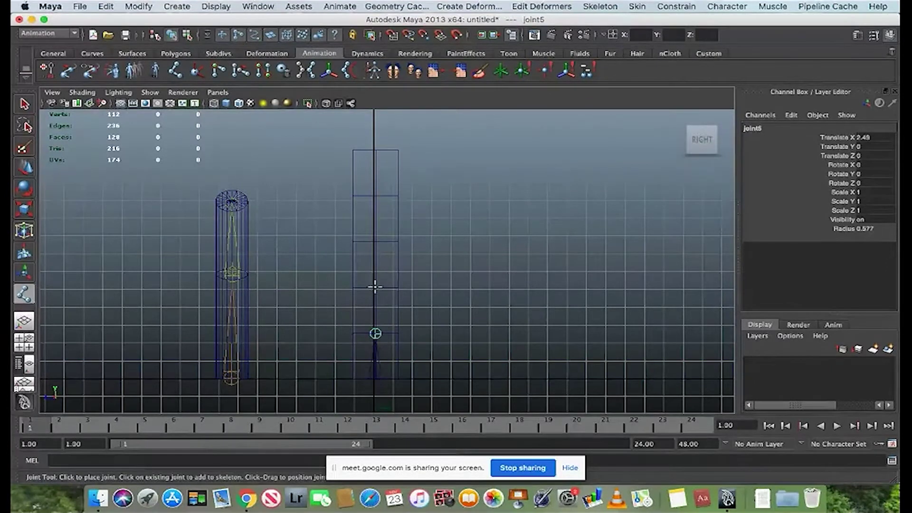
click(374, 287)
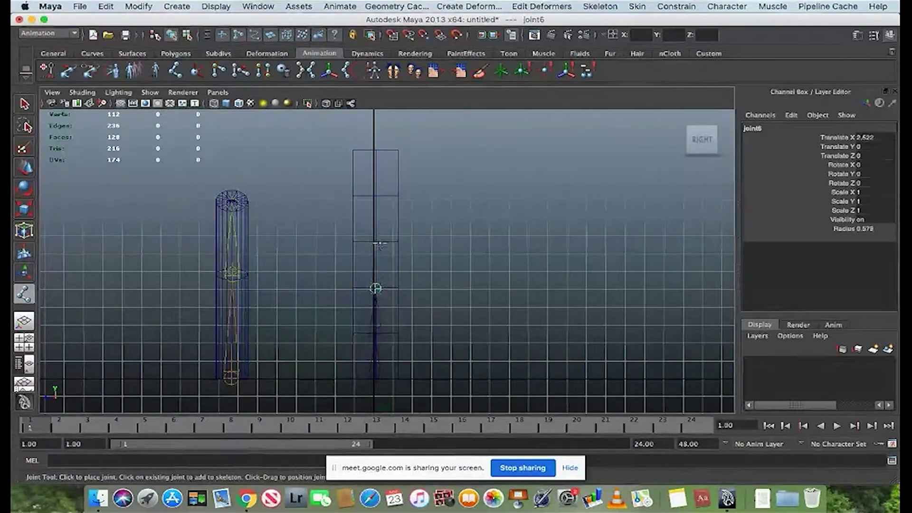
click(376, 241)
click(378, 196)
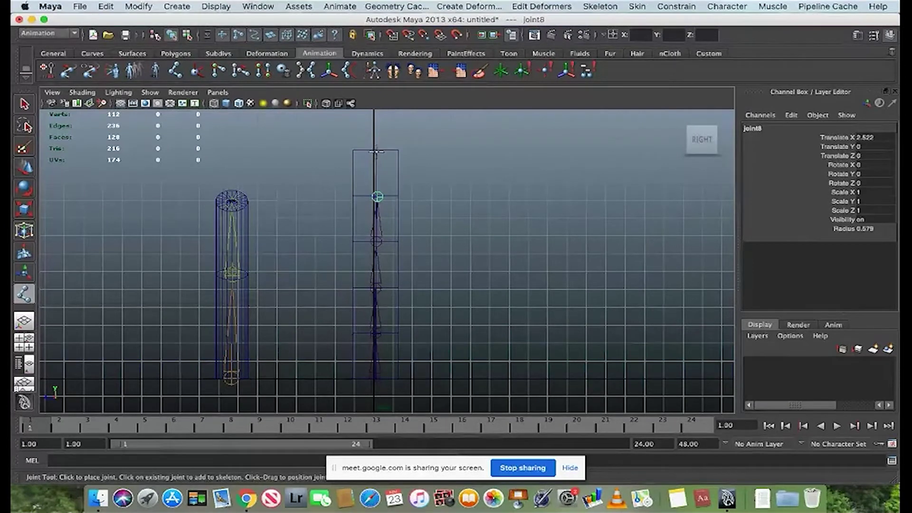
key(q)
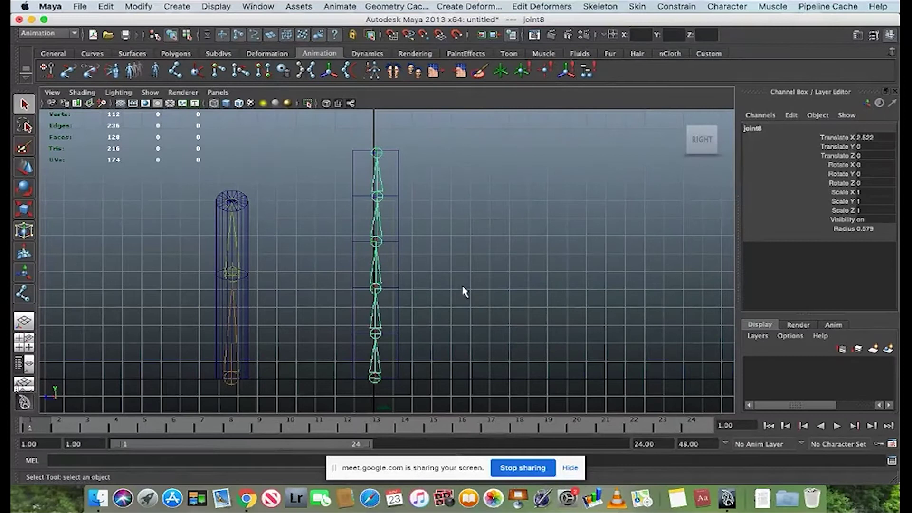
Step: Return to the full-size perspective view, examine the joint chain's alignment inside the box from several angles, and clear the selection
key(space)
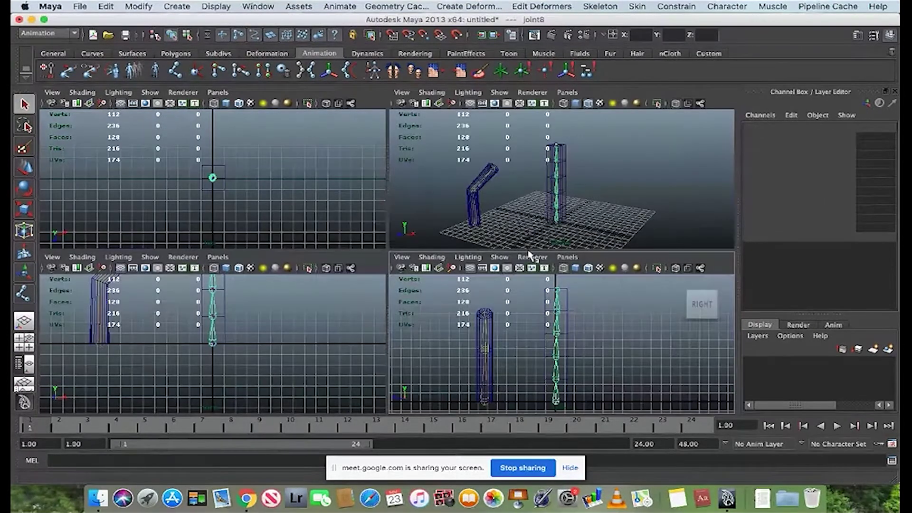
key(space)
mouse_move(407, 310)
alt+mouse_down()
mouse_move(423, 302)
mouse_move(271, 305)
mouse_move(466, 315)
mouse_move(405, 315)
alt+mouse_up()
scroll(400, 316, up, 3)
scroll(399, 316, up, 10)
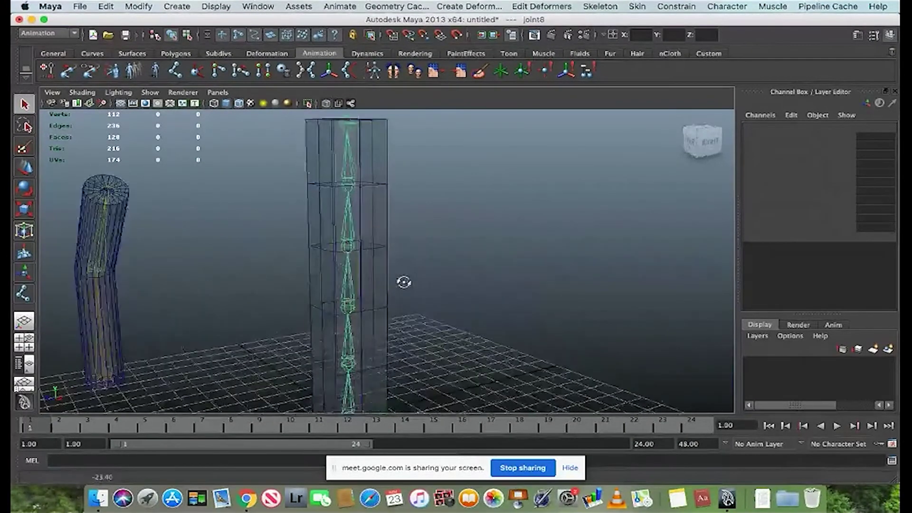
scroll(425, 303, up, 3)
scroll(425, 303, down, 8)
alt+drag(425, 303, 272, 172)
click(438, 261)
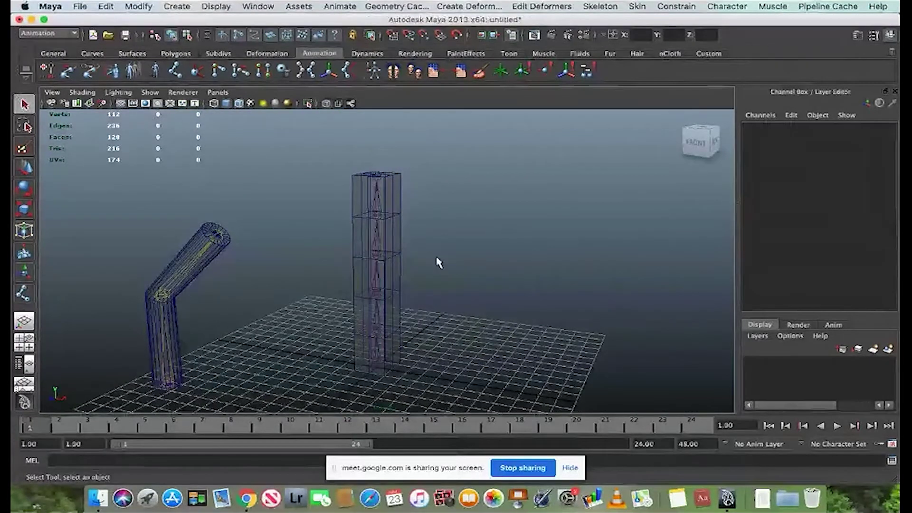
Step: Bind the box to the joint chain with Smooth Bind, using the root joint and the box, and clear the selection
click(392, 328)
click(380, 364)
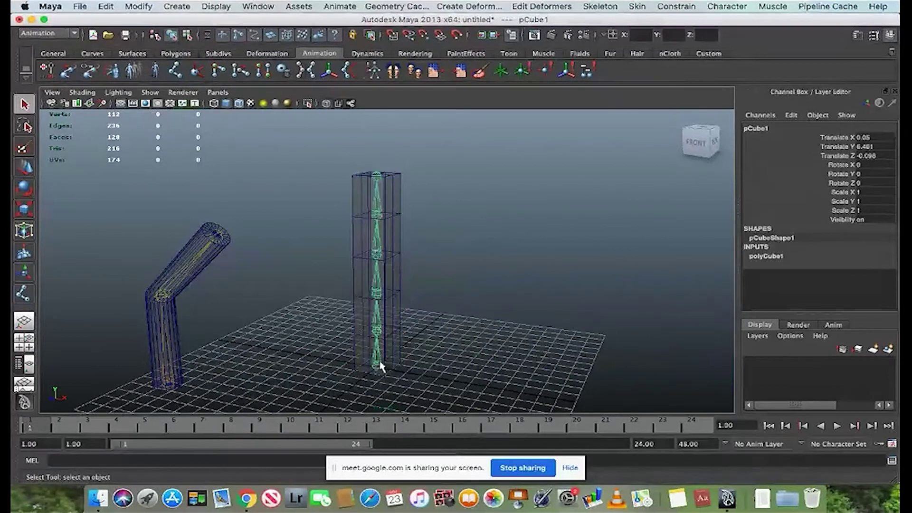
click(393, 329)
click(382, 367)
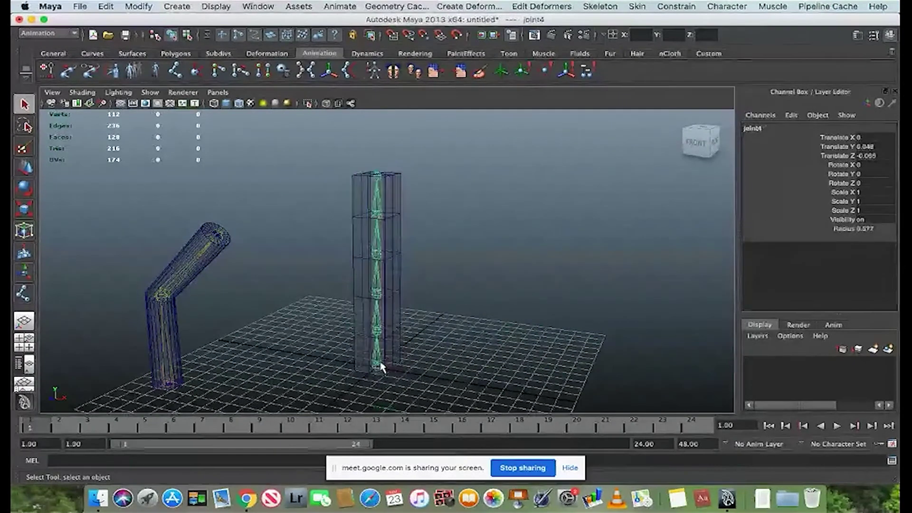
click(397, 329)
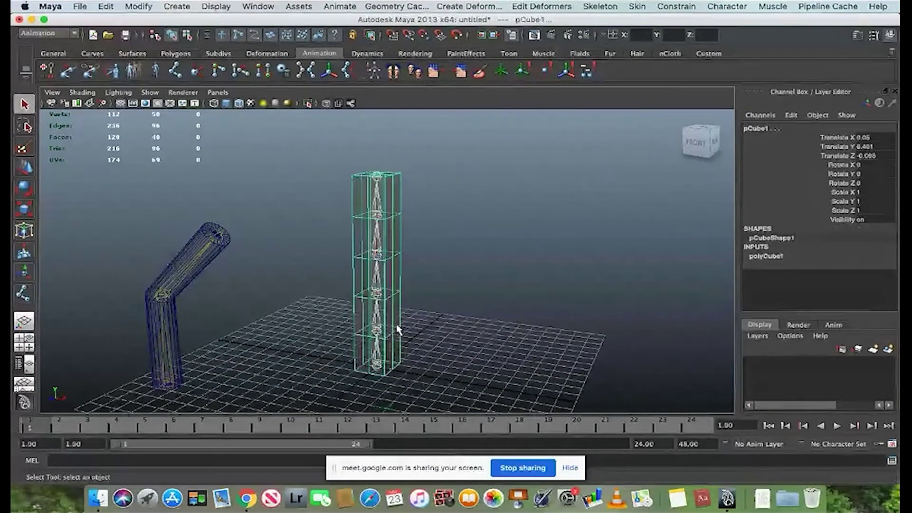
key(ctrl+Up)
key(ctrl+Up)
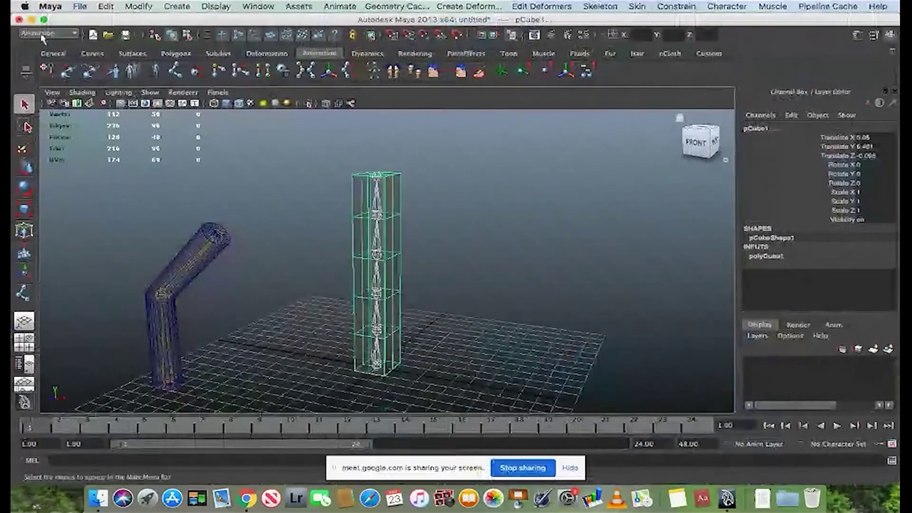
click(71, 36)
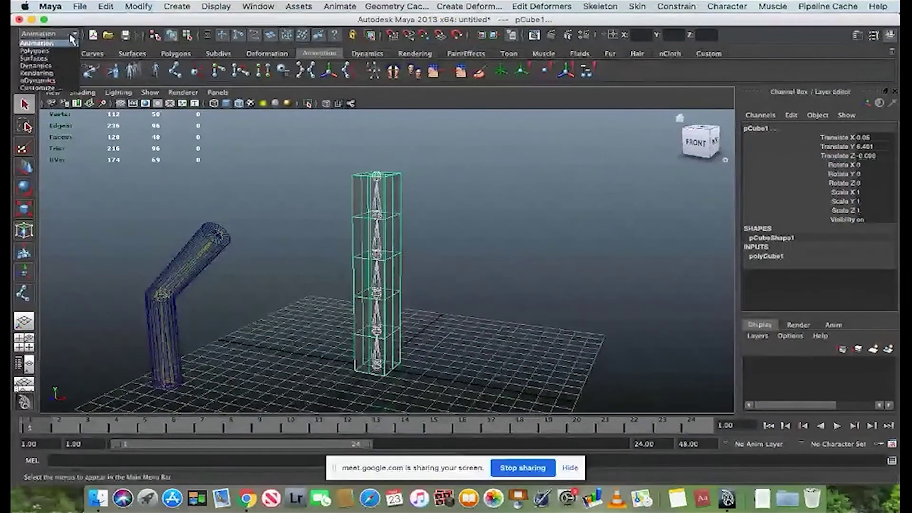
click(45, 43)
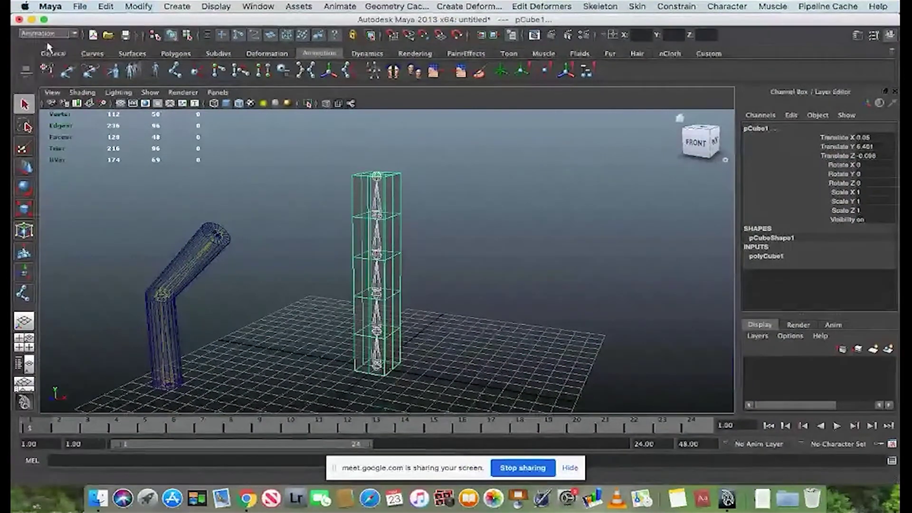
click(637, 6)
mouse_move(651, 27)
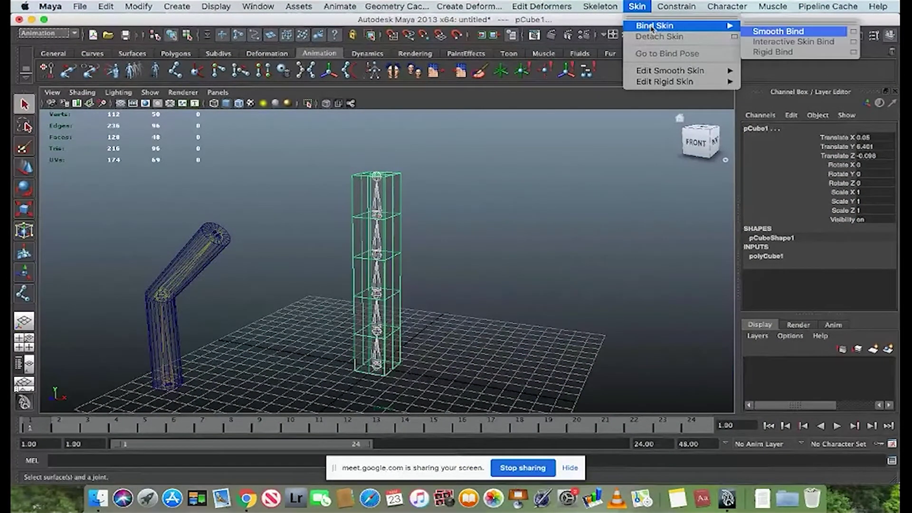
click(784, 33)
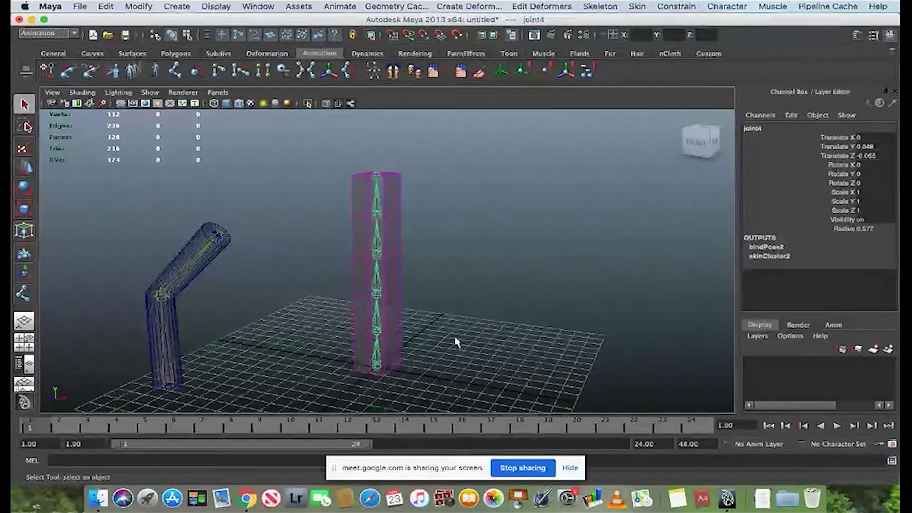
click(422, 237)
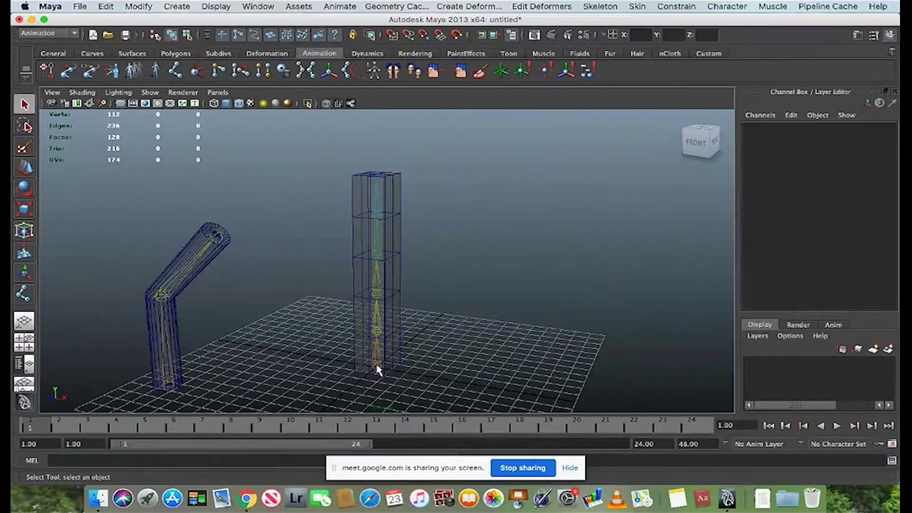
Step: Select the root joint and the fourth joint in turn to examine which part of the chain each one controls
scroll(390, 365, up, 2)
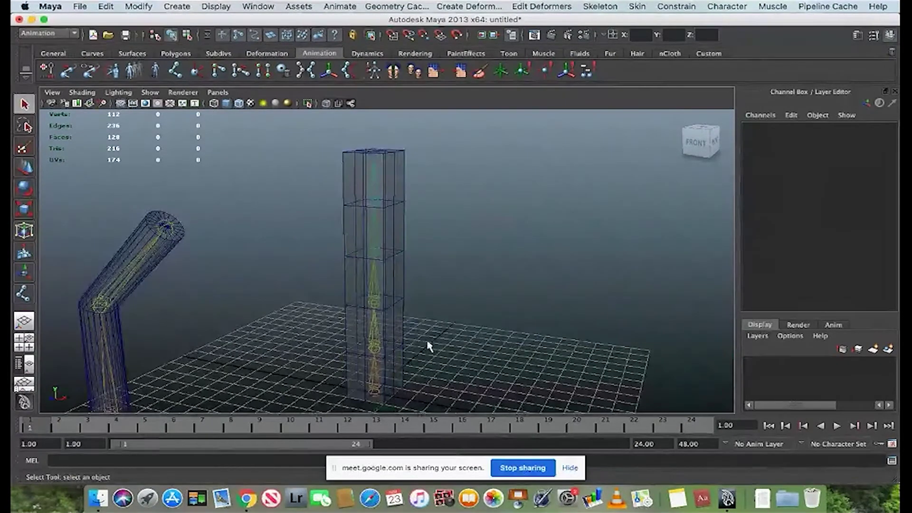
alt+drag(429, 346, 404, 369)
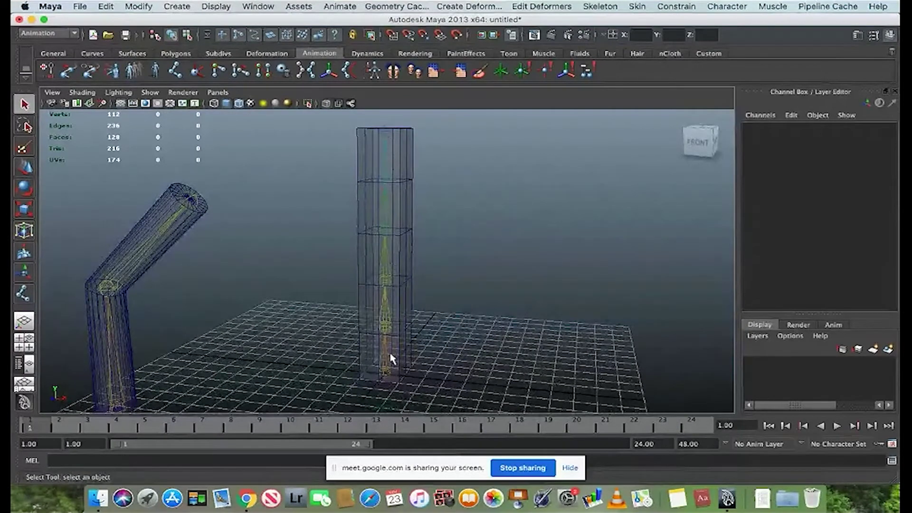
alt+drag(453, 336, 426, 340)
click(358, 386)
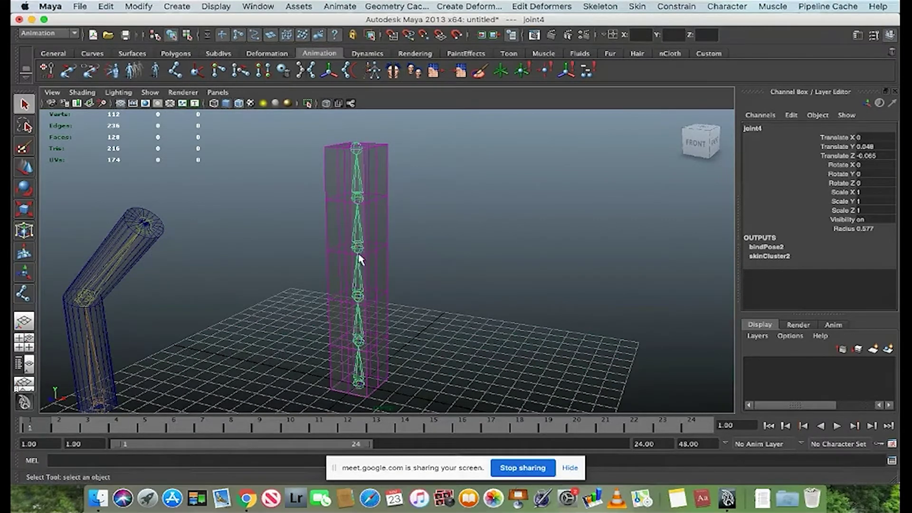
click(376, 257)
click(358, 248)
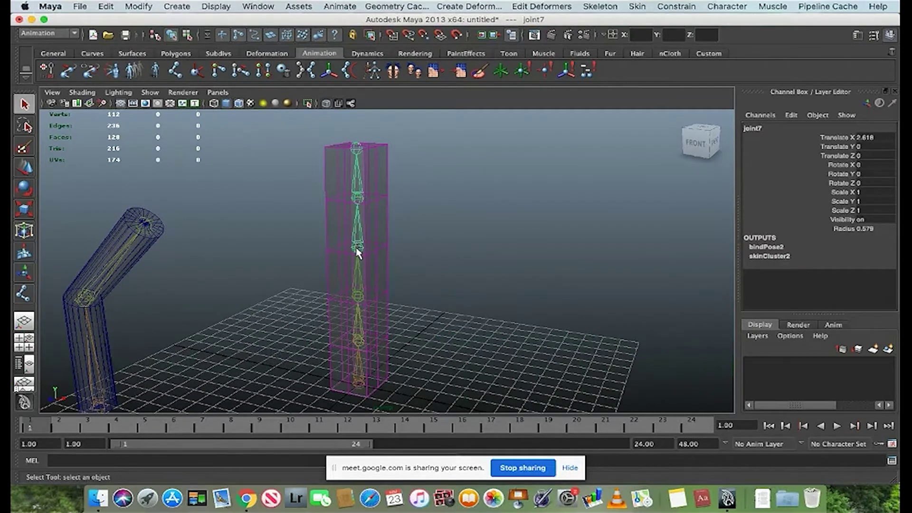
Step: Bend the bound box by rotating the second joint sideways and the third joint to about -81.6 degrees in Y
click(360, 342)
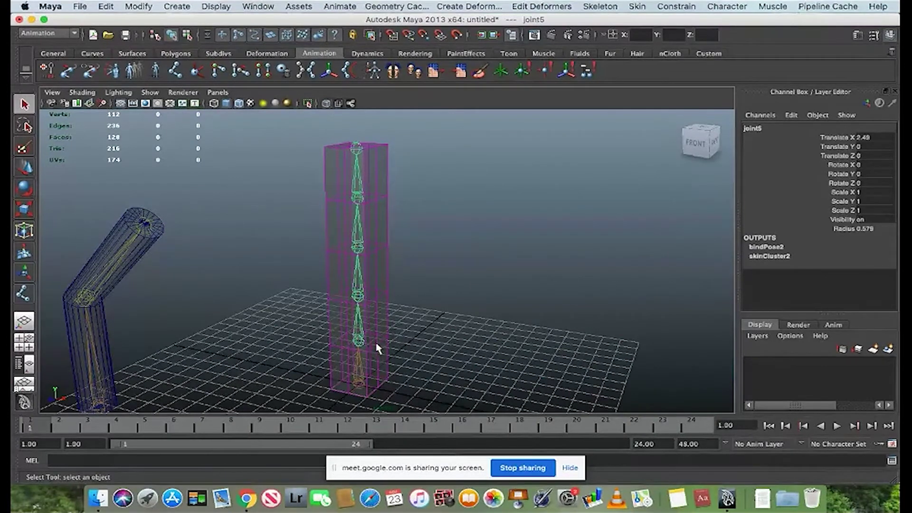
key(e)
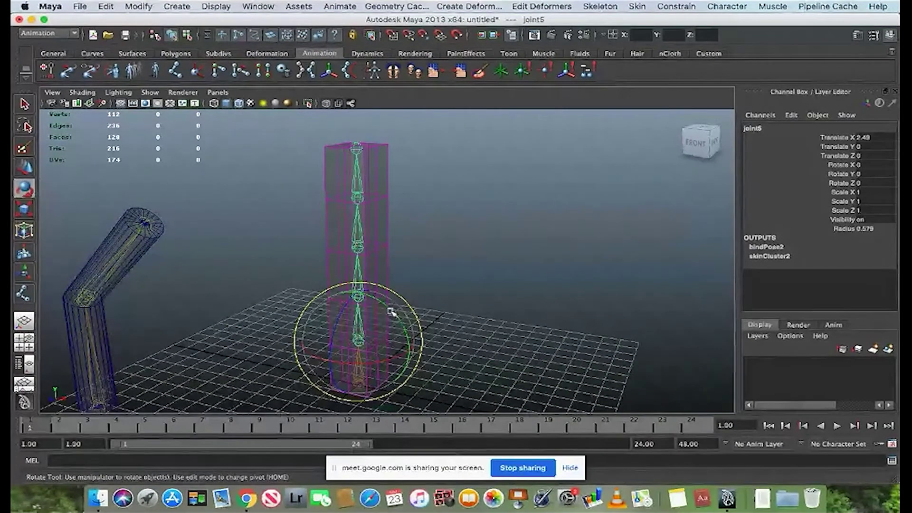
drag(391, 312, 404, 356)
alt+drag(488, 341, 513, 337)
click(407, 316)
click(411, 312)
alt+drag(442, 305, 491, 319)
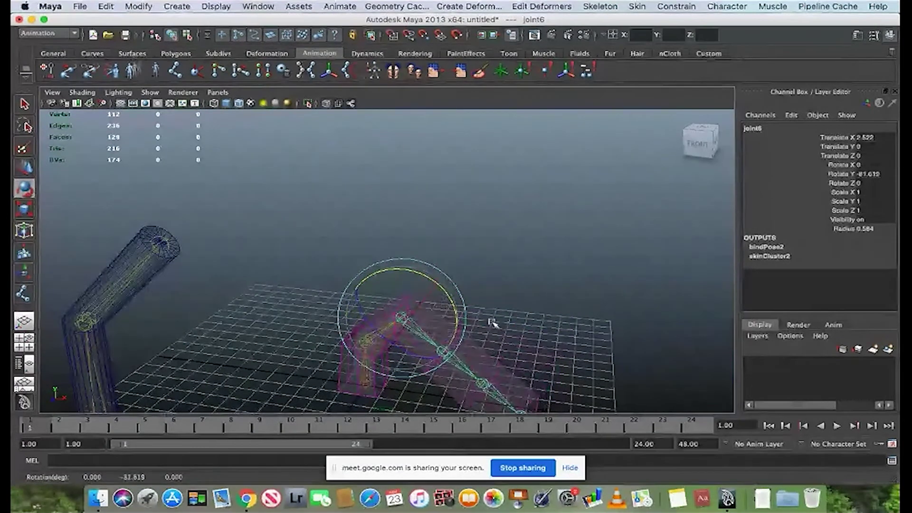
Step: Rotate the fifth joint to about 35.5 degrees in Z, check the deformed box from behind, and clear the selection
click(494, 368)
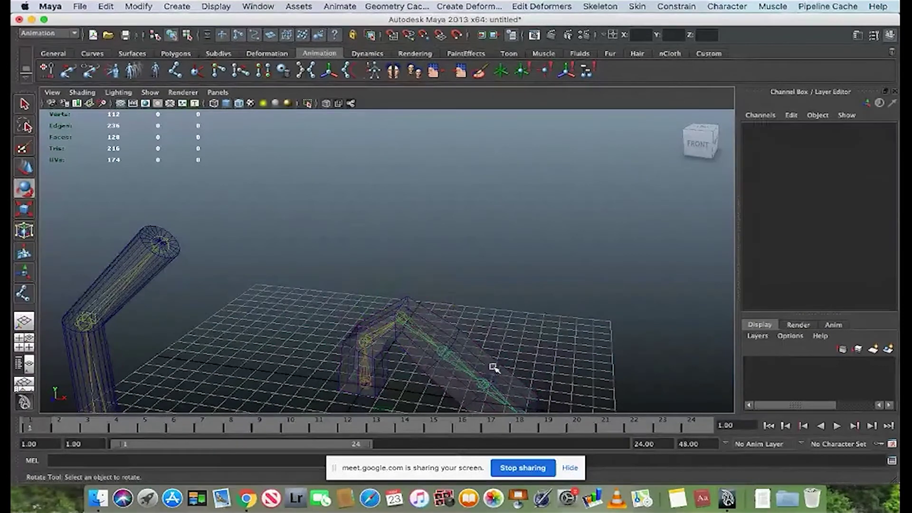
click(485, 382)
alt+drag(555, 307, 403, 259)
alt+drag(474, 249, 286, 267)
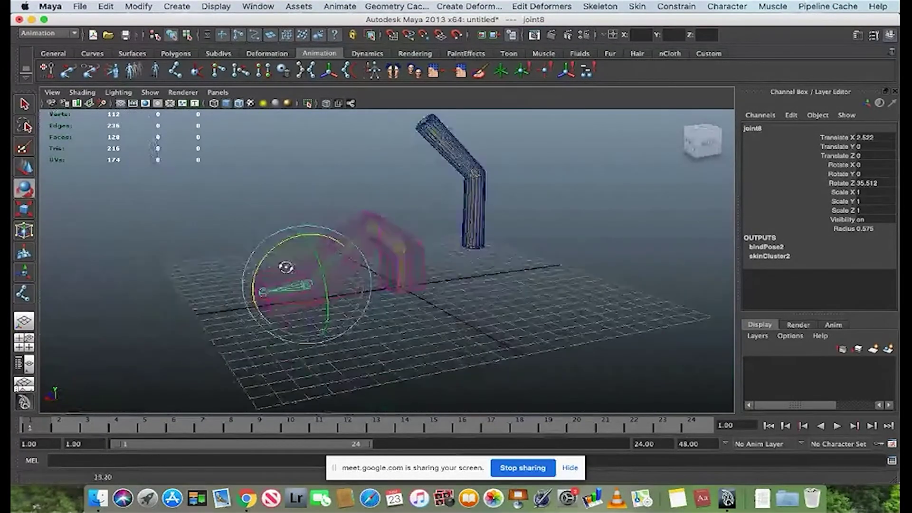
click(273, 156)
scroll(328, 252, down, 5)
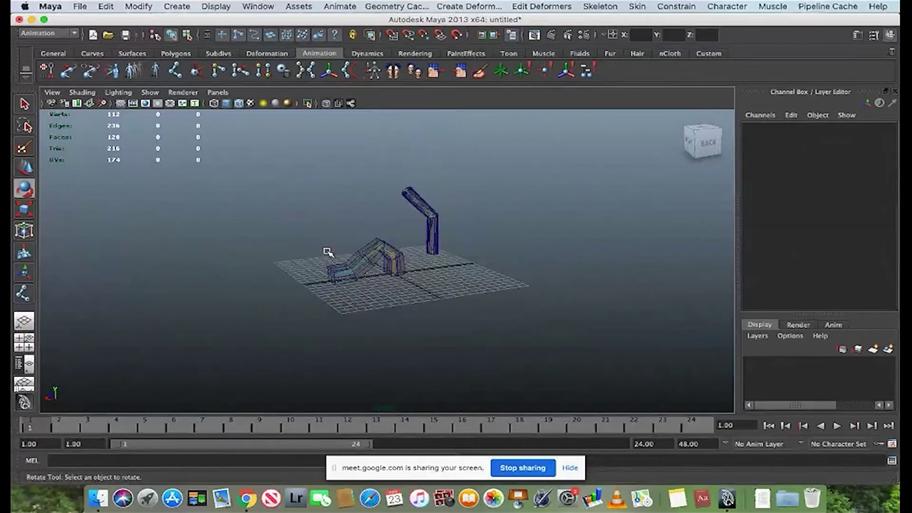
Step: Select the fifth joint of the box's chain and examine the bent box's deformation around it from several sides
scroll(328, 251, up, 5)
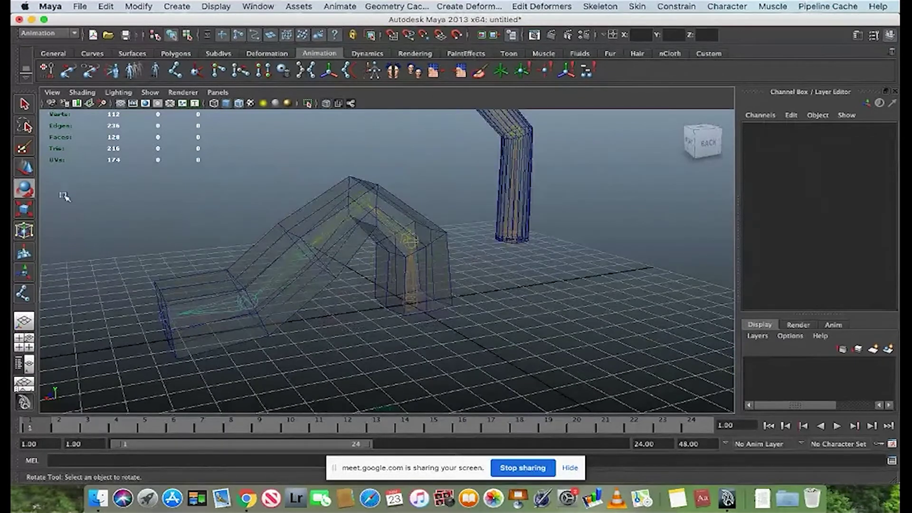
key(q)
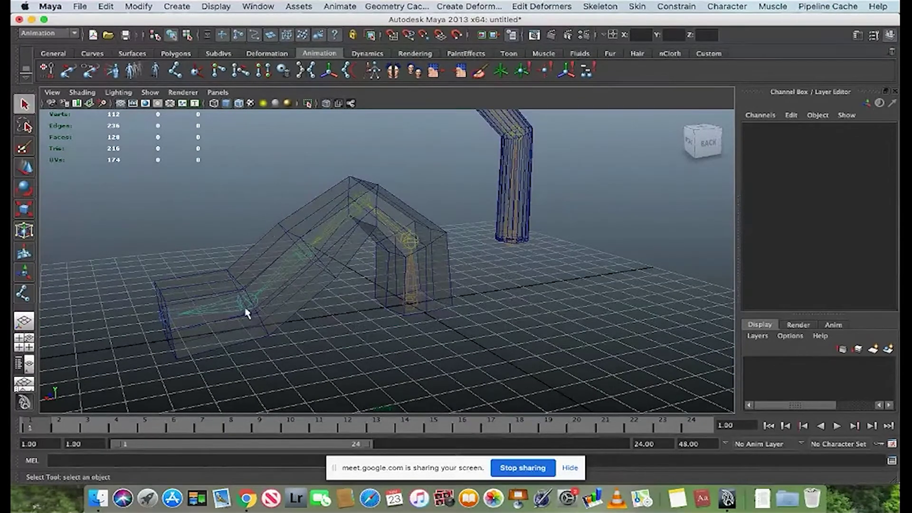
click(249, 307)
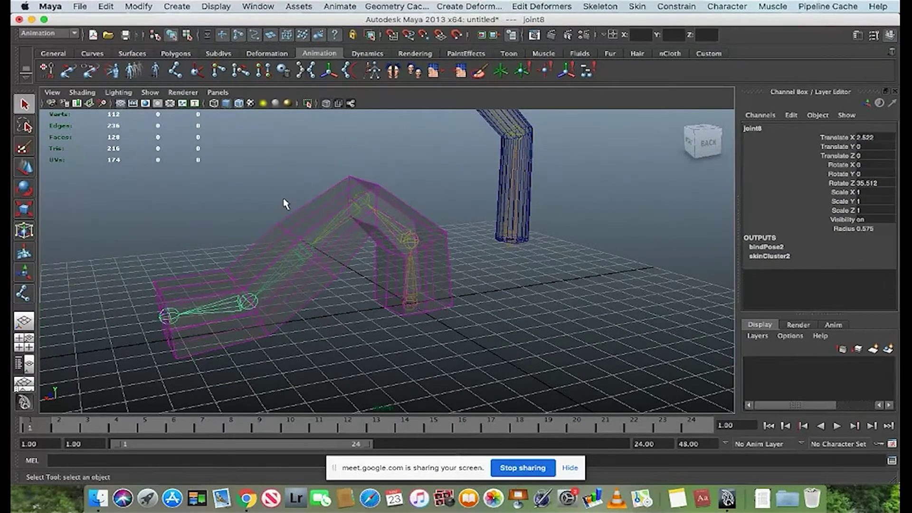
alt+drag(363, 290, 431, 295)
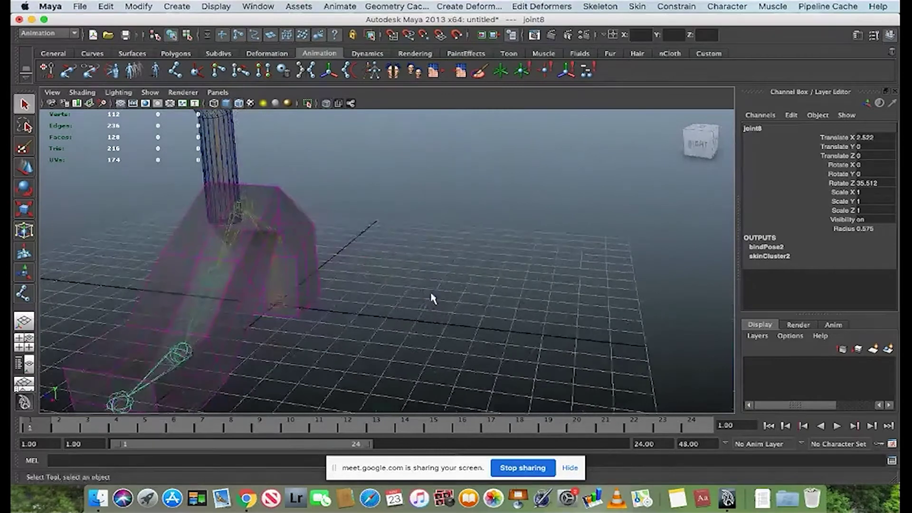
alt+middle_drag(431, 295, 520, 239)
alt+drag(521, 242, 389, 320)
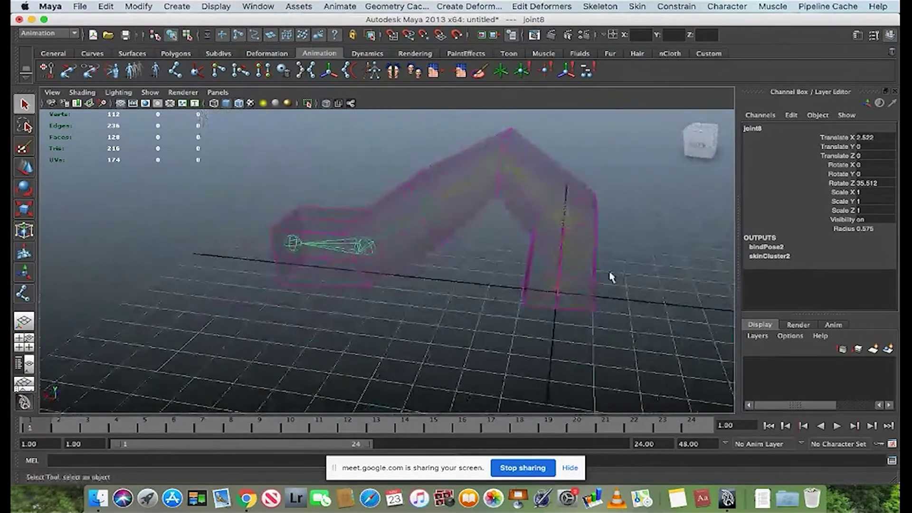
alt+drag(650, 261, 452, 326)
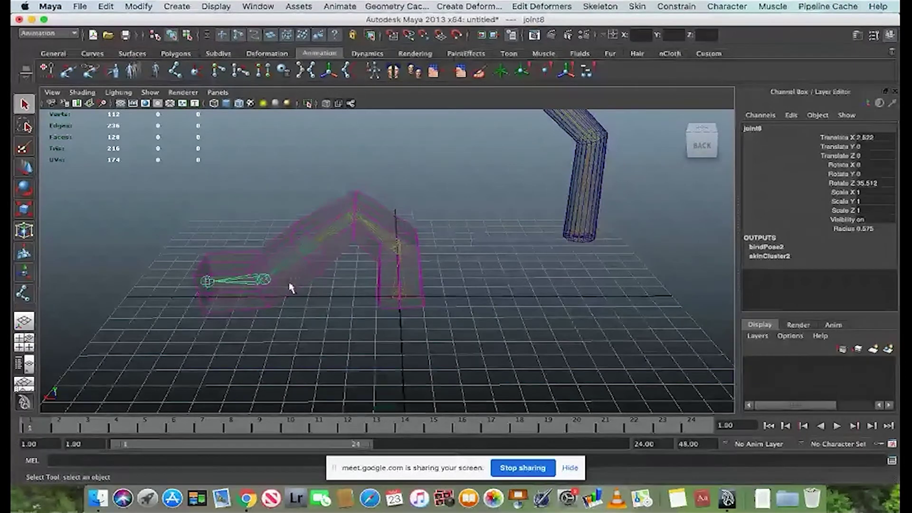
click(318, 284)
click(262, 281)
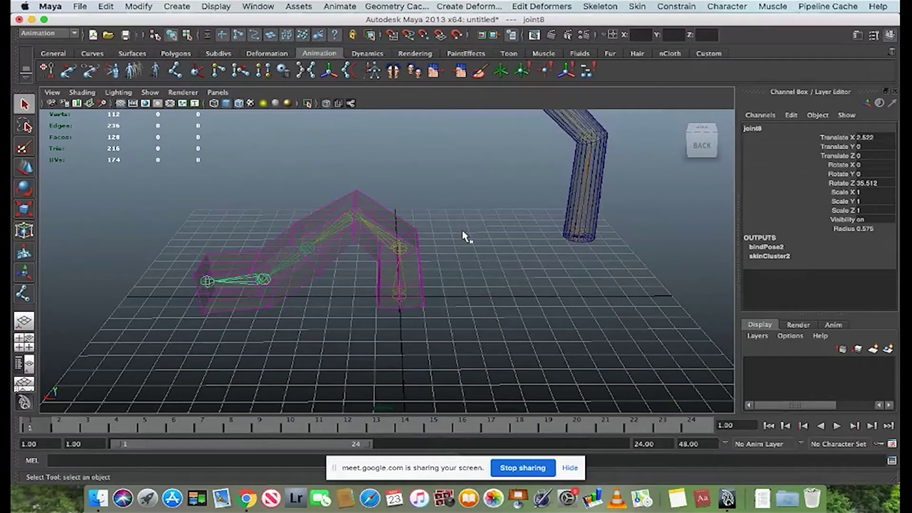
Step: Create a tall polygon cube beside the bent box, about 2.1 wide, 8.2 high and 3.0 deep
alt+drag(447, 261, 395, 318)
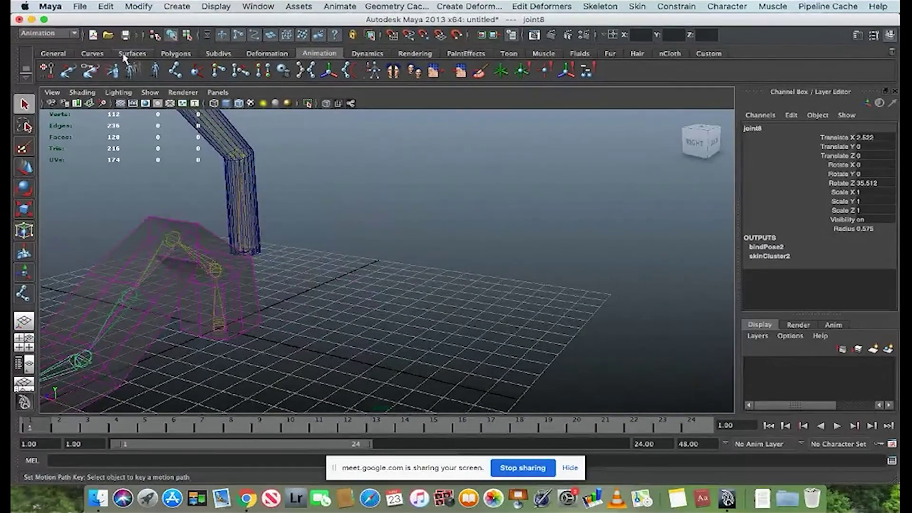
click(175, 54)
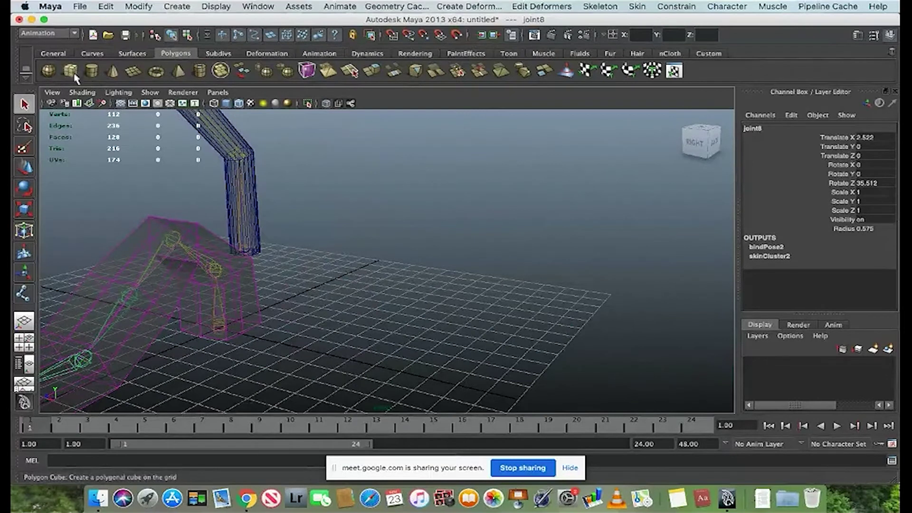
drag(420, 305, 464, 334)
drag(466, 267, 454, 129)
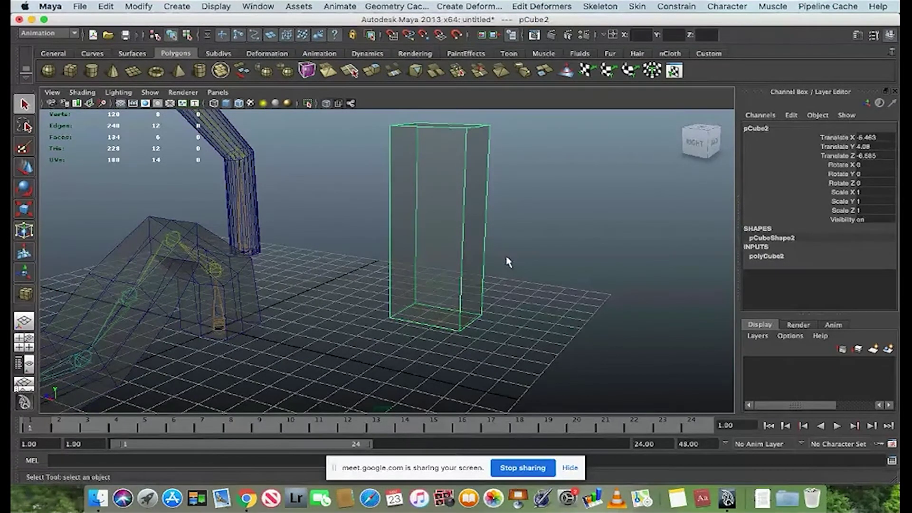
Step: Set the new cube's width subdivisions to 2 in its polyCube2 creation settings
click(777, 258)
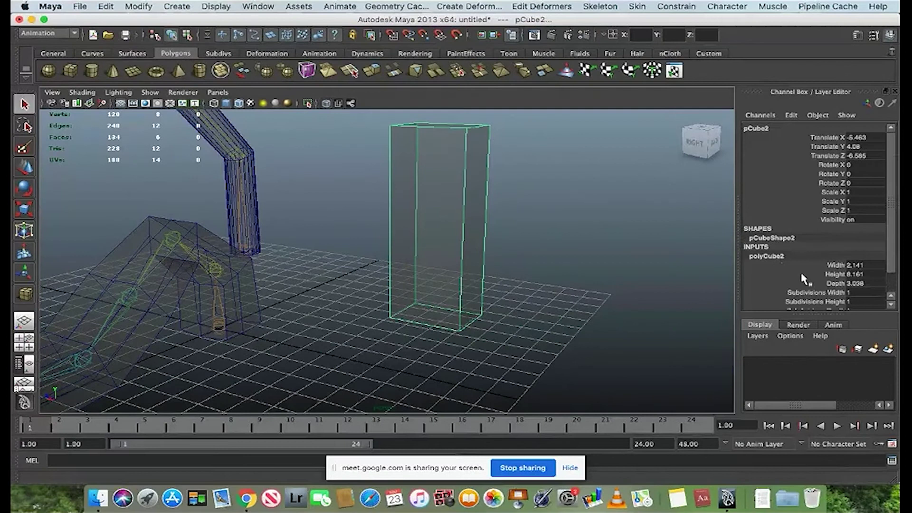
scroll(836, 281, down, 2)
double_click(854, 278)
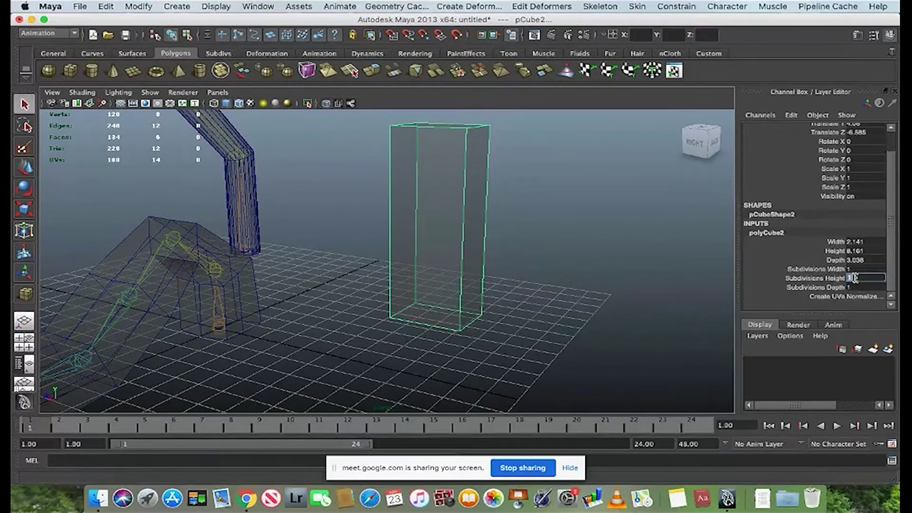
double_click(859, 268)
click(858, 270)
key(Return)
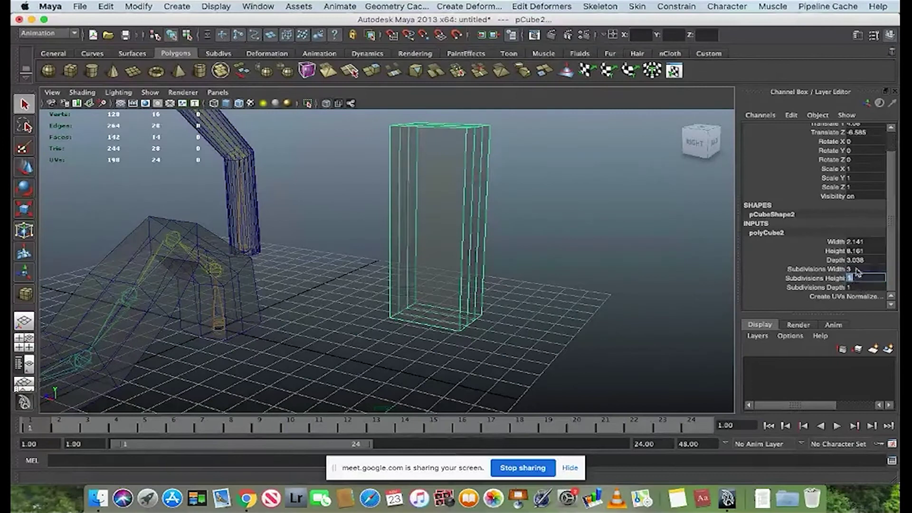
click(856, 278)
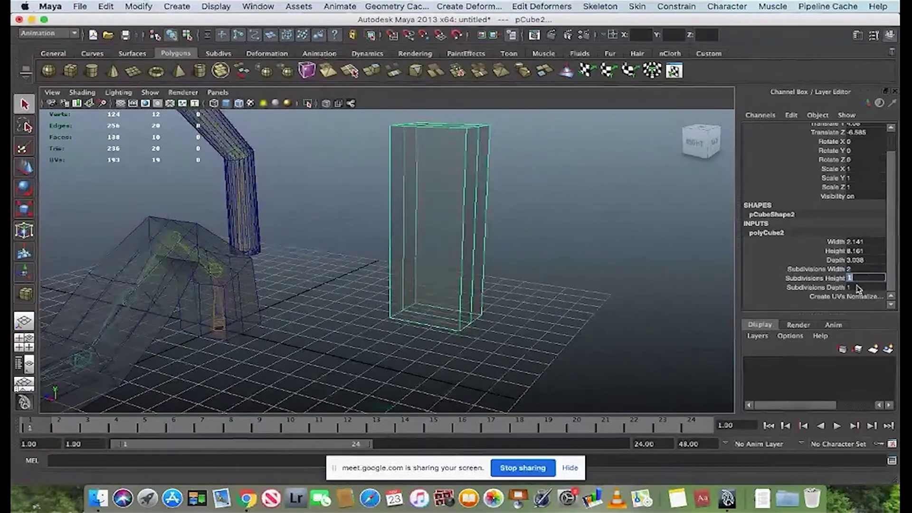
Step: Set the new cube's height subdivisions to 5 and its depth subdivisions to 2
text(4)
click(854, 287)
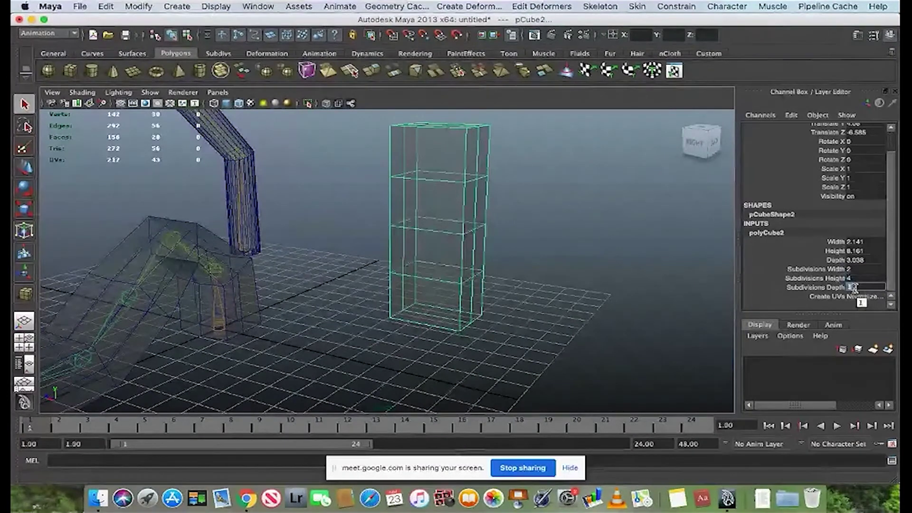
click(857, 278)
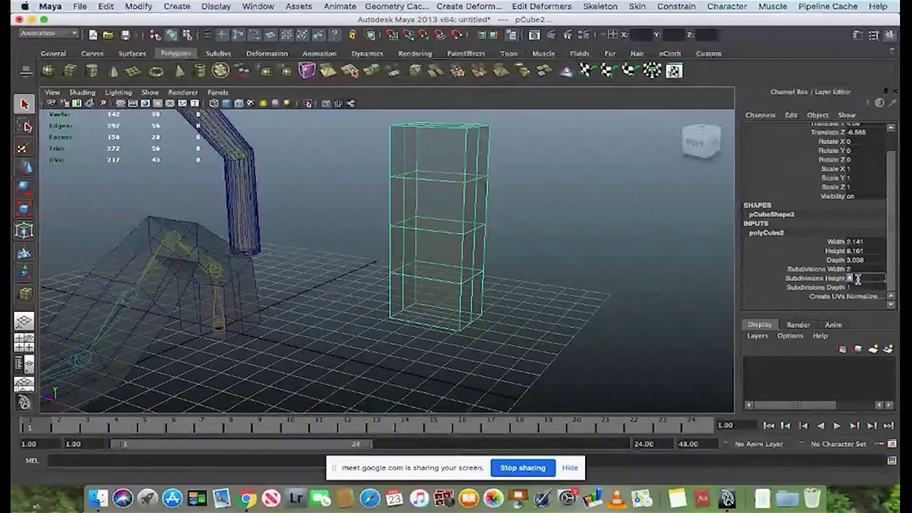
text(5)
click(857, 287)
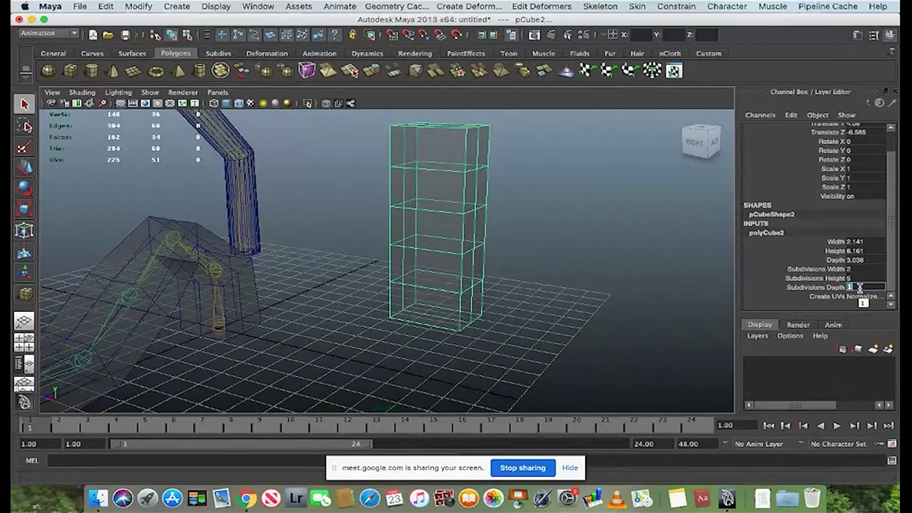
key(shift+Tab)
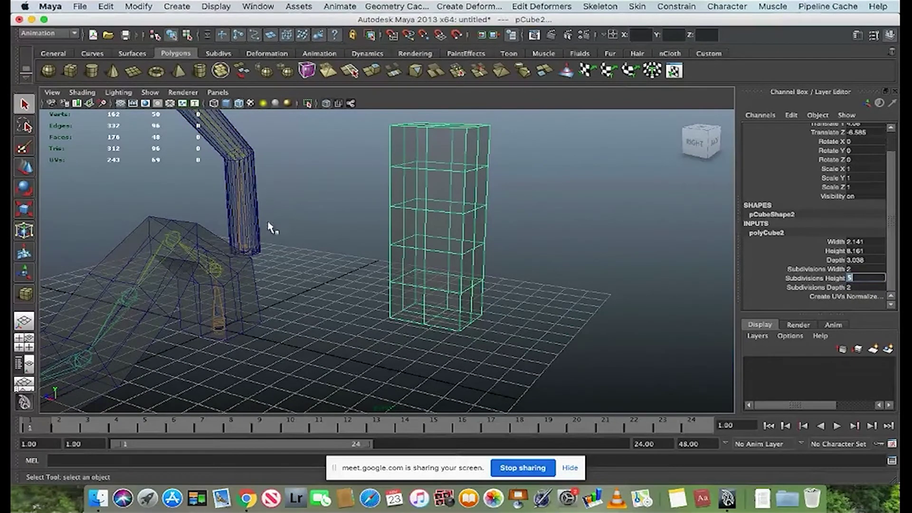
Step: Extrude the middle-row faces on two opposite sides of the cube into arms, extrude their ends another 0.483, and return to object mode with nothing selected
alt+drag(394, 220, 426, 222)
right_click(426, 223)
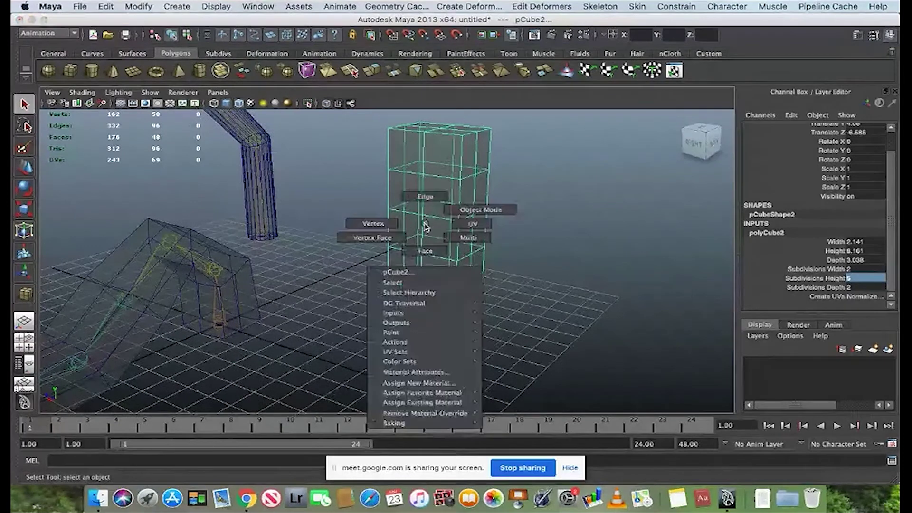
click(425, 251)
click(464, 240)
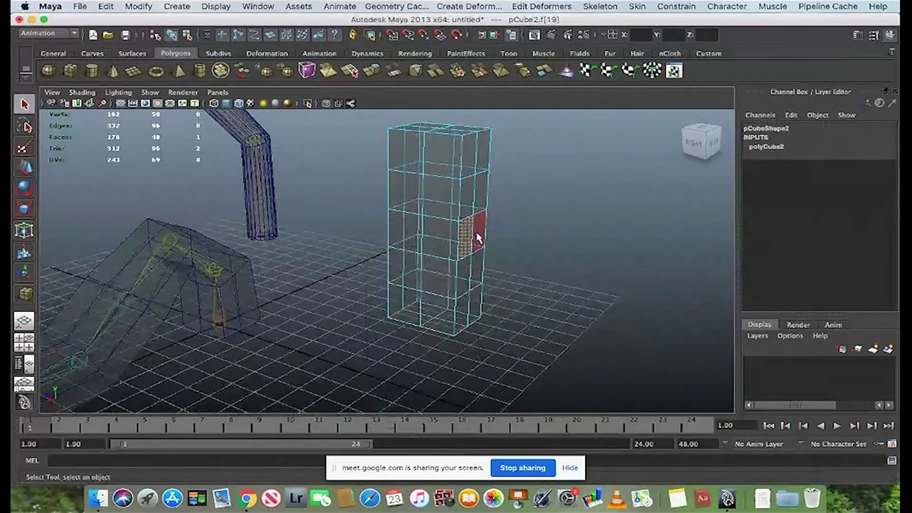
shift+click(406, 269)
alt+drag(406, 269, 423, 238)
shift+click(401, 227)
shift+click(393, 220)
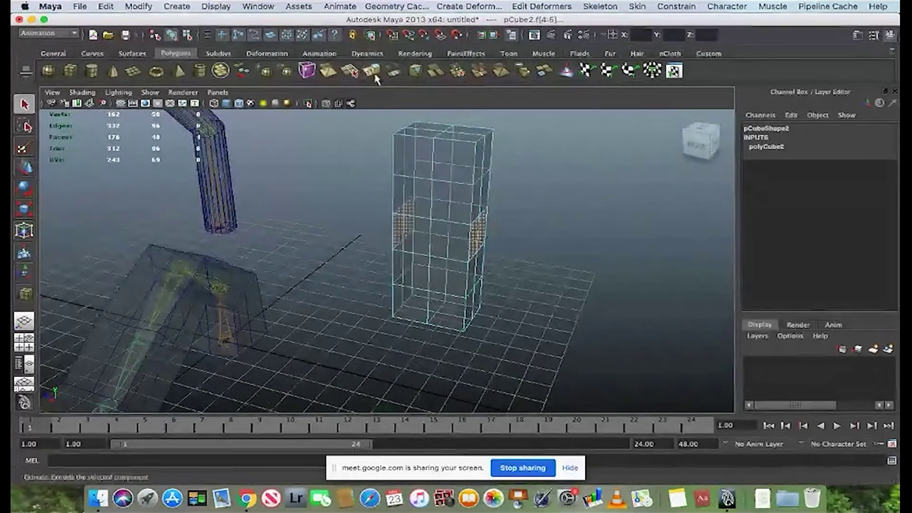
click(372, 71)
drag(361, 215, 310, 226)
click(372, 71)
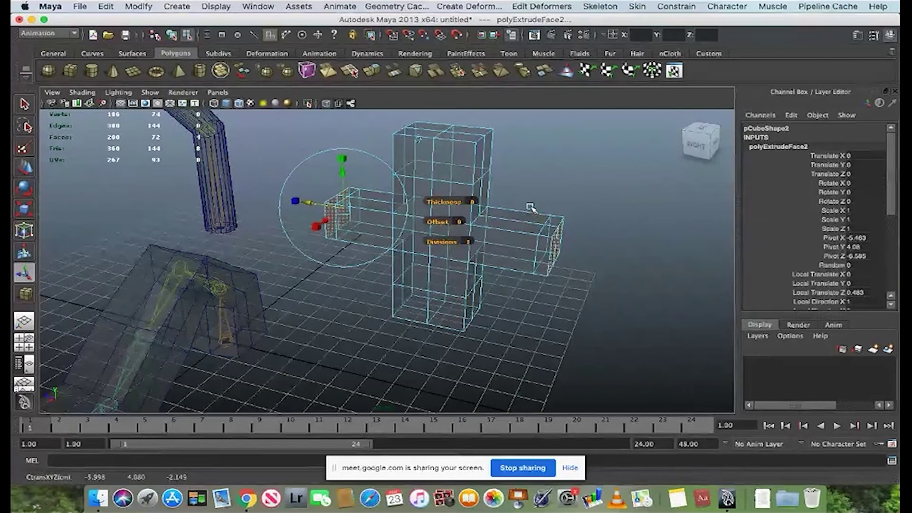
right_drag(448, 180, 519, 166)
click(525, 192)
alt+drag(525, 193, 430, 269)
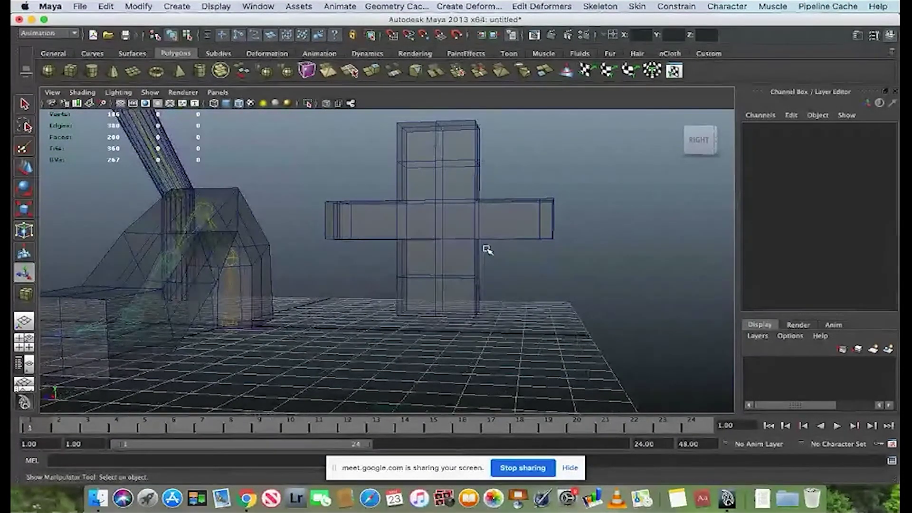
Step: In the side view, build a vertical three-joint chain along the cross's centre line, with joints at the arms' lower edge, their upper edge and the top
key(space)
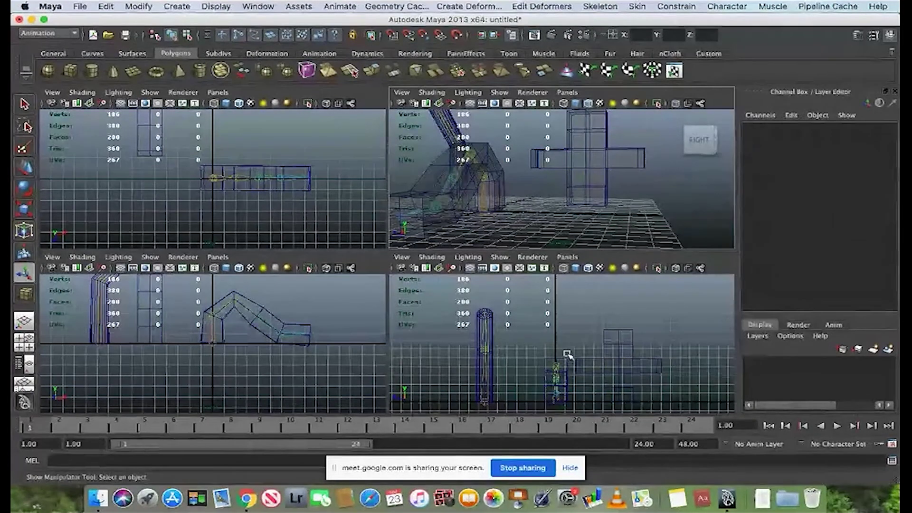
key(space)
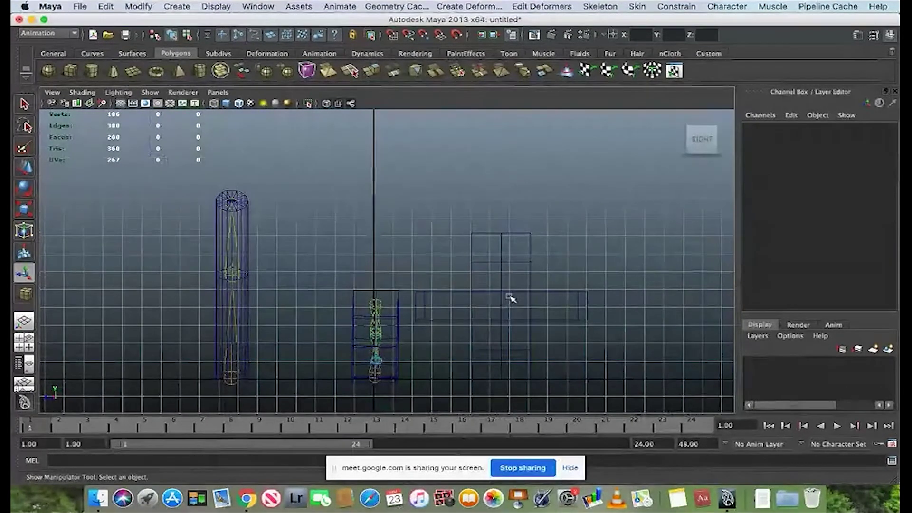
click(510, 298)
scroll(511, 299, up, 3)
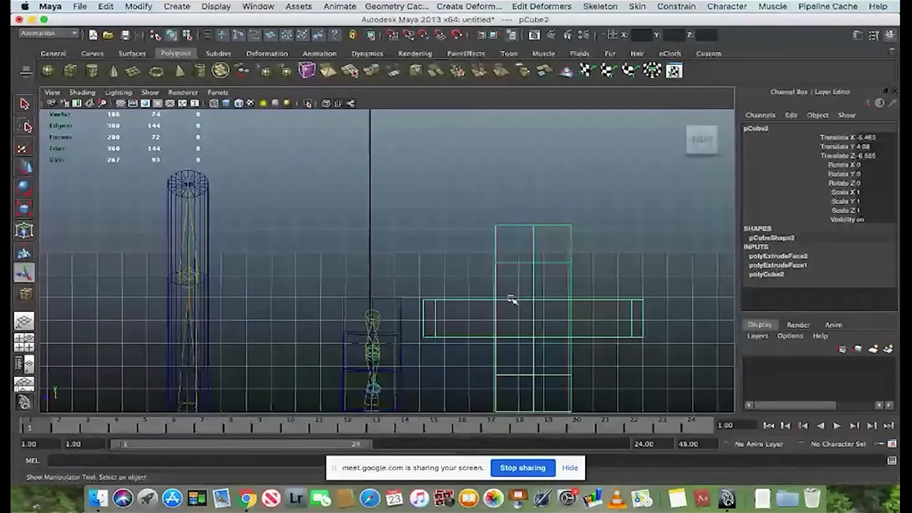
scroll(523, 301, up, 4)
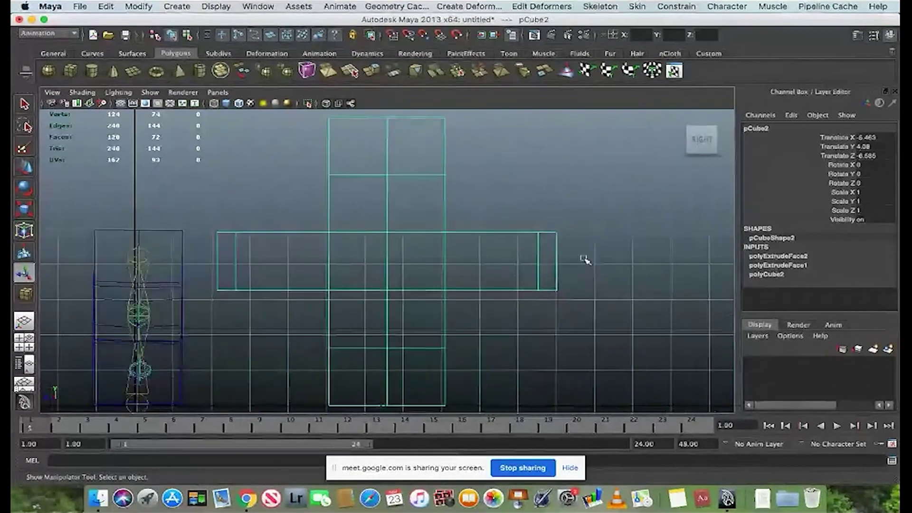
click(586, 259)
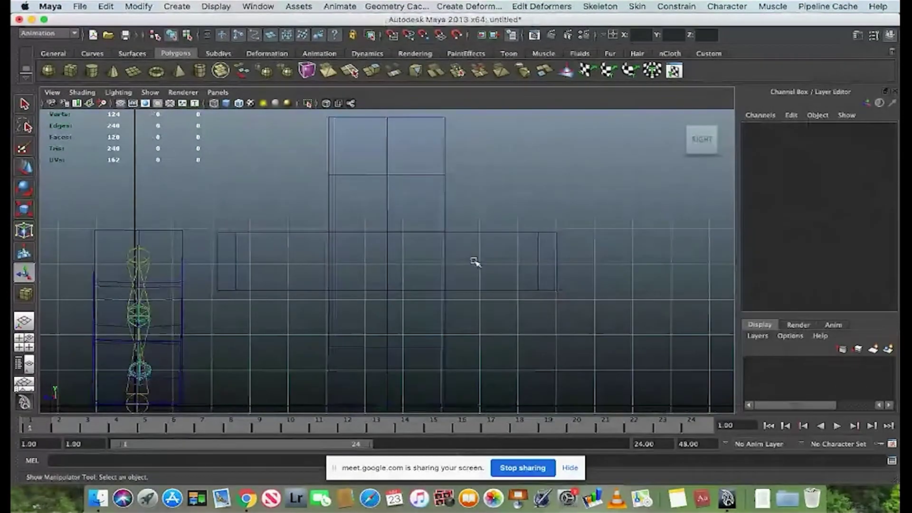
click(389, 379)
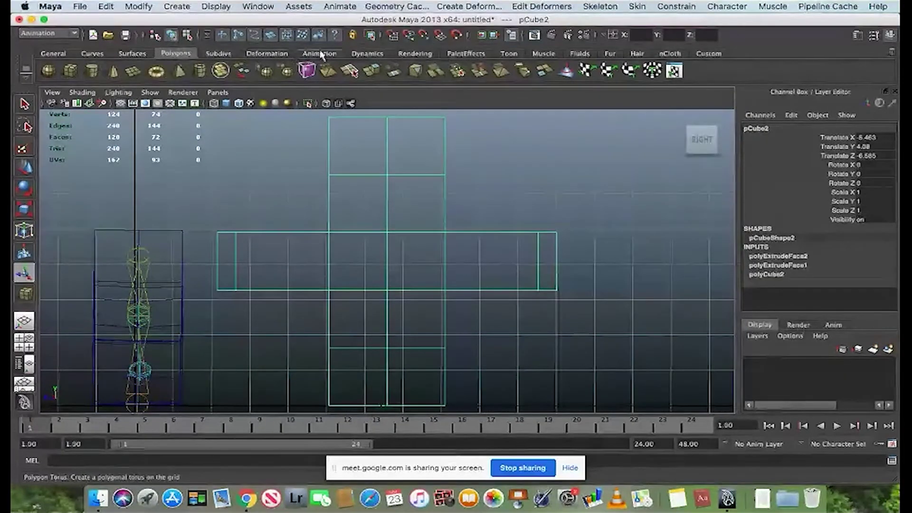
click(320, 54)
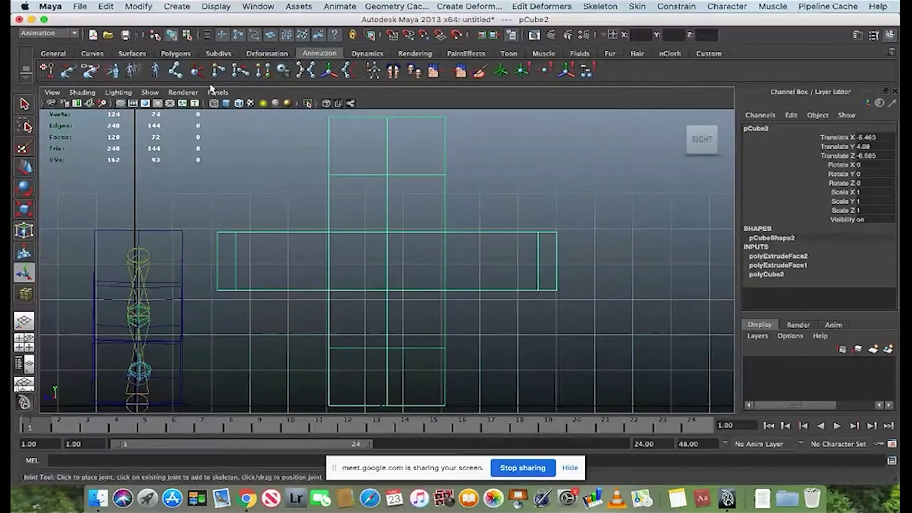
click(175, 70)
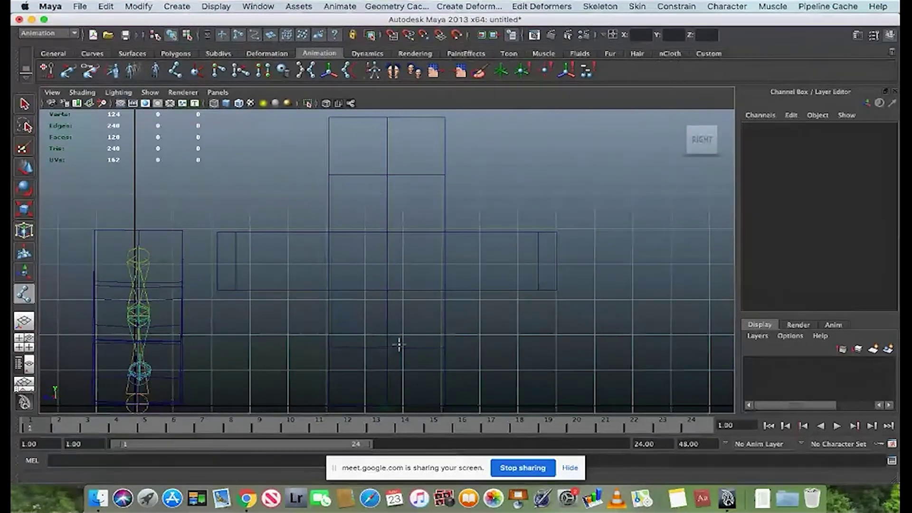
click(388, 291)
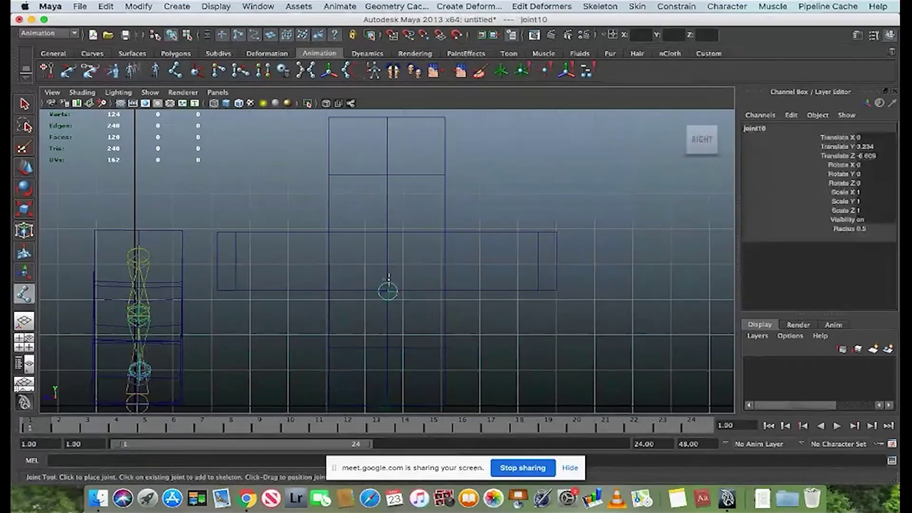
click(388, 232)
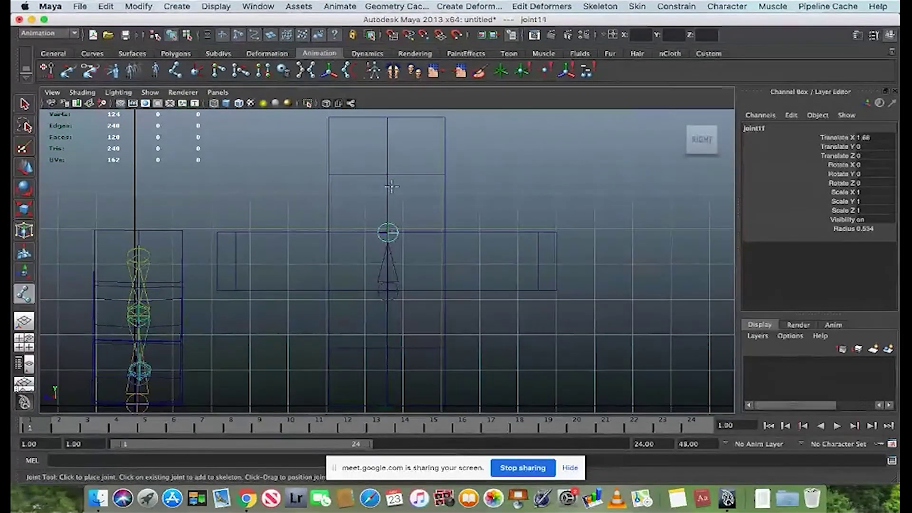
click(387, 122)
key(t)
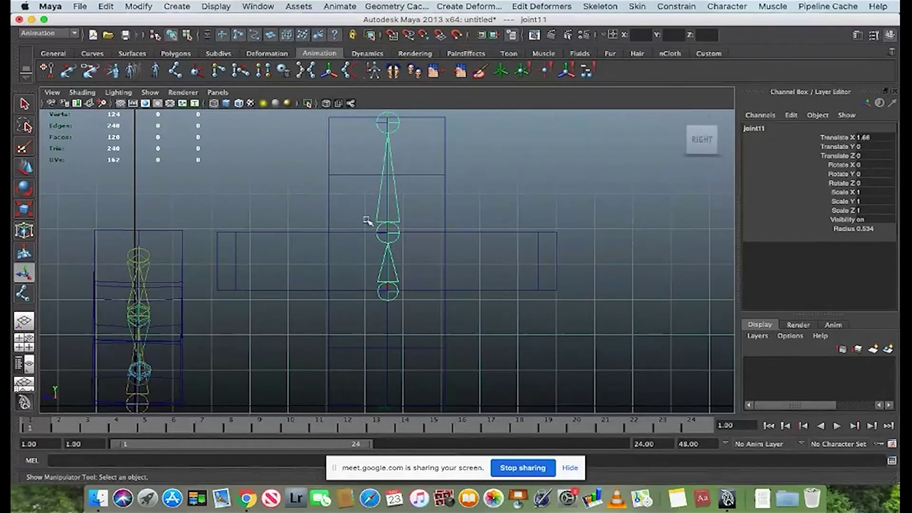
click(197, 71)
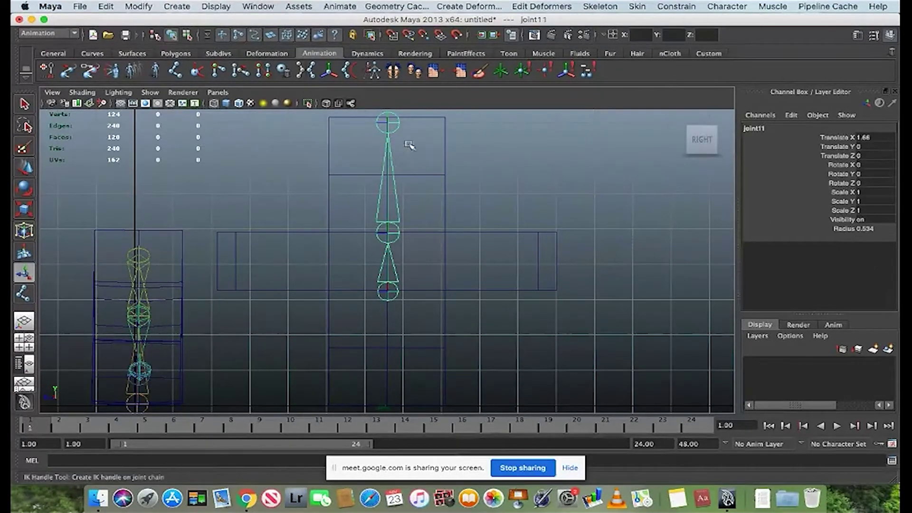
Step: Branch a two-joint chain from the spine's middle joint into the arm on the negative Z side, with joints at the arm's base and tip
click(575, 190)
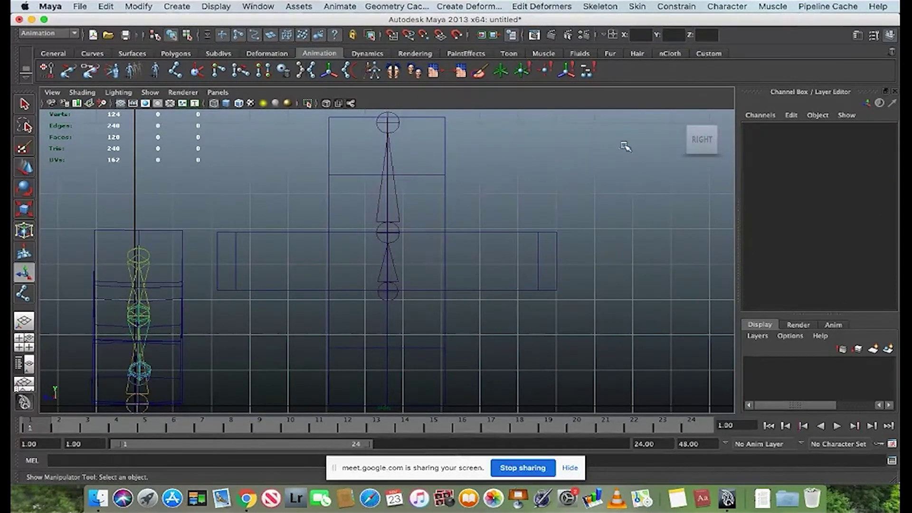
click(174, 71)
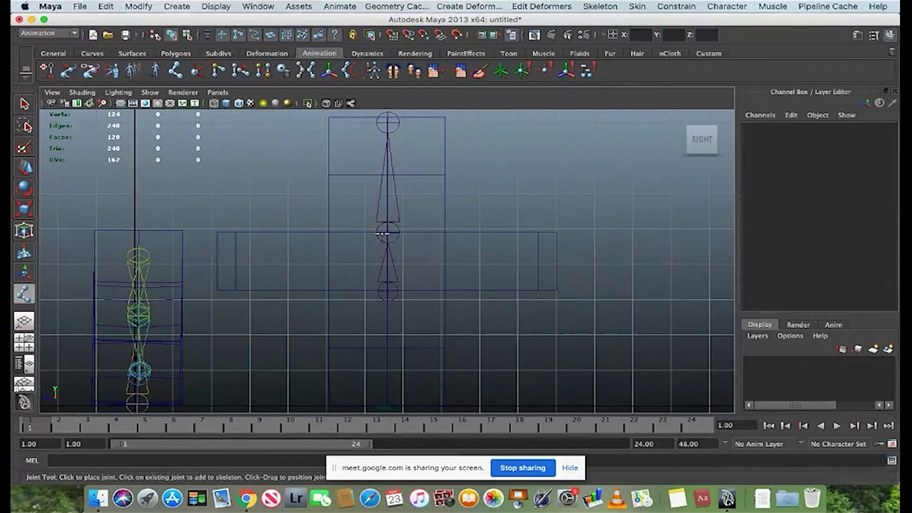
click(388, 232)
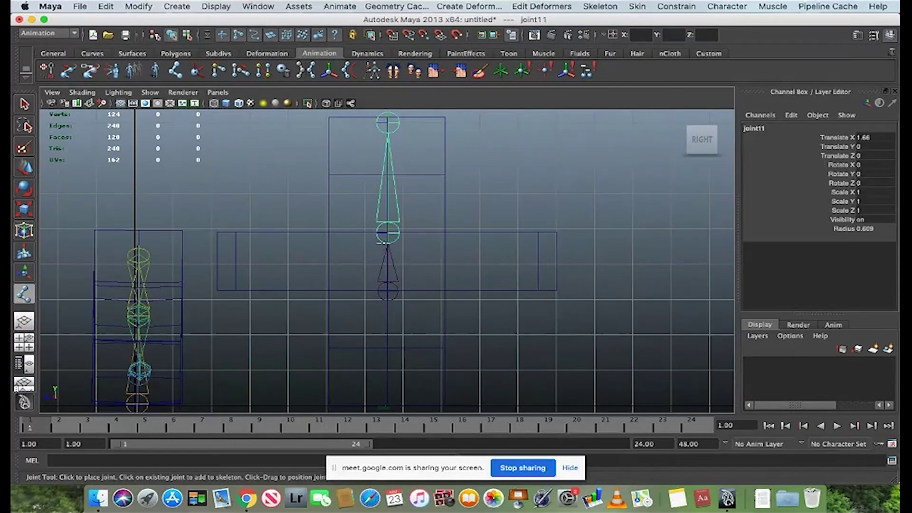
click(445, 262)
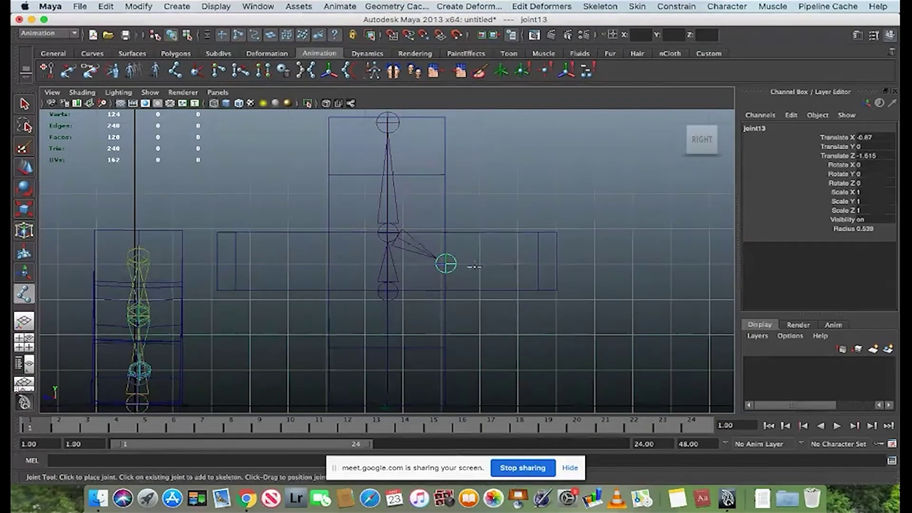
click(550, 264)
key(Return)
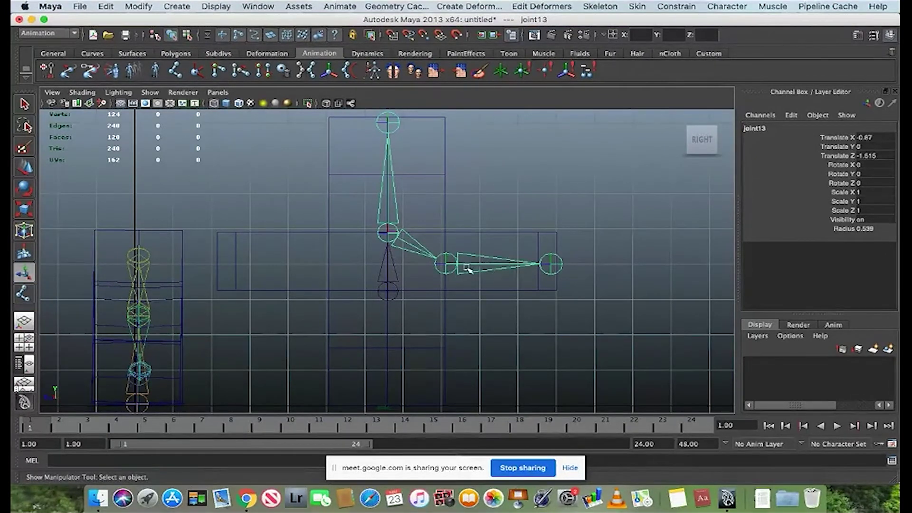
click(550, 169)
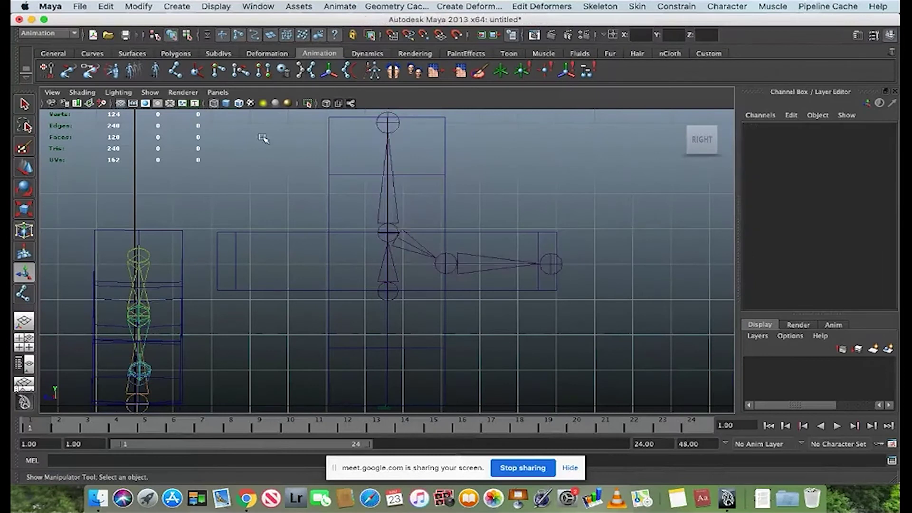
Step: Branch a matching two-joint chain from the spine's middle joint into the opposite arm, with joints at the arm's base and tip
click(175, 71)
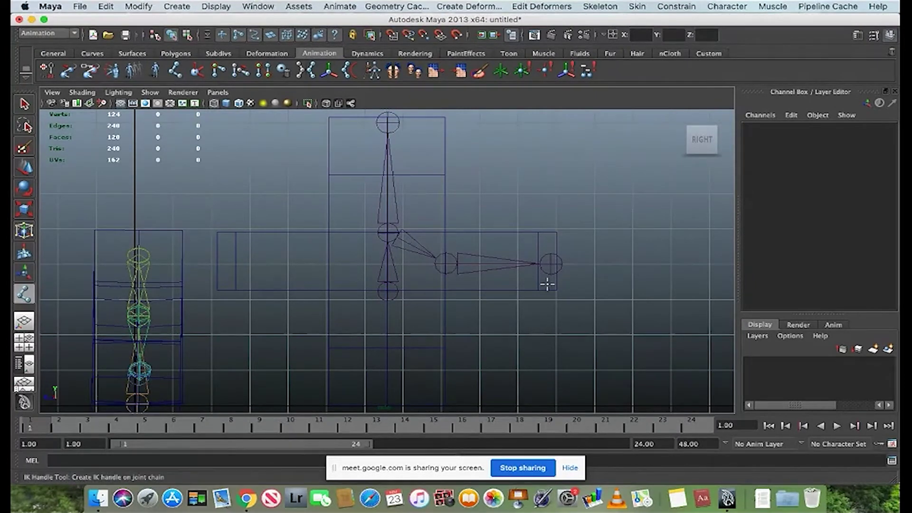
click(388, 232)
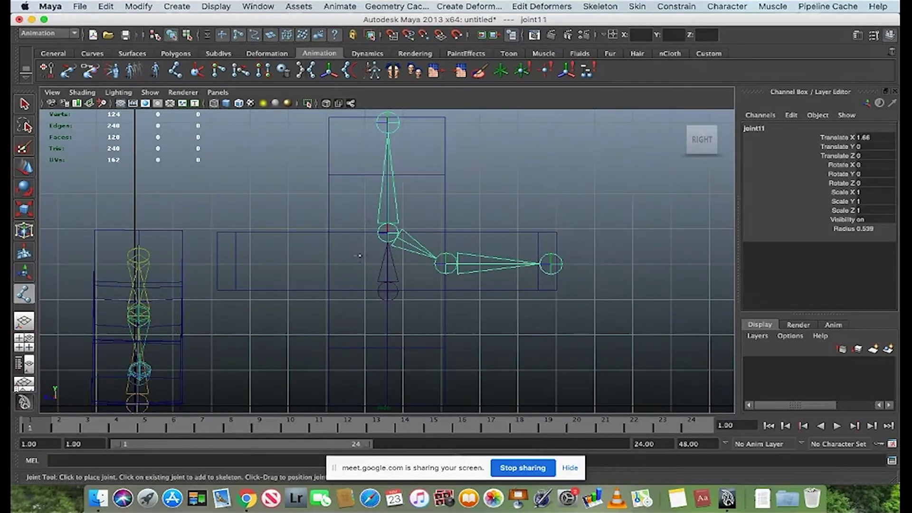
click(328, 262)
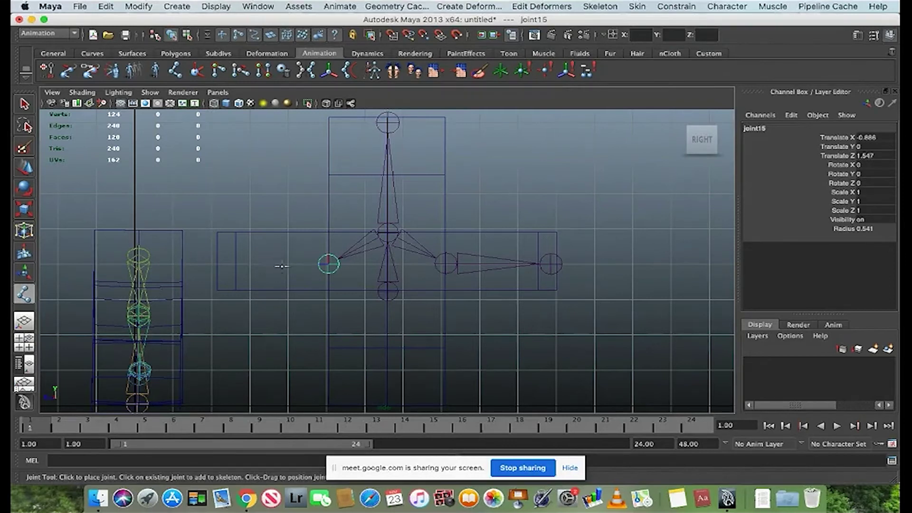
click(224, 263)
key(Return)
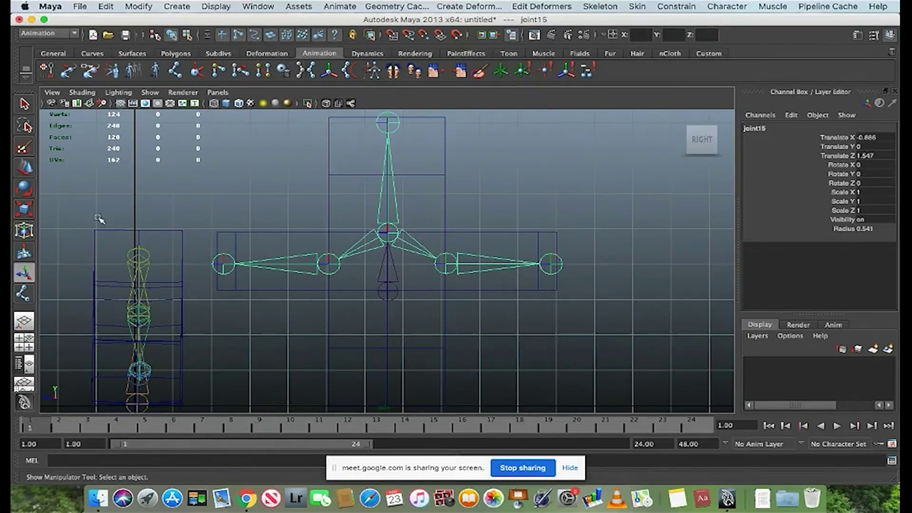
Step: Extend the skeleton downward from the root joint with one joint at the lowest subdivision line and one at the cross's base, leaving nothing selected
click(175, 70)
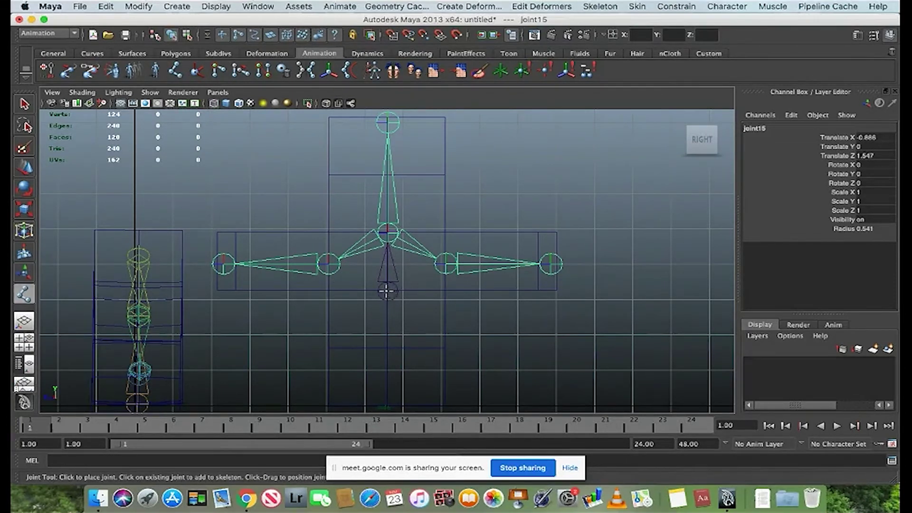
key(Return)
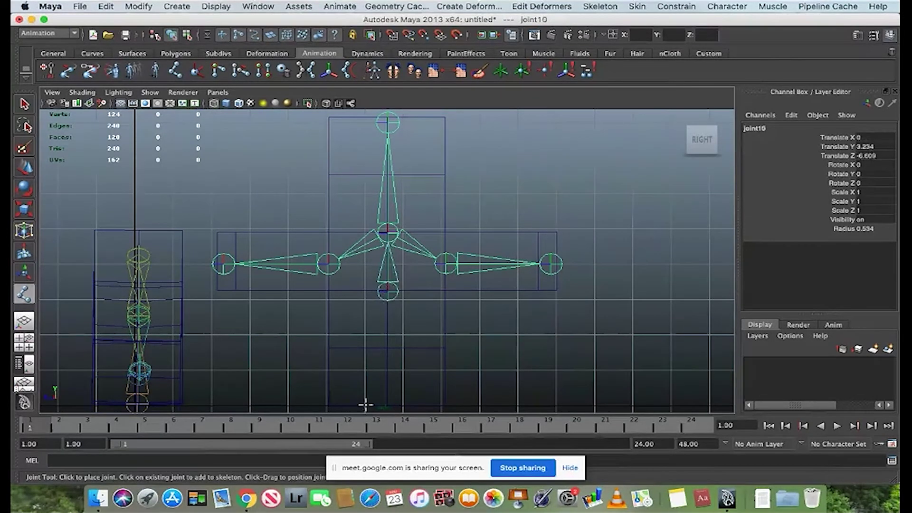
click(388, 347)
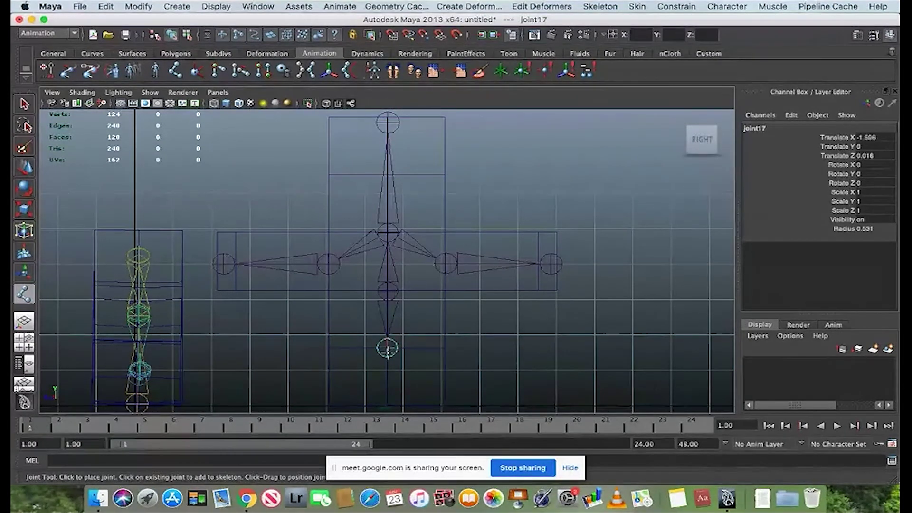
click(388, 405)
key(Return)
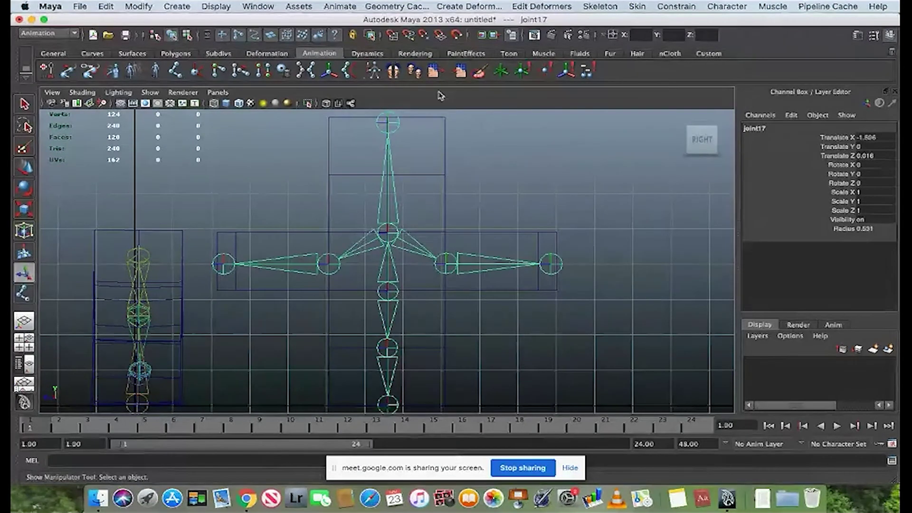
key(q)
click(497, 167)
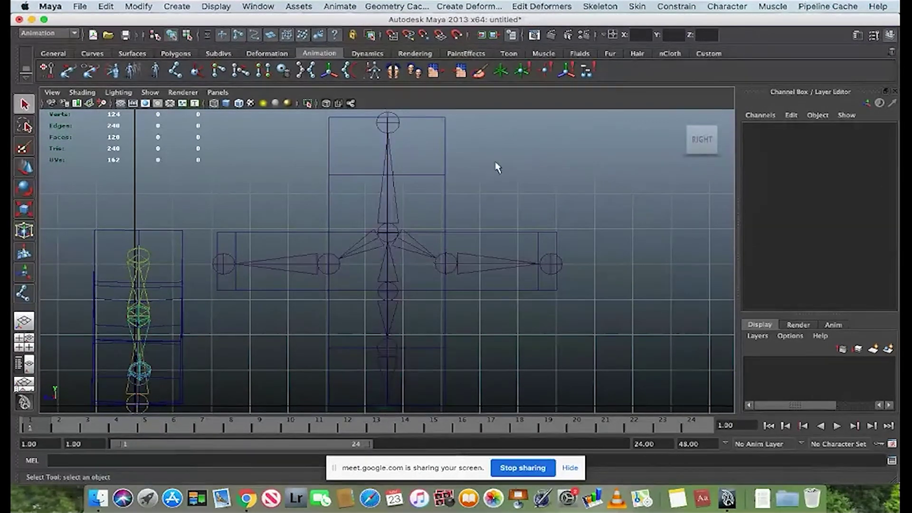
Step: In the perspective view, move the whole skeleton by its root joint along X to about -5.5 so it sits inside the cross mesh
key(space)
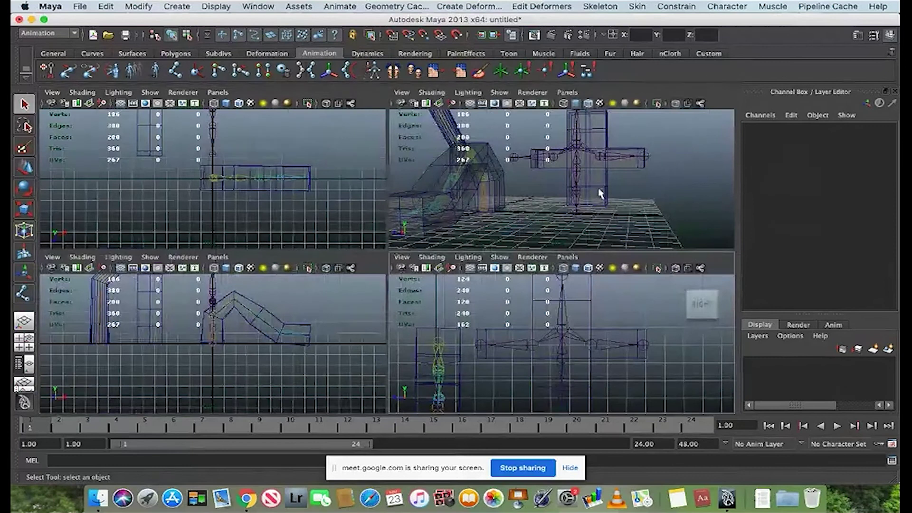
key(space)
alt+drag(516, 246, 421, 268)
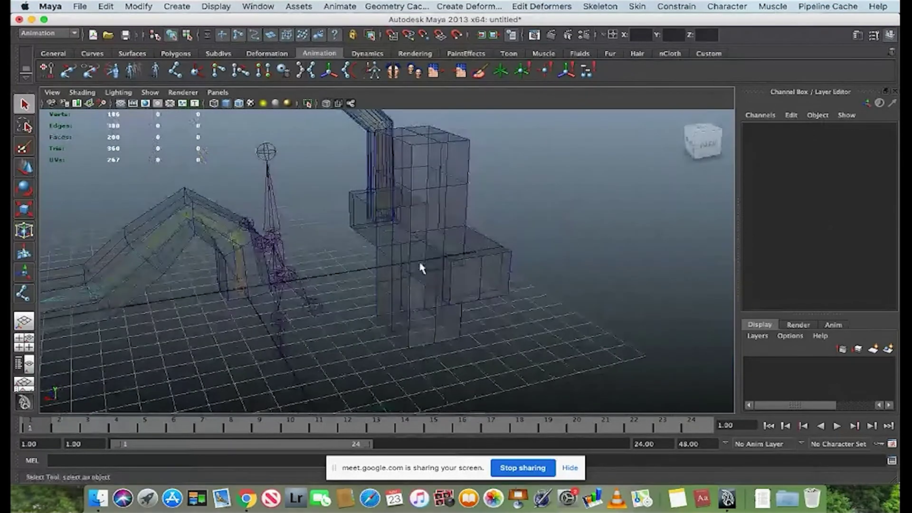
click(284, 354)
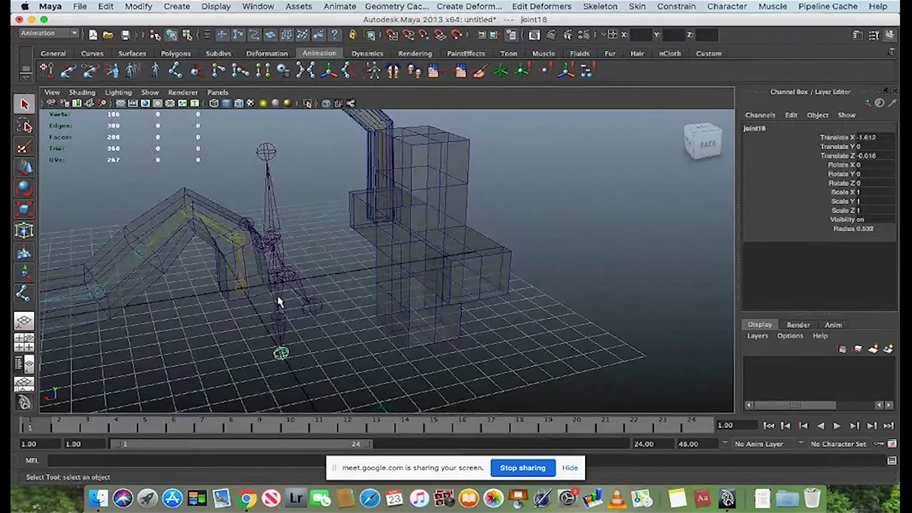
alt+drag(358, 338, 384, 330)
click(312, 283)
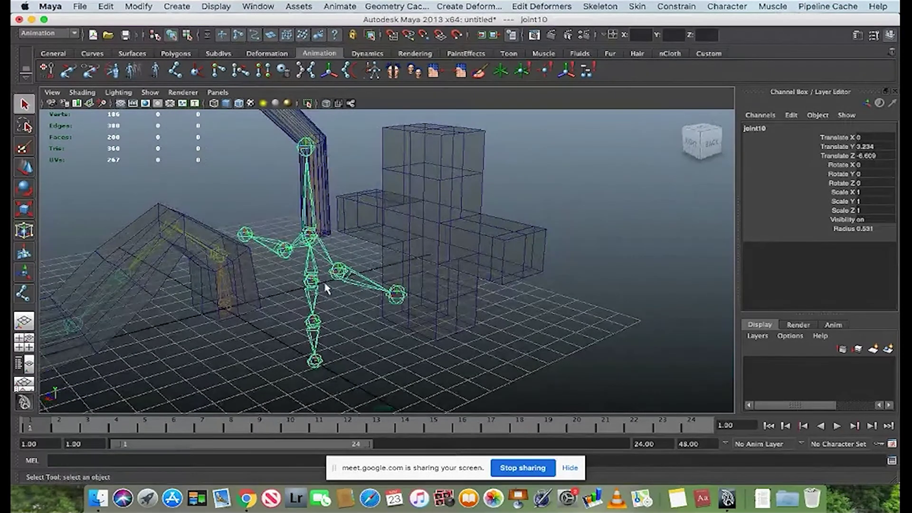
key(w)
drag(277, 293, 419, 285)
drag(350, 271, 361, 271)
alt+drag(314, 296, 429, 275)
scroll(455, 262, up, 3)
scroll(458, 265, up, 3)
alt+middle_drag(478, 243, 387, 294)
click(489, 228)
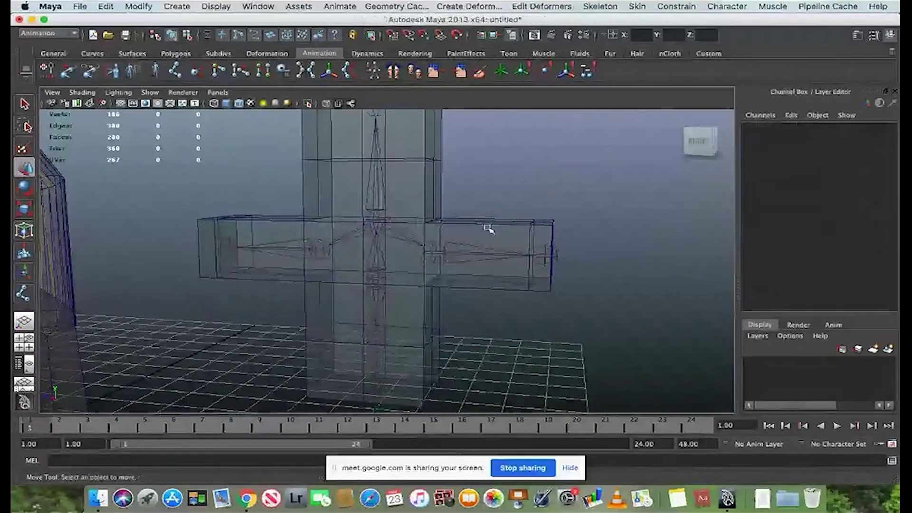
Step: Smooth-bind the cross mesh to the skeleton, using its root joint, and clear the selection
click(377, 285)
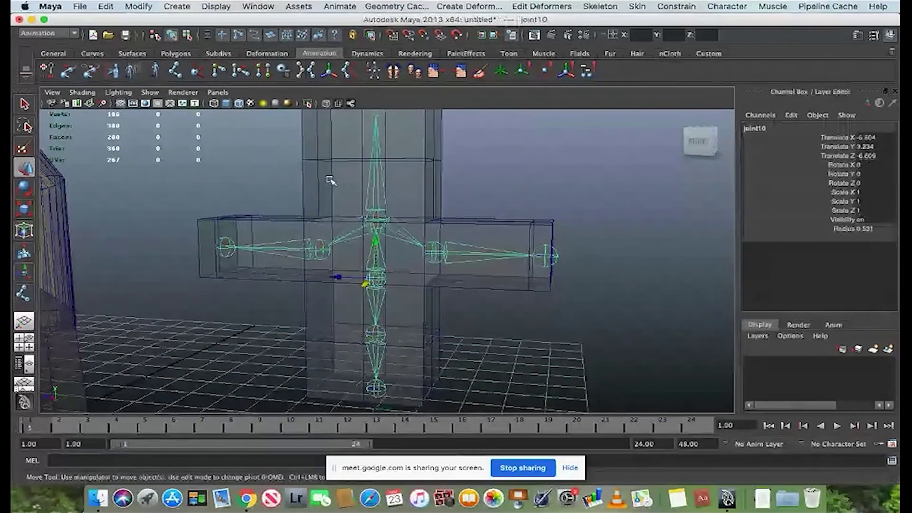
shift+click(414, 159)
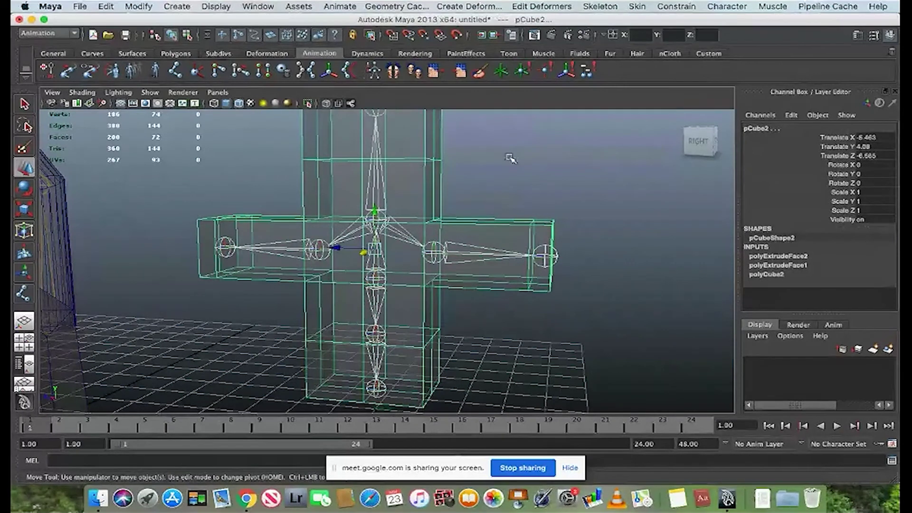
click(634, 8)
mouse_move(647, 27)
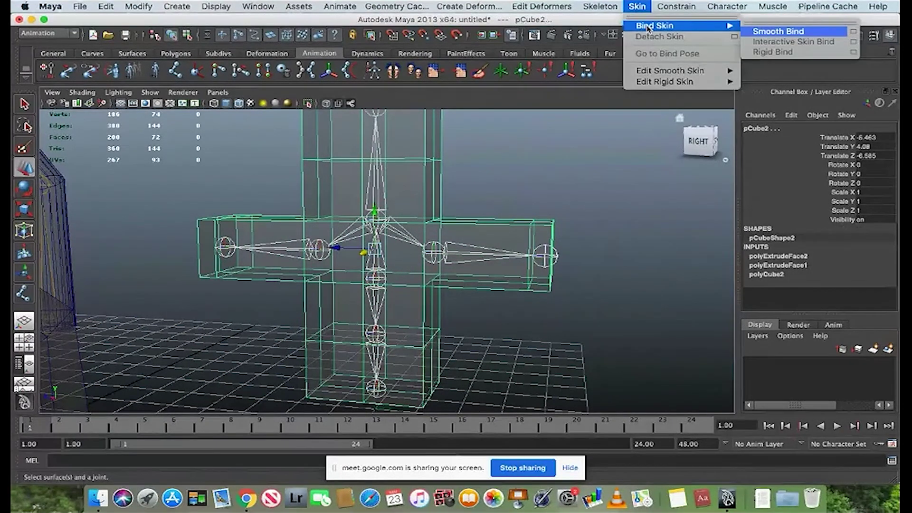
click(783, 31)
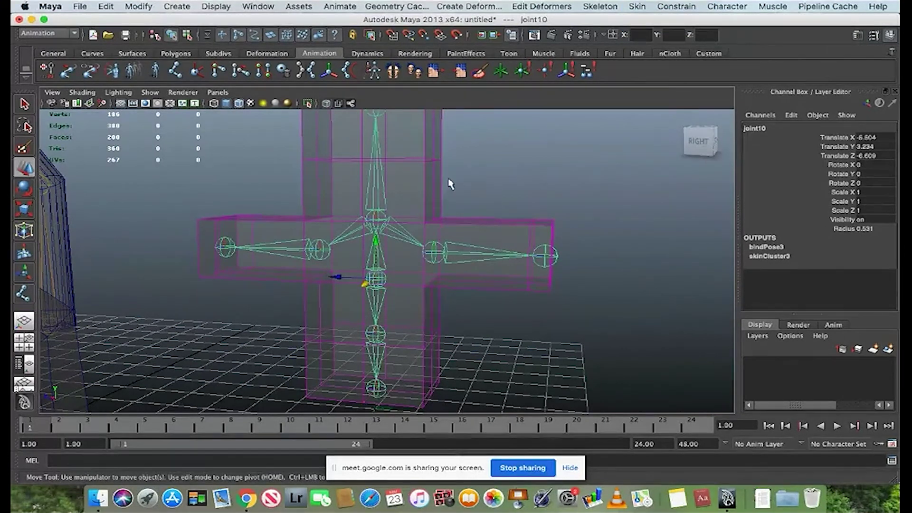
click(530, 183)
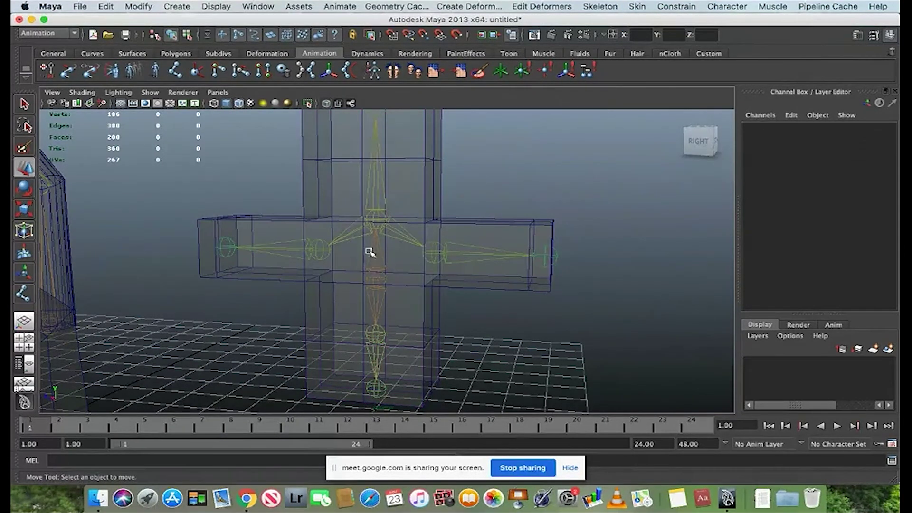
Step: Try rotating the base joint of the negative Z arm about 51 degrees around its Y axis, and undo the rotation
alt+drag(517, 132, 472, 179)
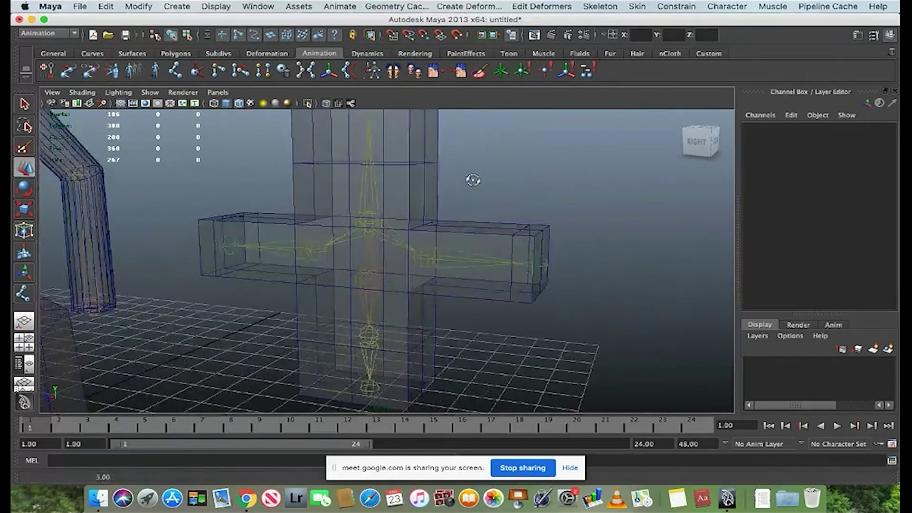
click(426, 257)
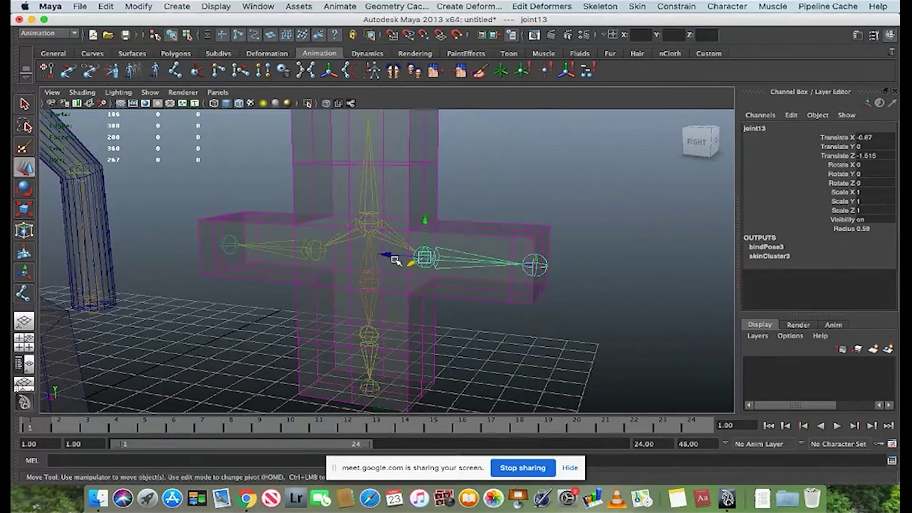
alt+drag(405, 297, 430, 296)
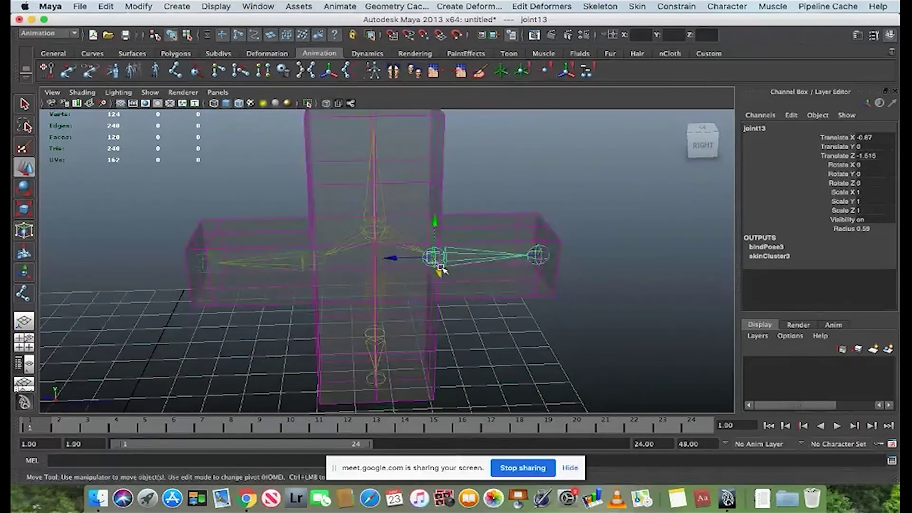
key(e)
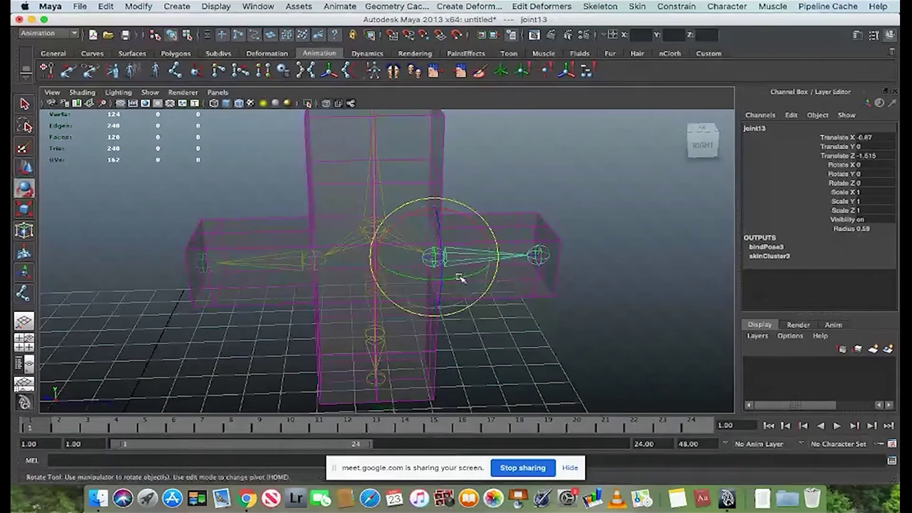
alt+drag(477, 284, 410, 292)
key(super+z)
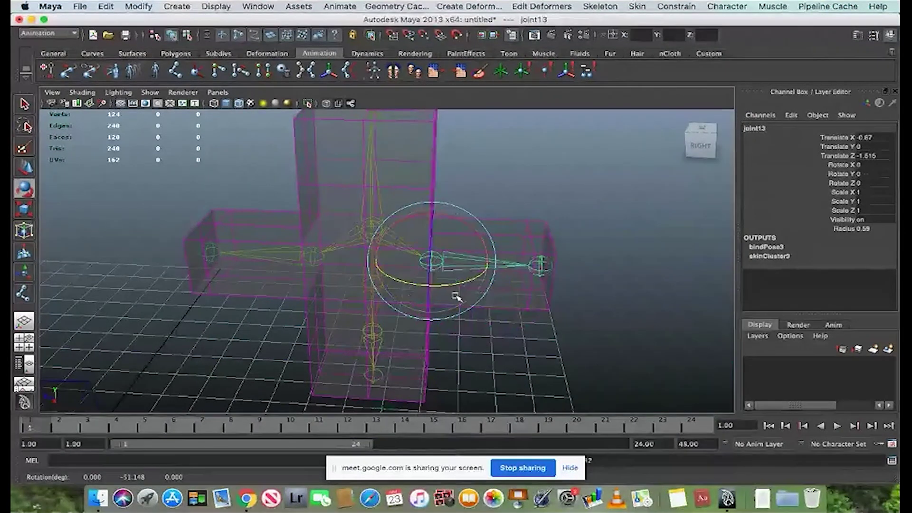
Step: Try moving the same arm's base joint outward to a Translate Z of about -3.66, and undo the move
click(506, 190)
click(430, 267)
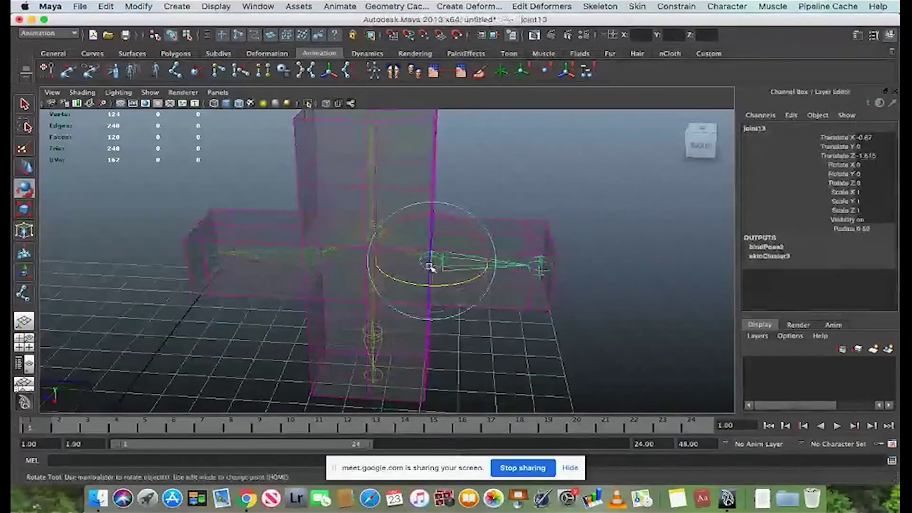
key(w)
drag(401, 261, 484, 272)
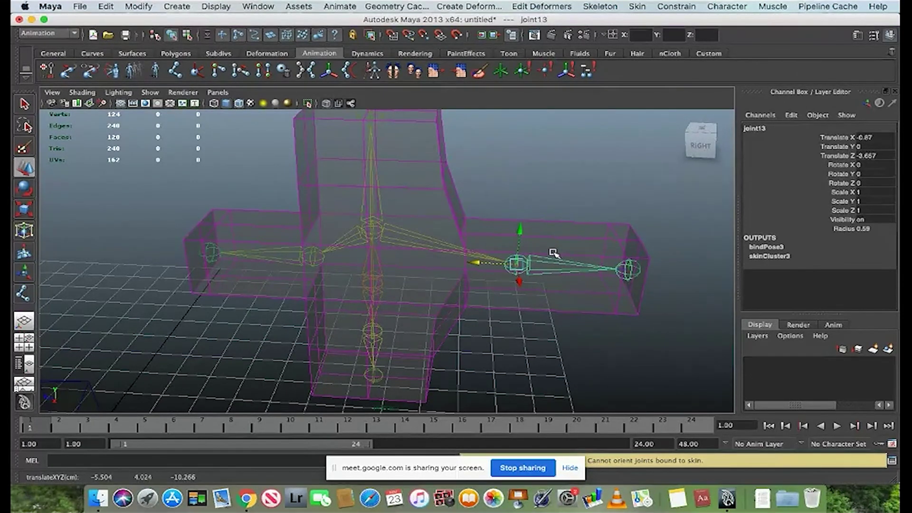
key(z)
click(473, 256)
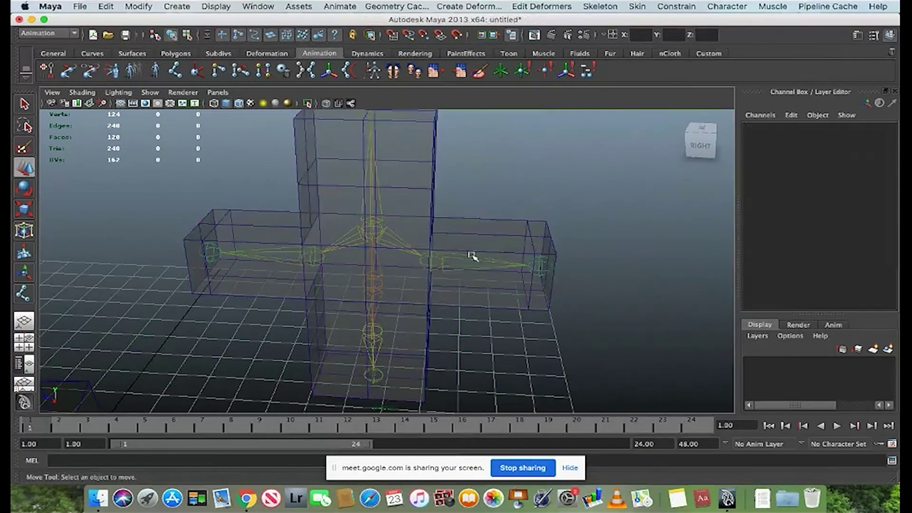
Step: Rotate the base joint of the negative Z arm to swing the arm away from its straight pose, and inspect the mesh deformation
click(443, 262)
alt+drag(490, 286, 467, 297)
key(e)
click(485, 306)
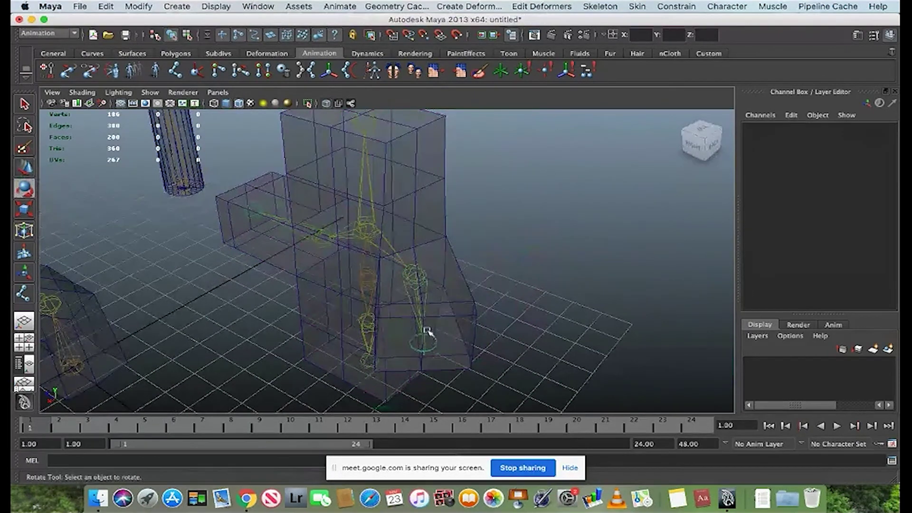
alt+drag(455, 336, 554, 311)
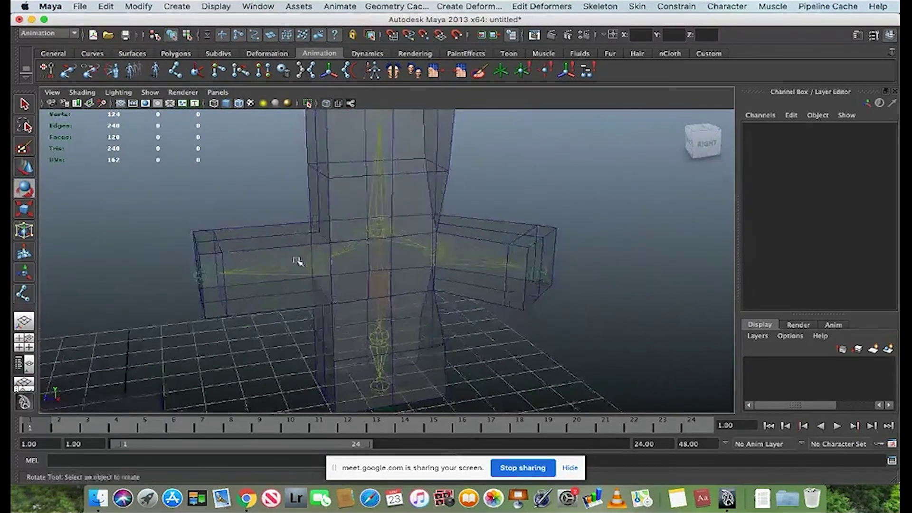
Step: Rotate the base joint of the positive Z arm about 33 degrees around its X axis to bend the arm downward
click(308, 274)
drag(310, 279, 375, 257)
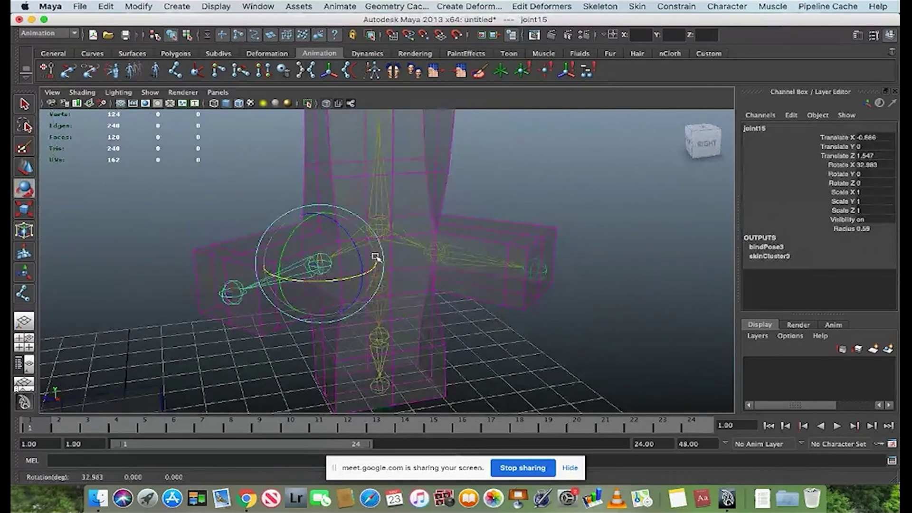
alt+drag(425, 196, 412, 123)
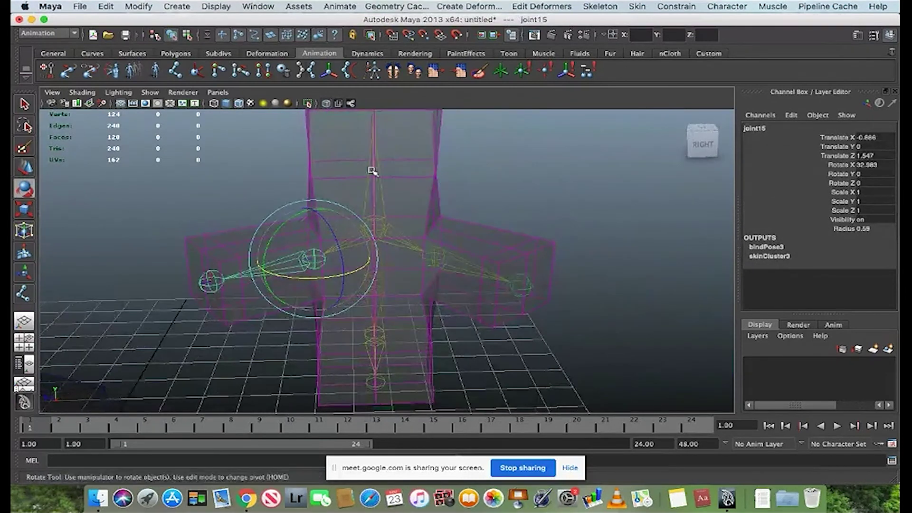
Step: Rotate the top joint of the cross mesh's spine about 52.5 degrees around its Y axis to twist the upper end
click(383, 120)
alt+middle_drag(468, 132, 455, 221)
drag(396, 207, 426, 201)
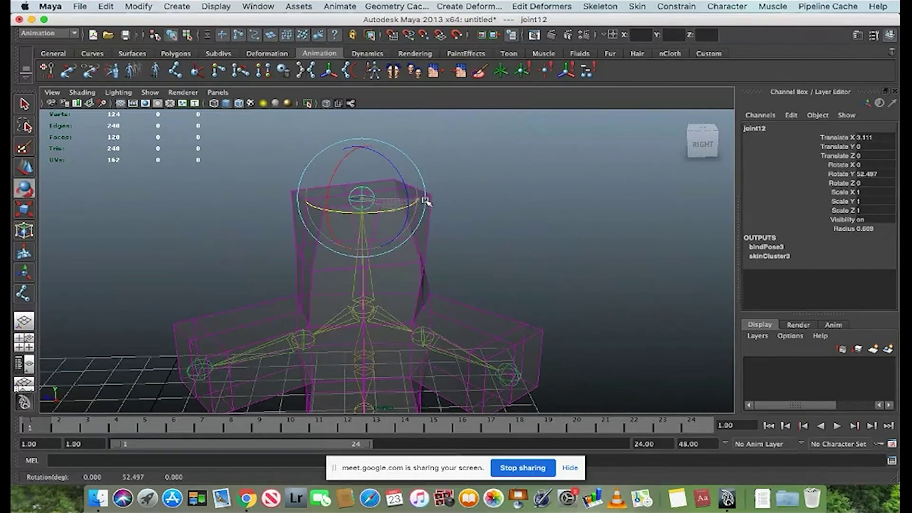
Step: Select the root joint of the cross mesh's skeleton and rotate it about -6 degrees around its Z axis
alt+middle_drag(534, 279, 520, 123)
alt+drag(470, 220, 327, 269)
click(379, 275)
alt+drag(453, 258, 334, 192)
click(334, 193)
alt+drag(373, 234, 346, 263)
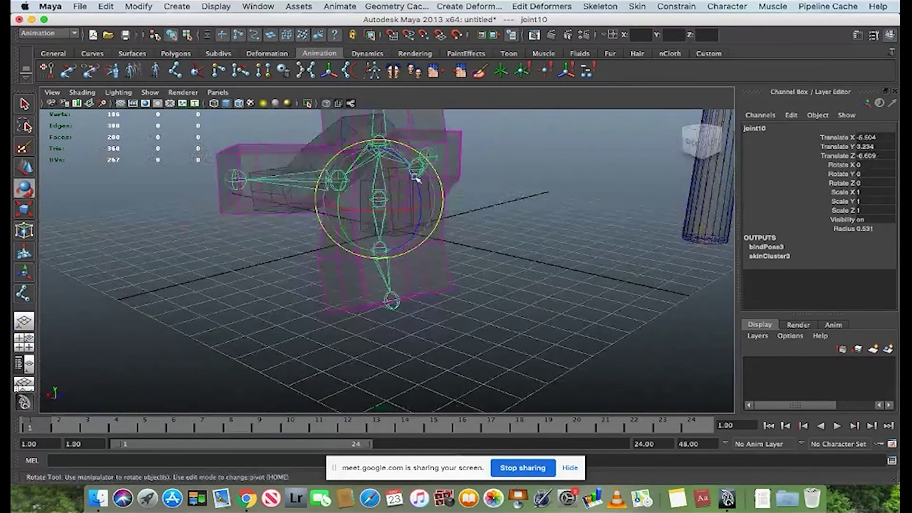
drag(416, 177, 415, 170)
alt+drag(396, 273, 430, 281)
Step: Raise the cross mesh by moving its root joint up to a Translate Y of about 3.72
key(w)
drag(358, 160, 360, 147)
alt+drag(396, 265, 455, 283)
scroll(454, 285, up, 3)
scroll(451, 283, down, 3)
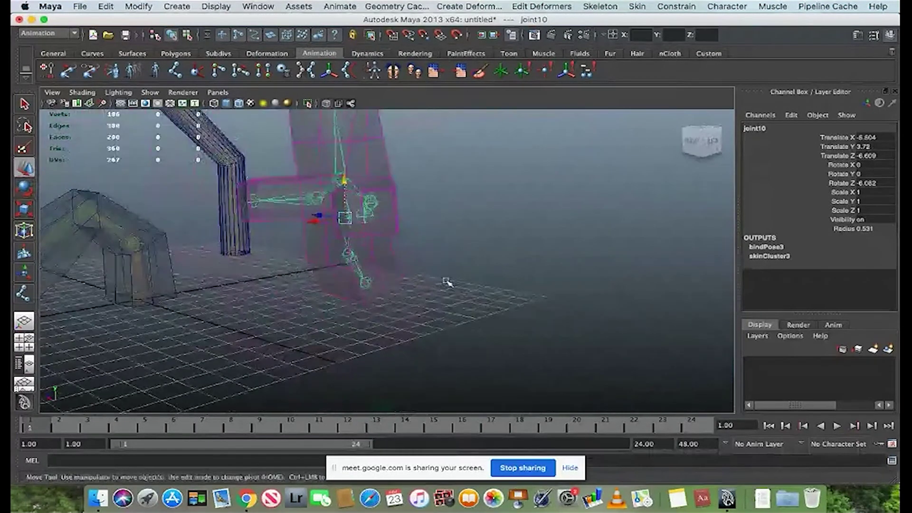
Step: Turn off X-ray shading and inspect the posed meshes as solid surfaces
click(326, 104)
alt+drag(379, 265, 481, 286)
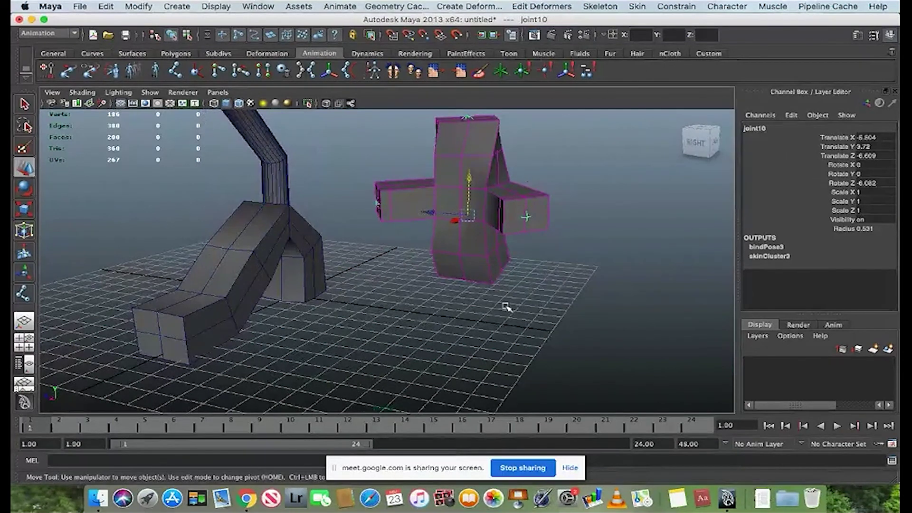
alt+drag(507, 307, 481, 303)
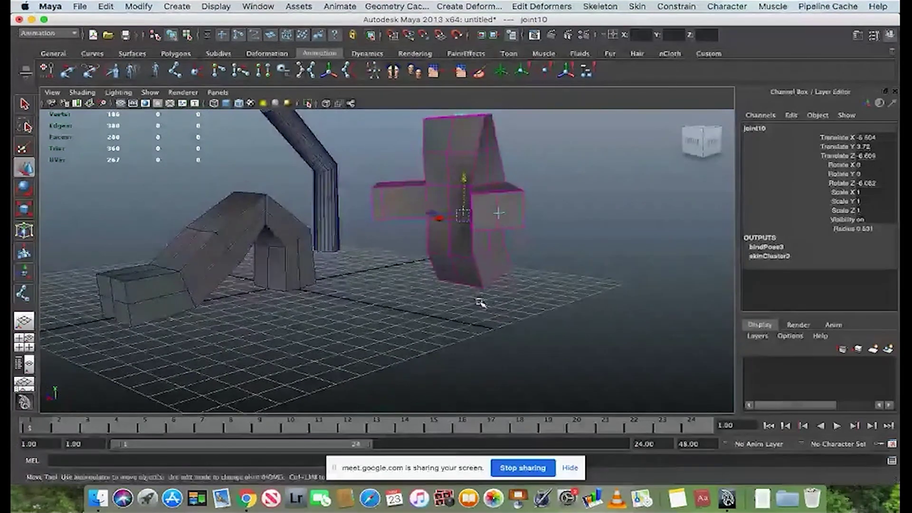
Step: Move the cross mesh's root joint to a Translate X of about 2.18 and a Translate Z of about -8.13
scroll(480, 303, up, 3)
scroll(479, 303, down, 8)
drag(399, 243, 333, 259)
alt+drag(430, 276, 484, 281)
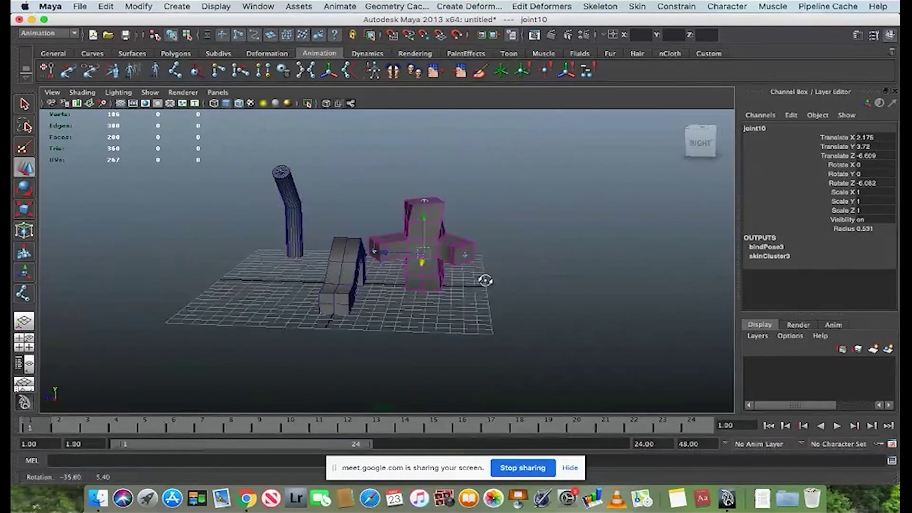
drag(379, 252, 441, 301)
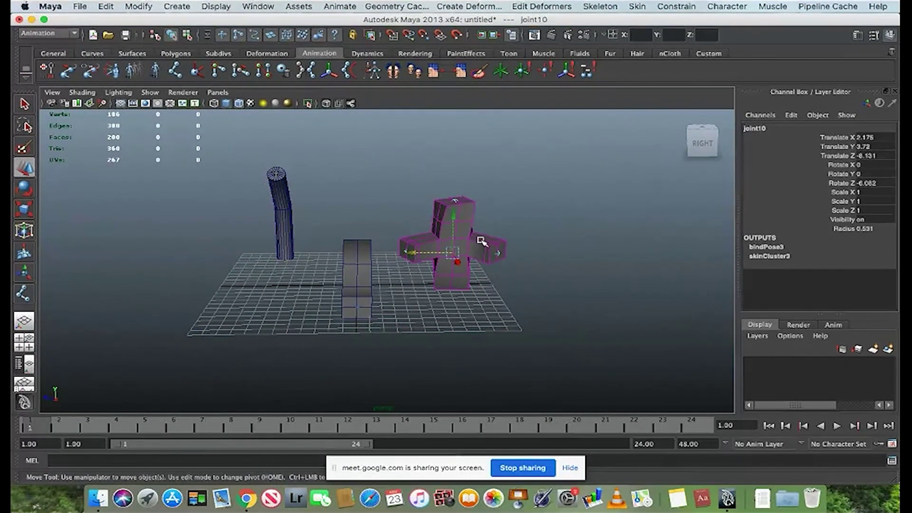
alt+drag(559, 274, 495, 281)
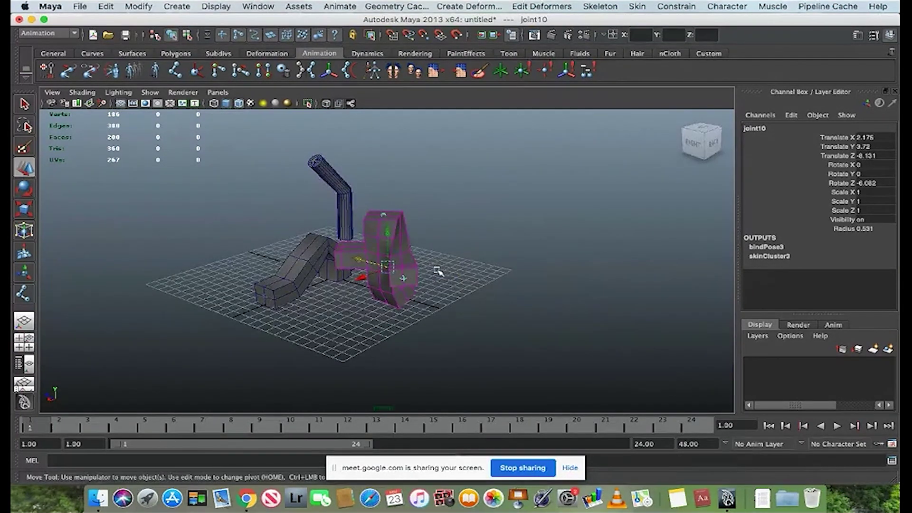